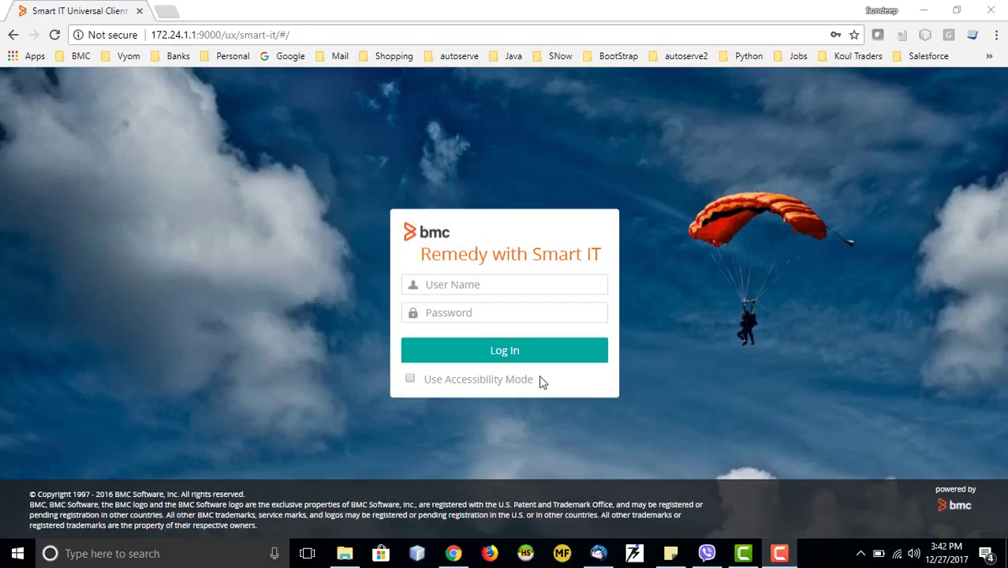
# Enter the account's user name and password and log in.
pyautogui.click(461, 286)
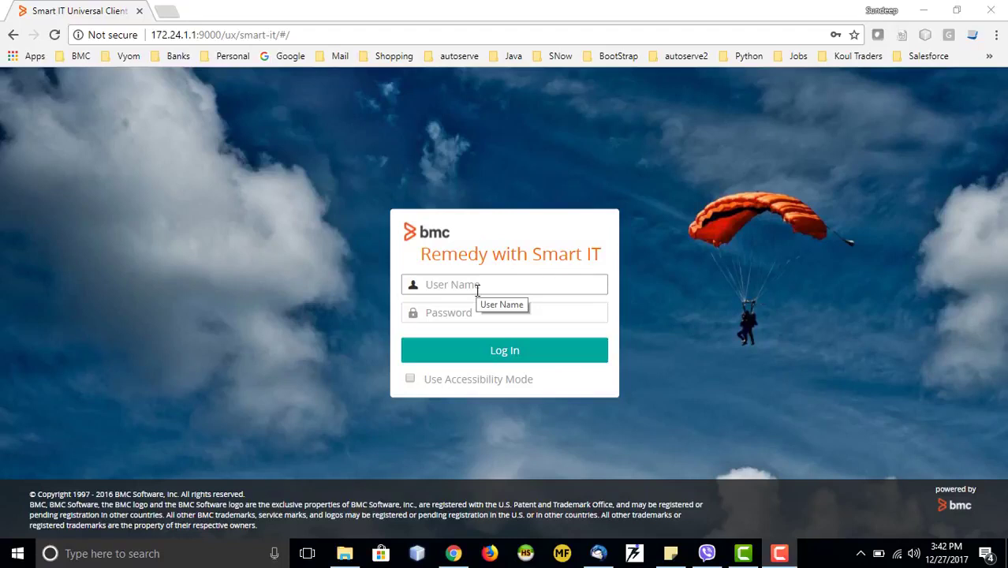
pyautogui.click(477, 290)
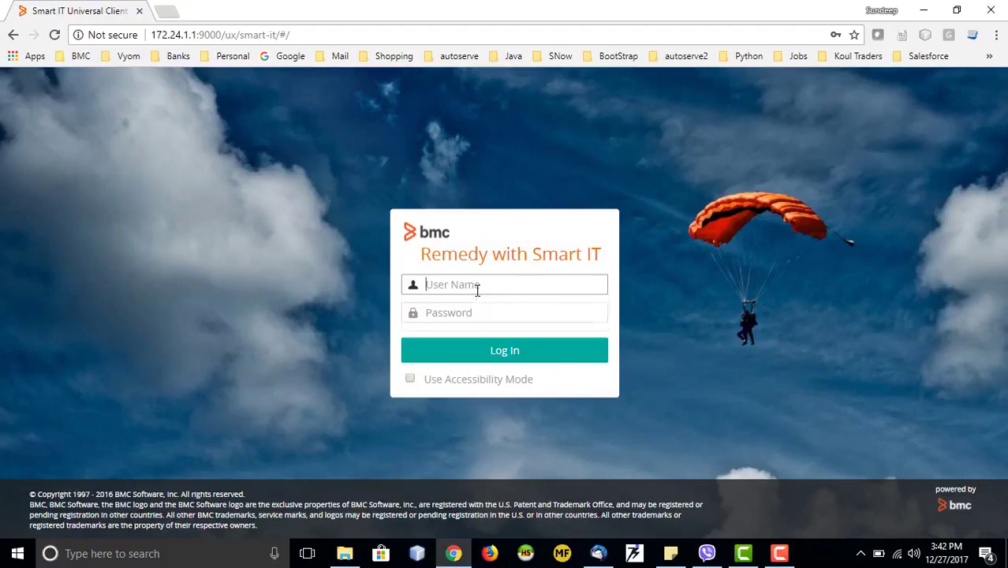
pyautogui.write('Allen')
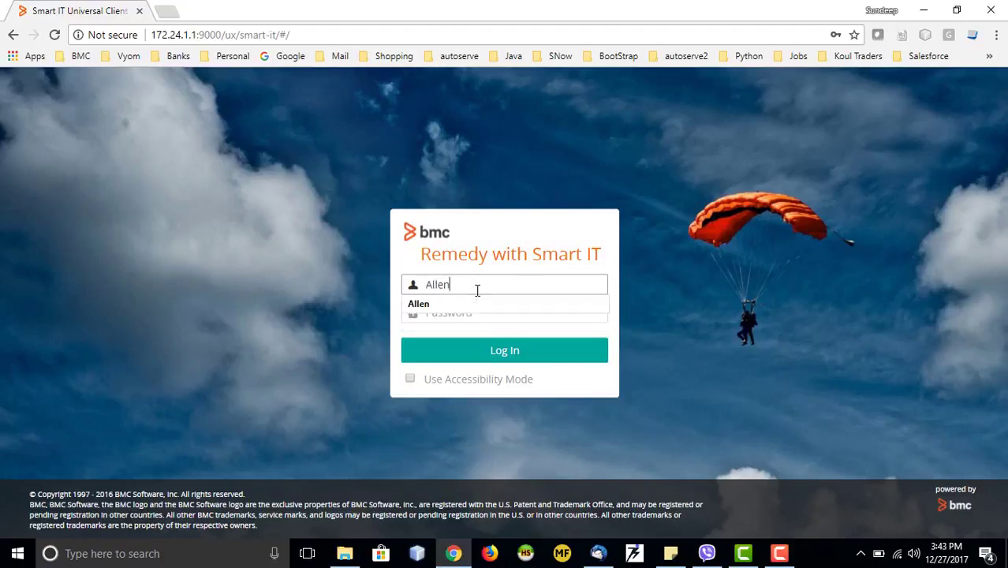
pyautogui.press('Tab')
pyautogui.write('***')
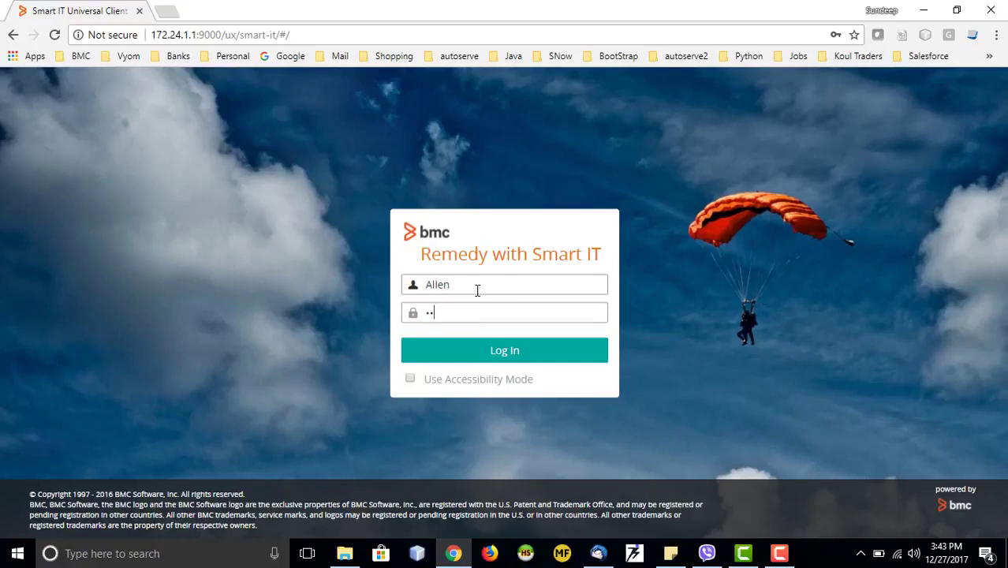
pyautogui.press('Return')
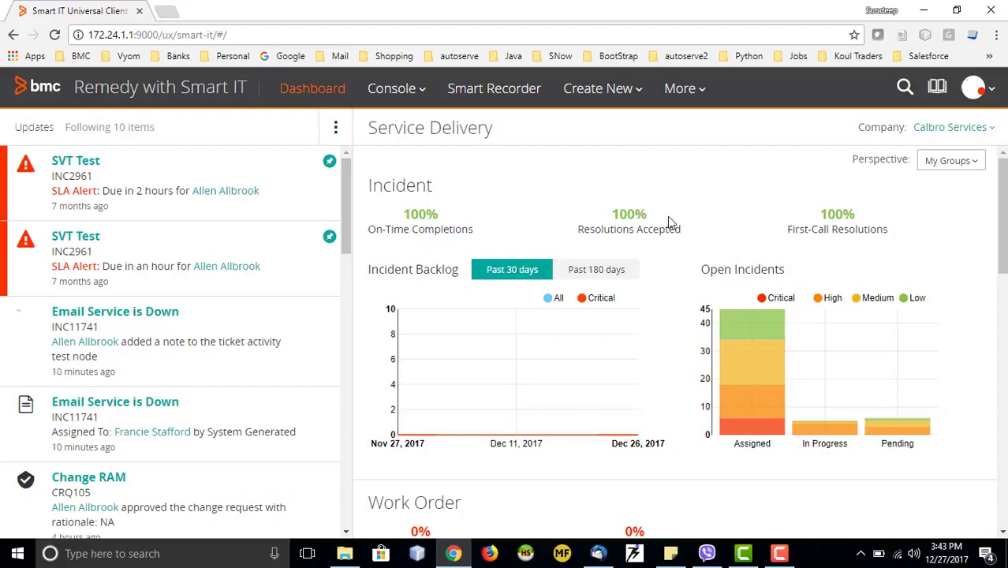
# Examine the Incident, Work Order, Service Request and Change Request sections of the Service Delivery dashboard.
pyautogui.scroll(-1, 635, 269)
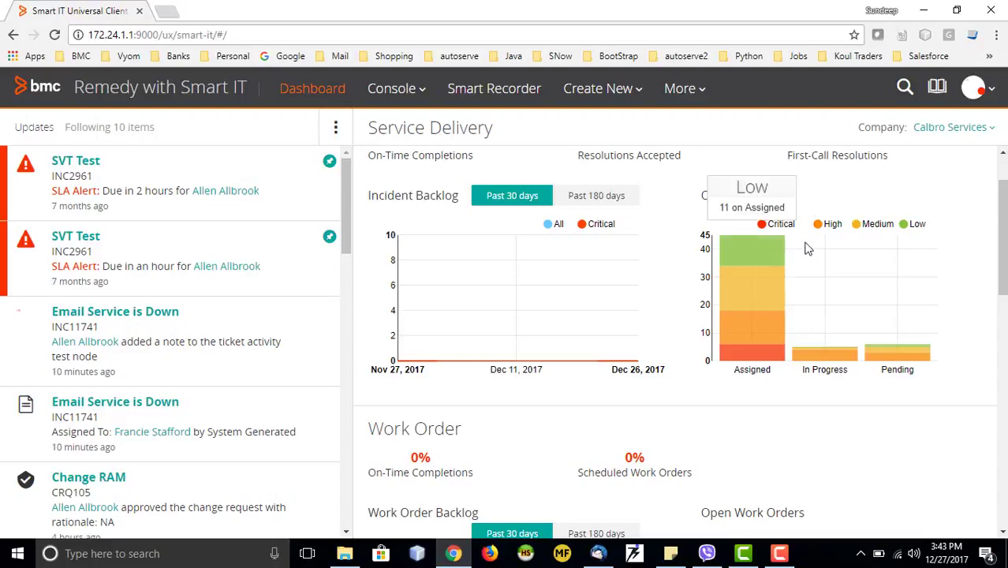
pyautogui.scroll(-3, 806, 306)
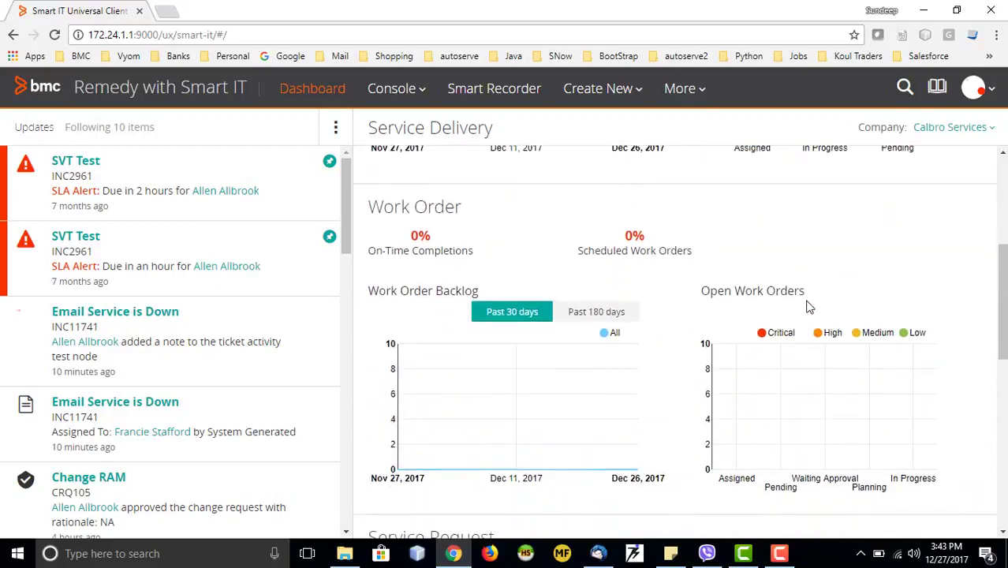
pyautogui.scroll(-1, 806, 306)
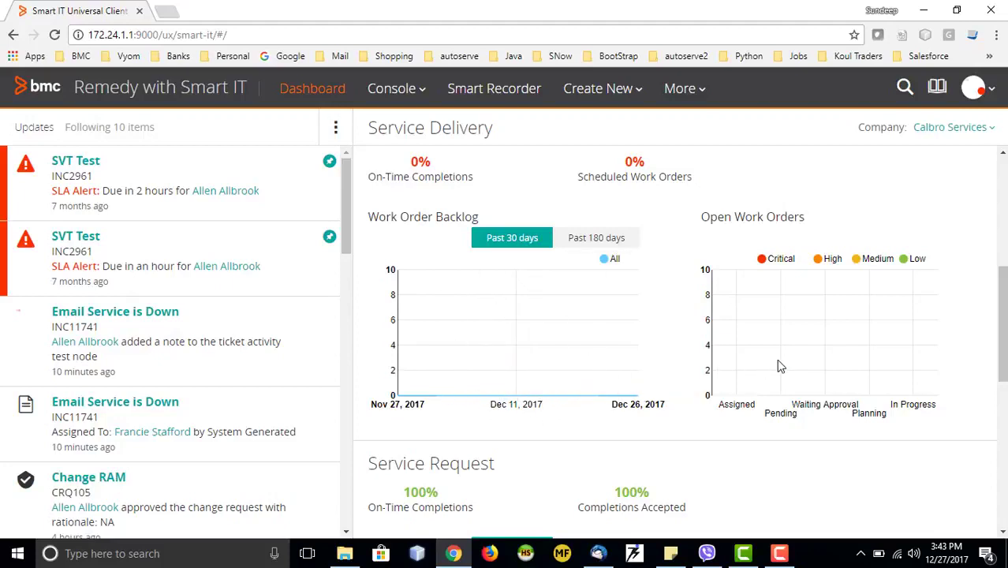
pyautogui.scroll(-2, 473, 351)
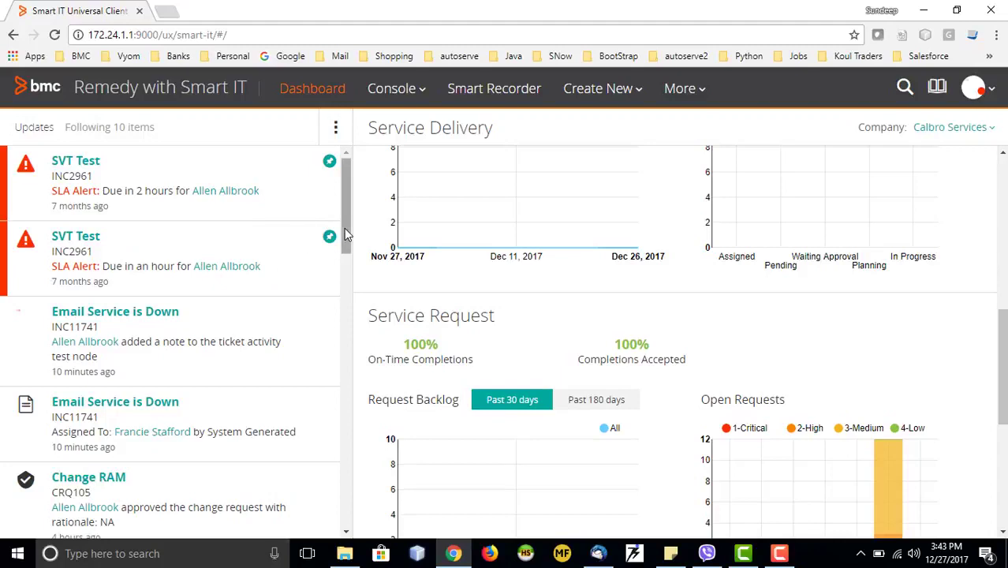
pyautogui.moveTo(345, 233); pyautogui.dragTo(339, 196)
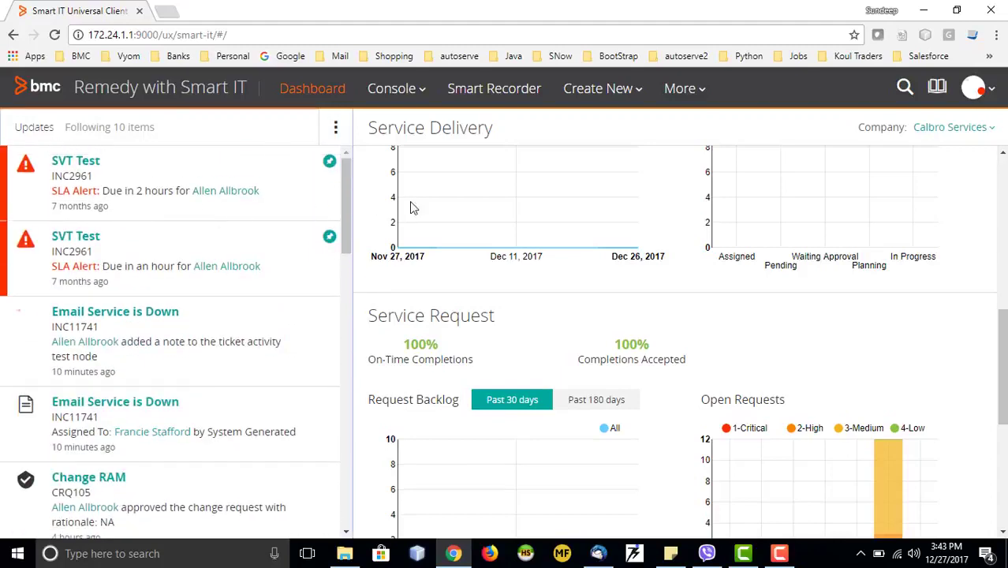
pyautogui.moveTo(514, 214)
pyautogui.scroll(-4, 606, 284)
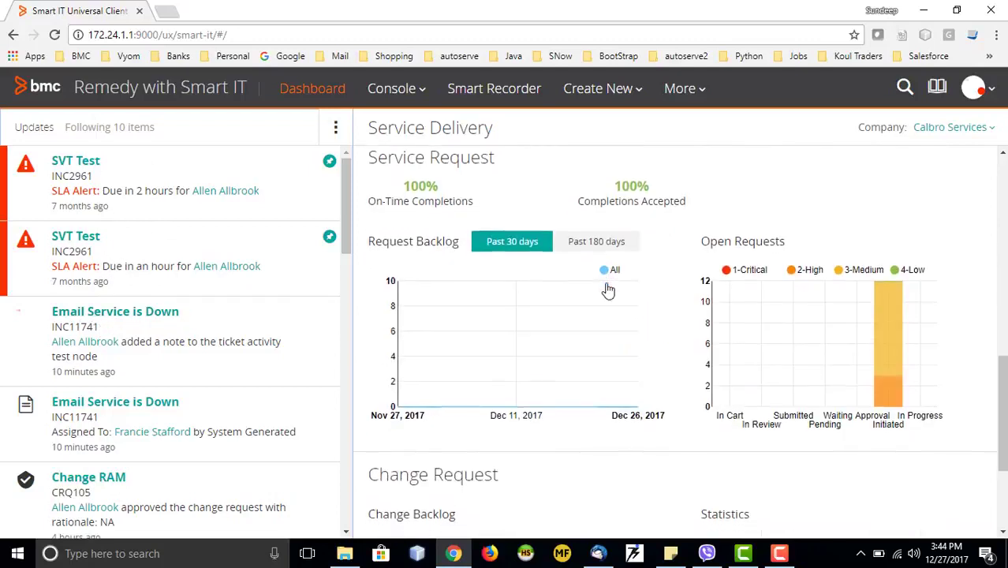
pyautogui.scroll(-1, 607, 289)
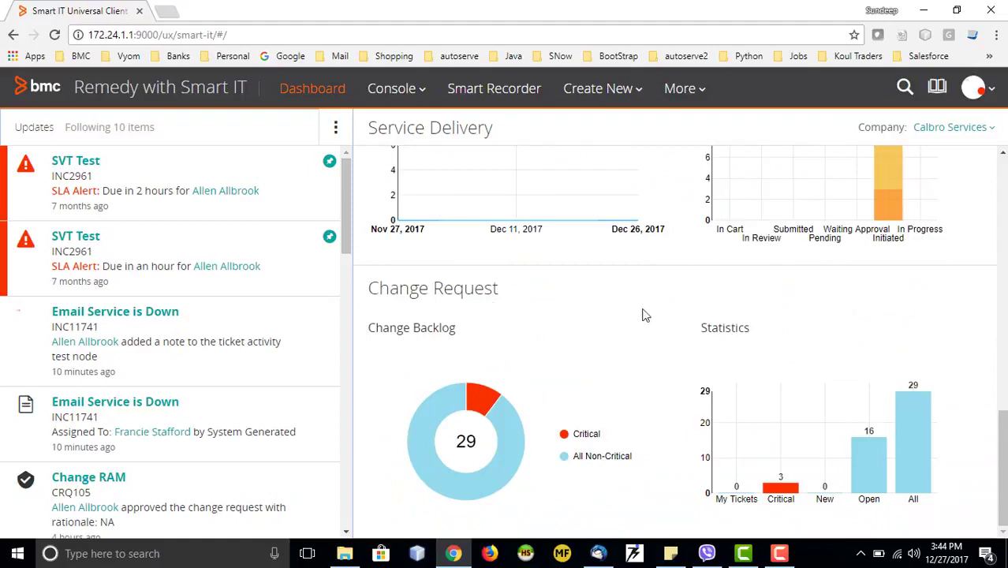
pyautogui.scroll(2, 464, 318)
pyautogui.scroll(1, 463, 319)
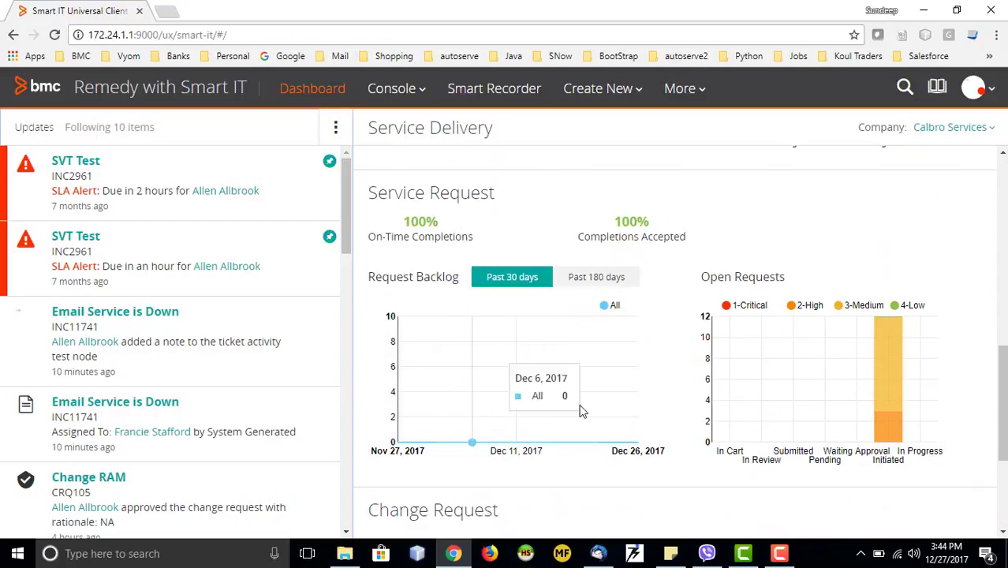
pyautogui.scroll(2, 684, 337)
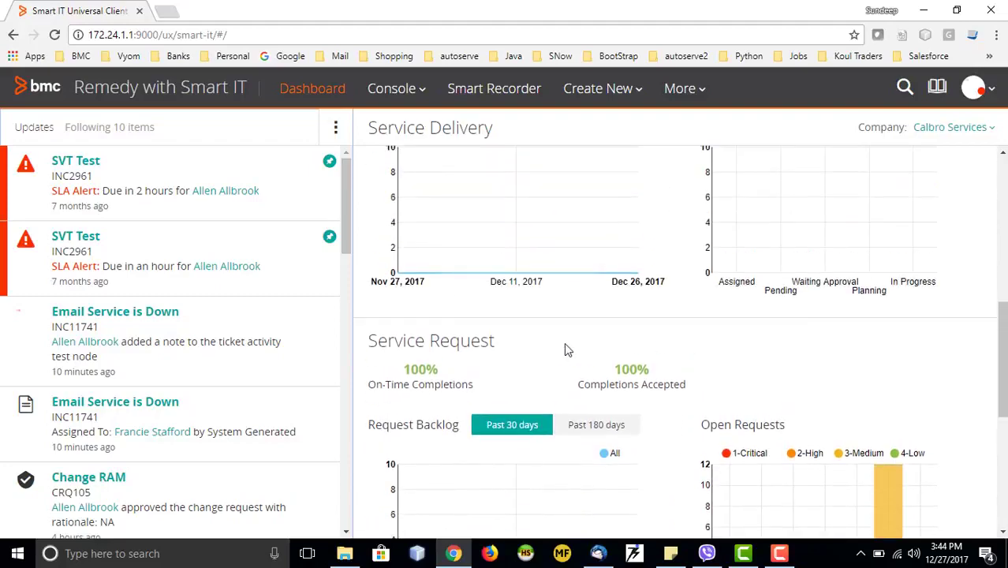
pyautogui.scroll(3, 565, 349)
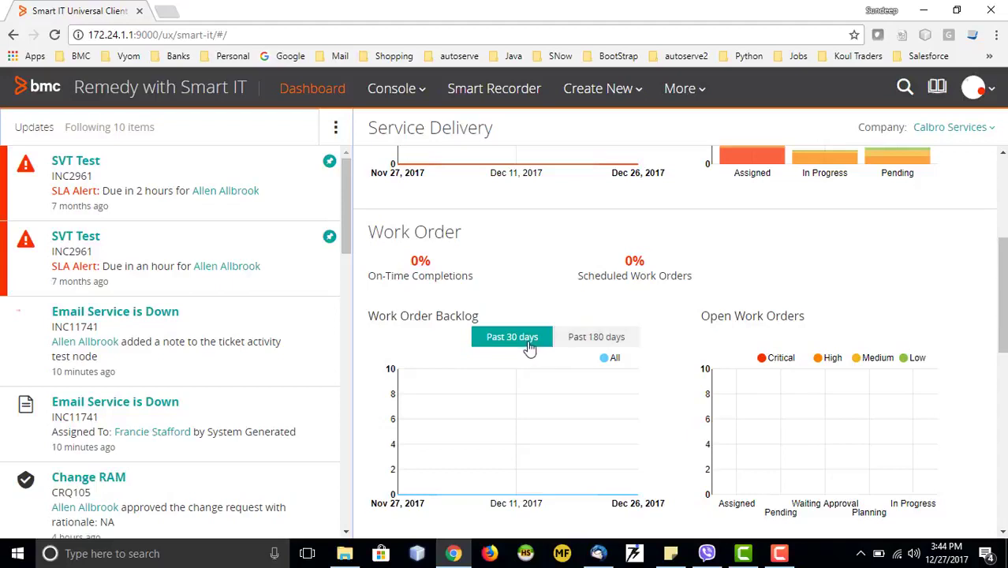
pyautogui.scroll(1, 529, 348)
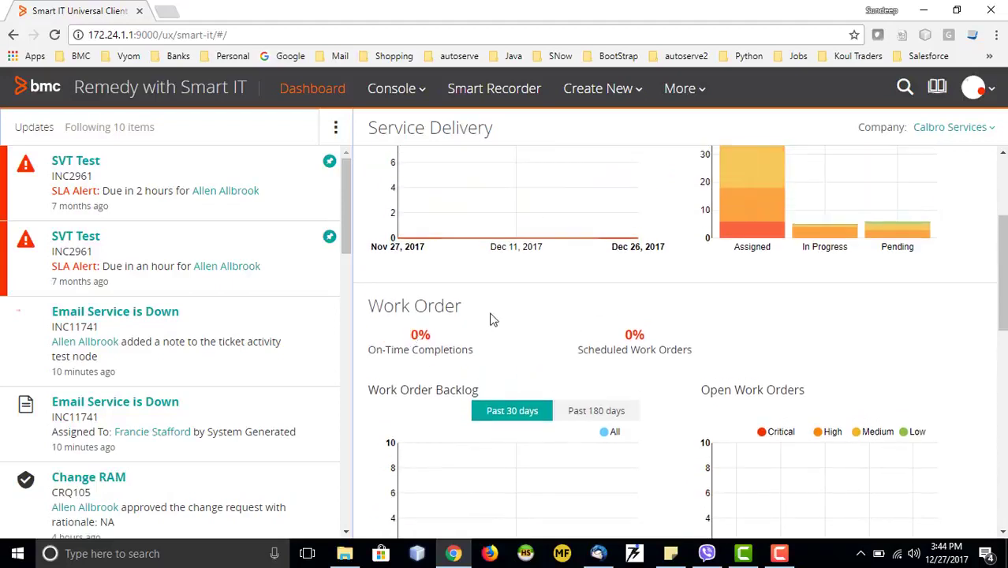
pyautogui.scroll(3, 596, 345)
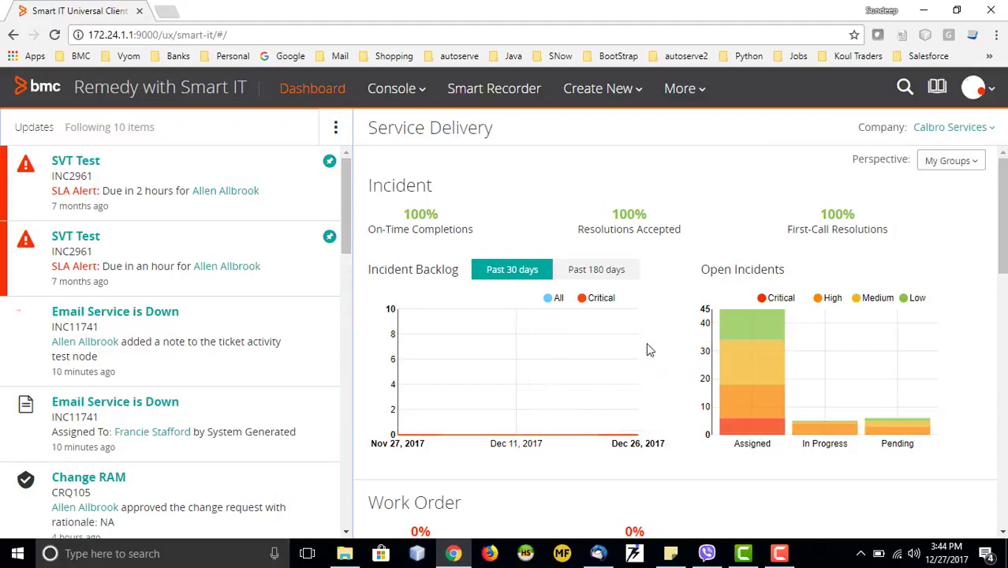
# Set the Service Delivery perspective to Frontoffice Support and review its incident, work order and service request charts.
pyautogui.click(972, 165)
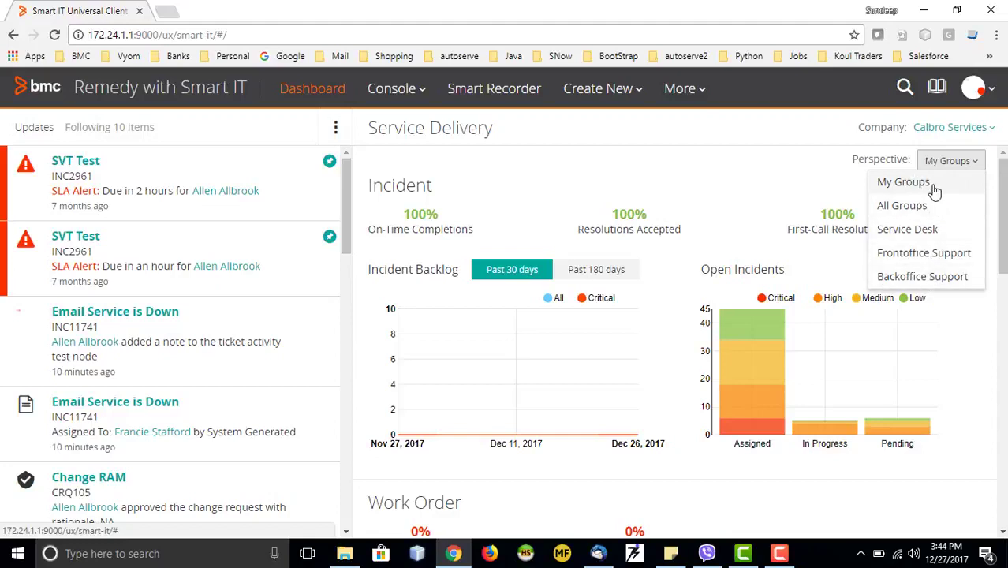
pyautogui.click(911, 256)
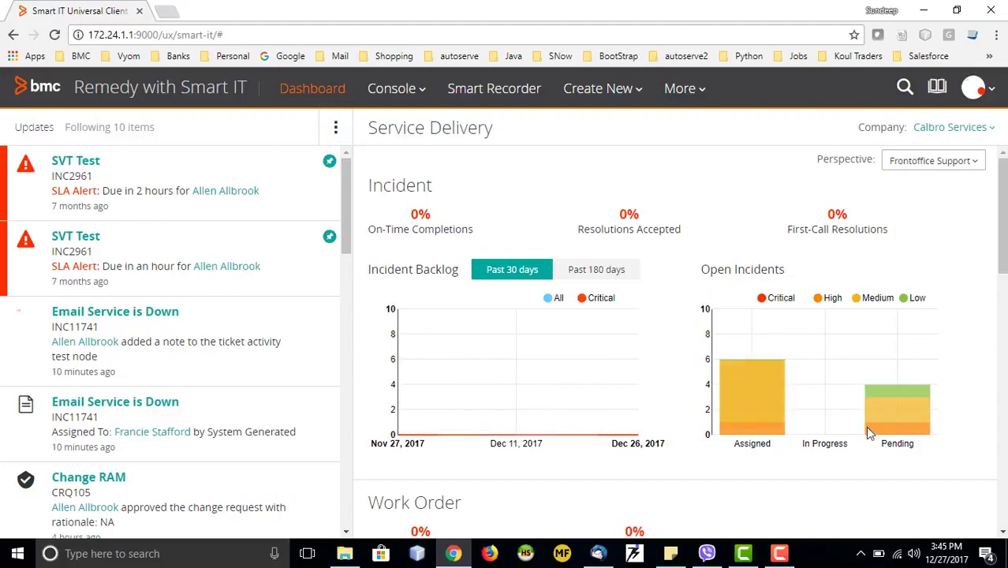
pyautogui.scroll(-1, 806, 431)
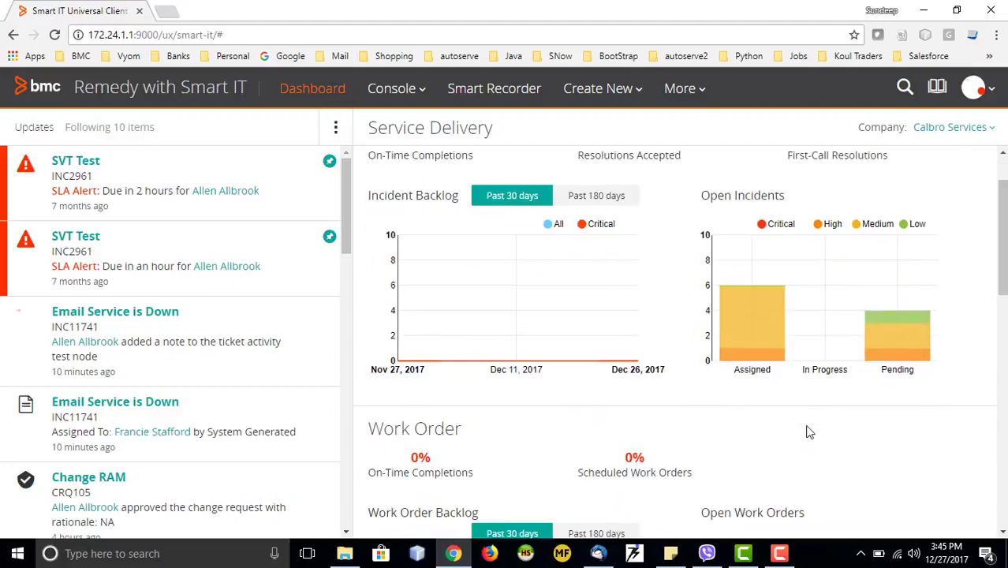
pyautogui.scroll(-1, 680, 404)
pyautogui.scroll(-2, 629, 404)
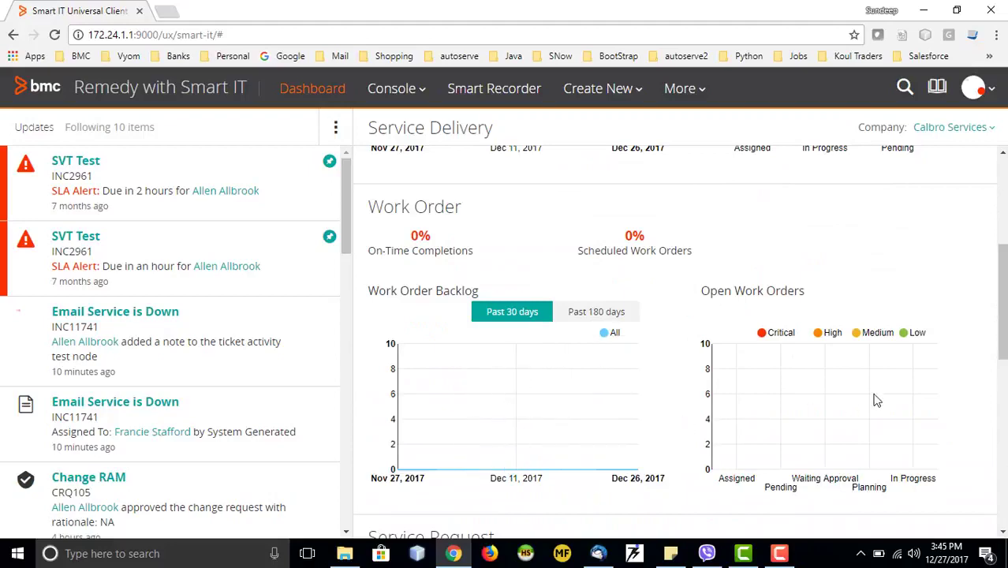
pyautogui.scroll(-1, 608, 324)
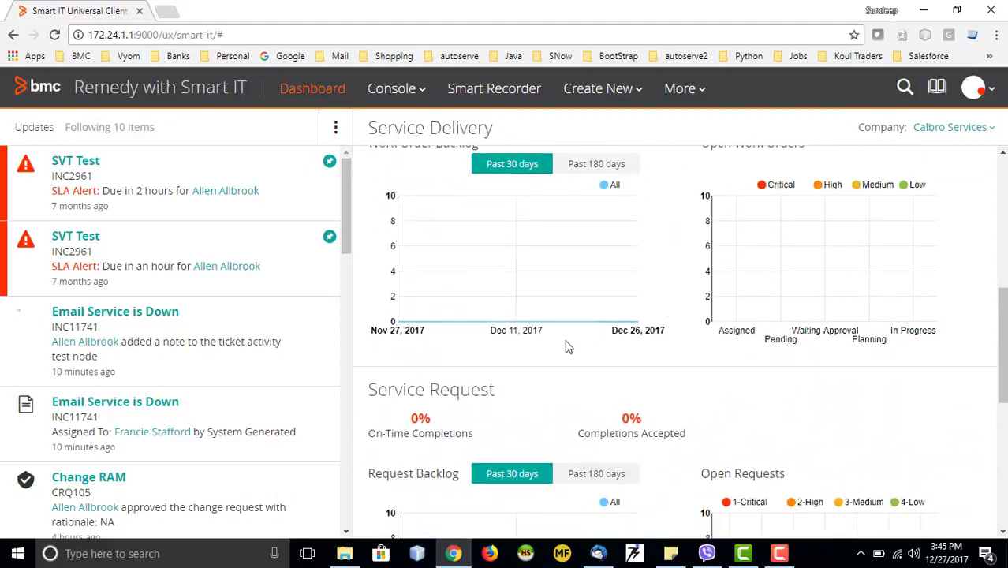
pyautogui.scroll(7, 566, 347)
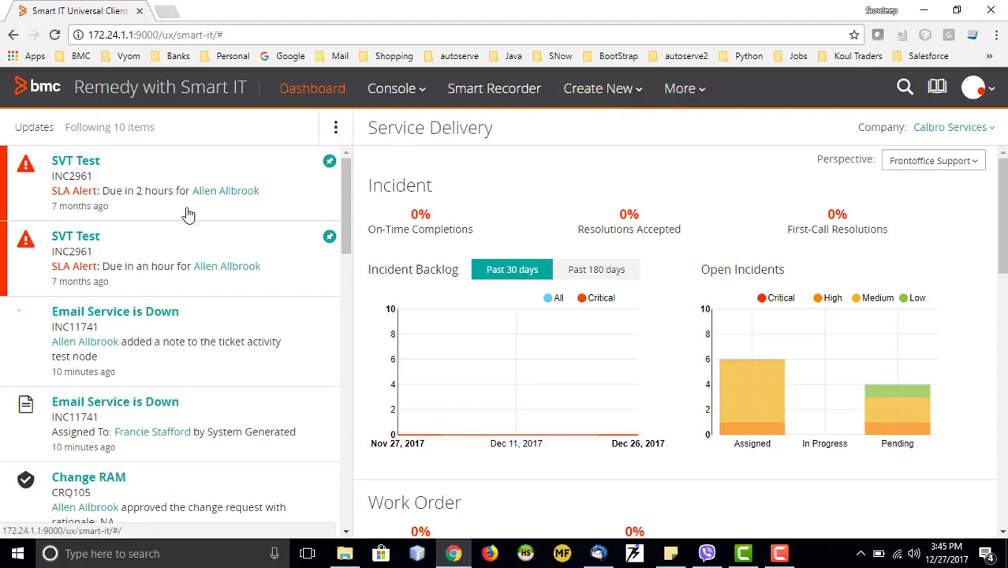
pyautogui.moveTo(521, 441)
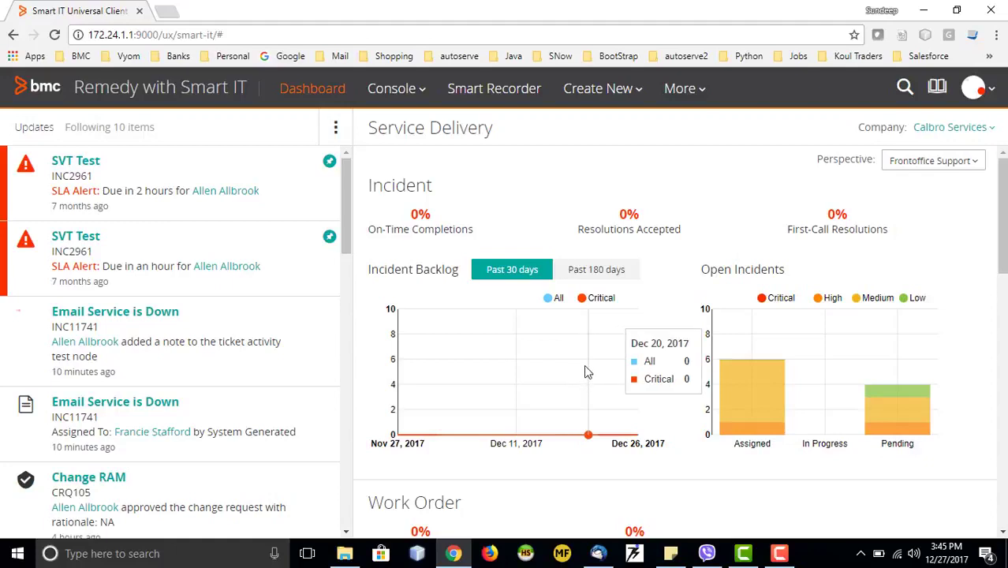
pyautogui.click(417, 92)
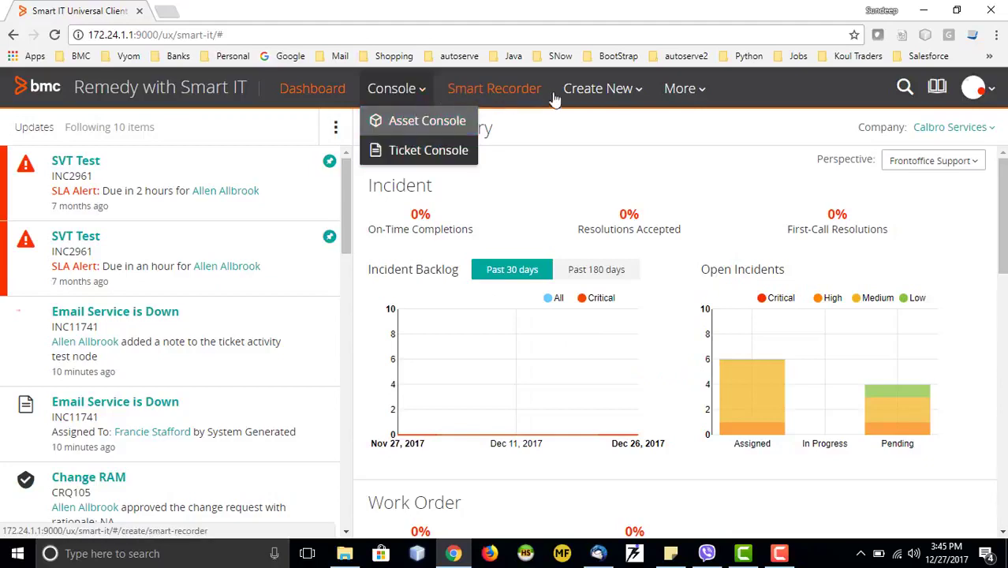
pyautogui.click(633, 92)
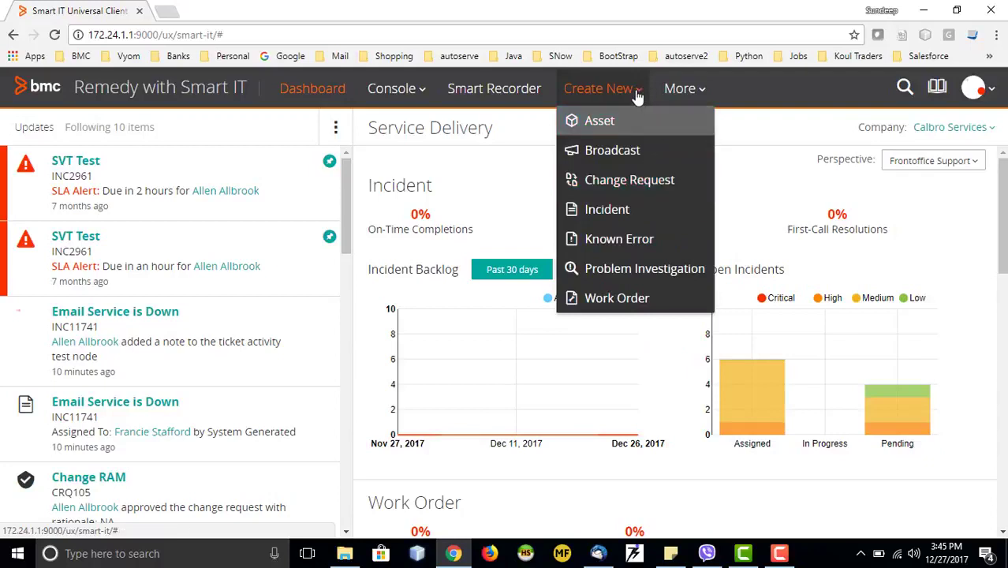
pyautogui.click(697, 93)
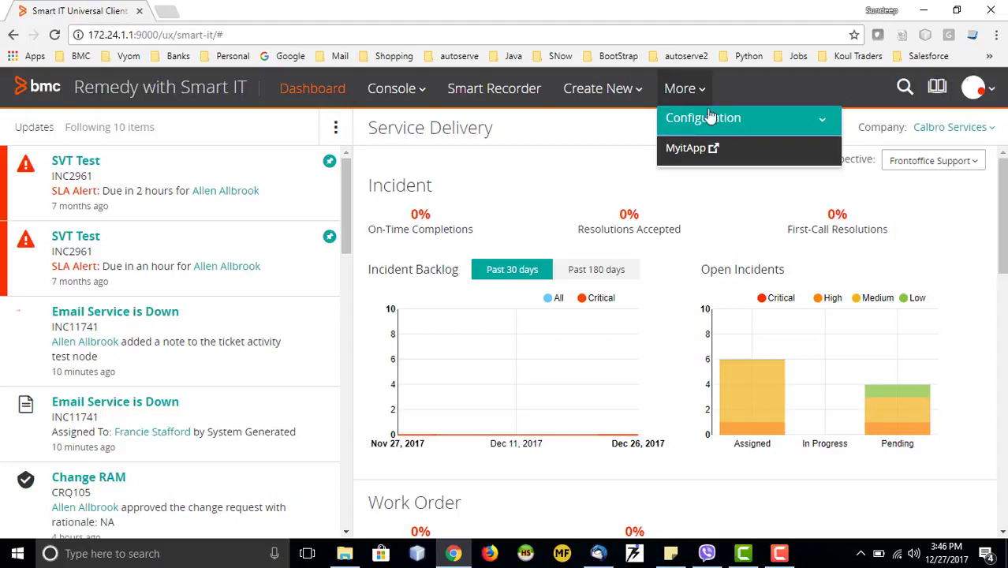
pyautogui.click(742, 116)
pyautogui.click(756, 91)
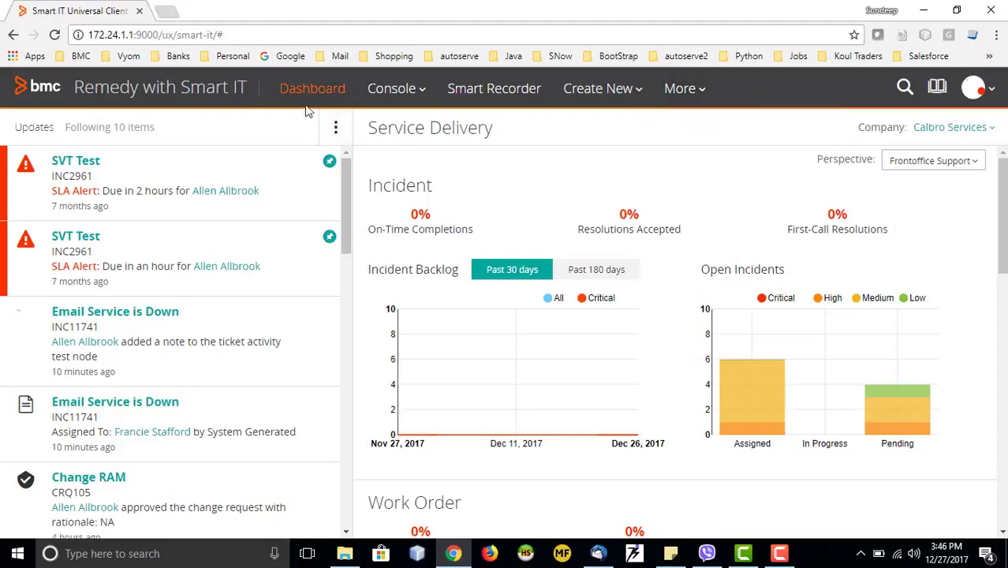
# Open the Ticket Console and look through the assigned tickets and the available ticket presets.
pyautogui.click(419, 94)
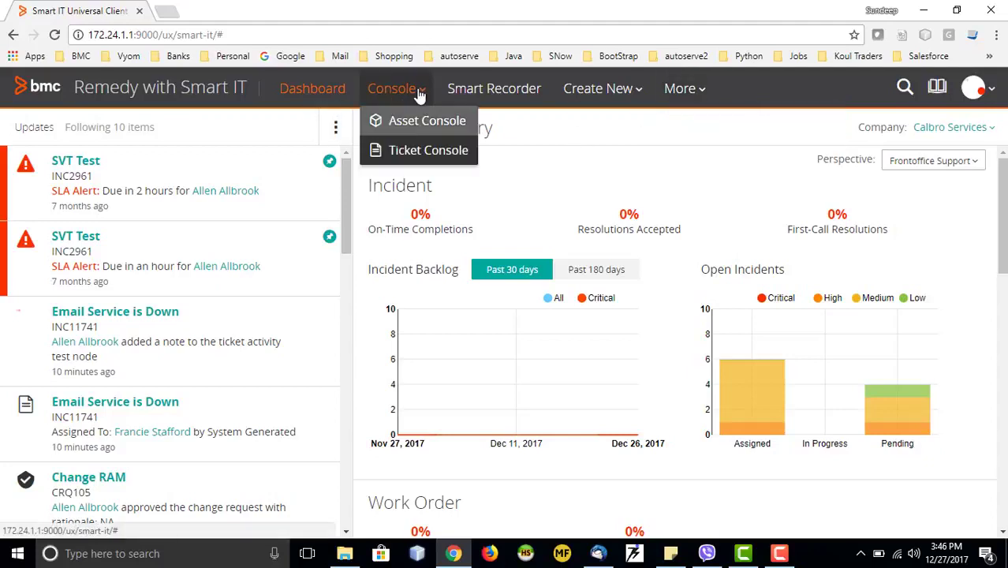
pyautogui.click(414, 154)
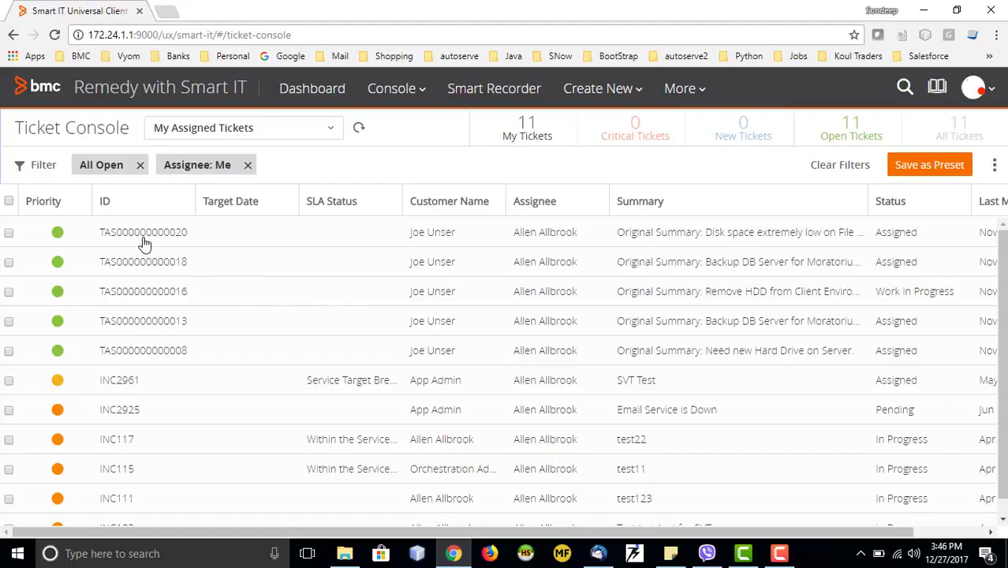
pyautogui.scroll(-1, 131, 397)
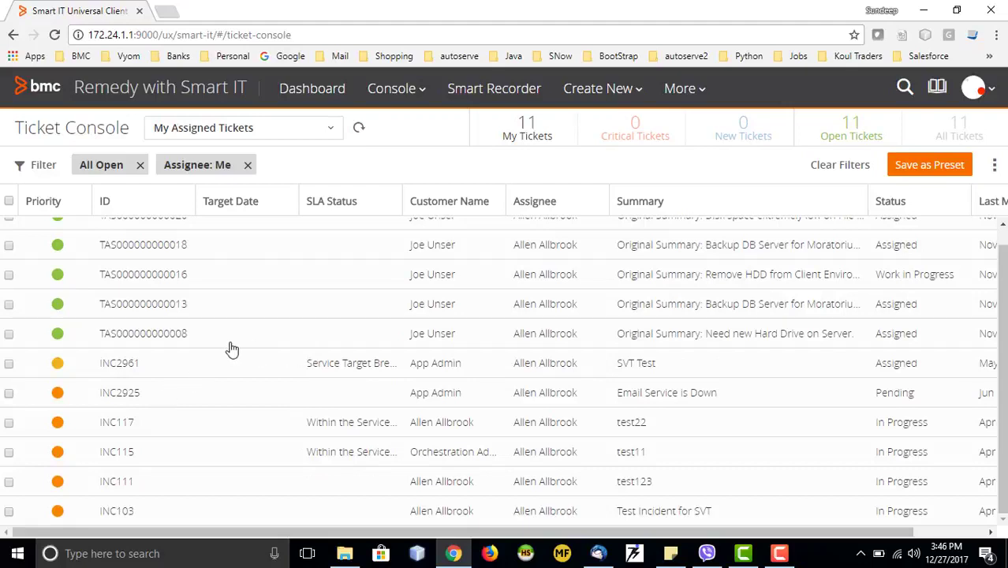
pyautogui.scroll(1, 269, 332)
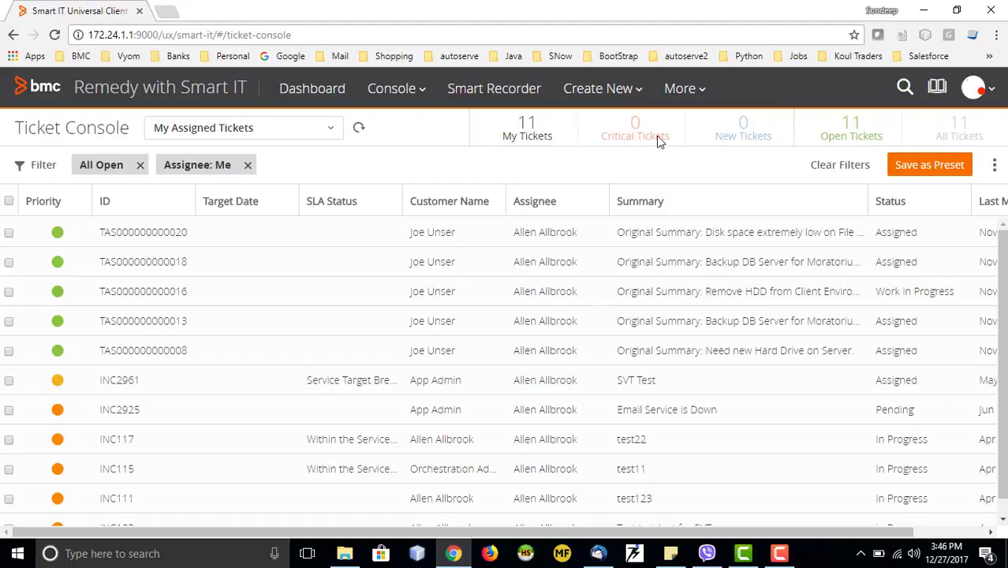
pyautogui.click(325, 134)
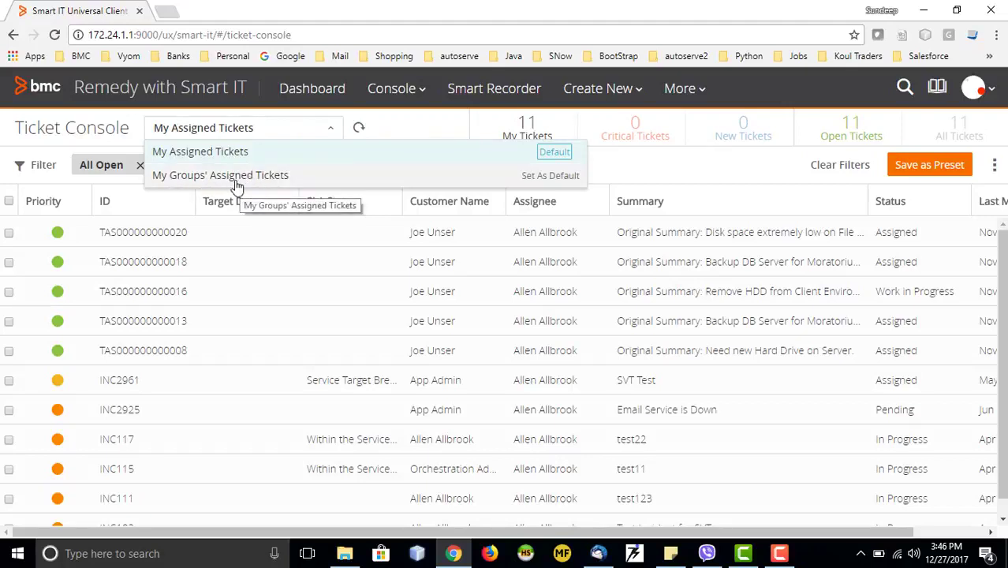
pyautogui.click(623, 169)
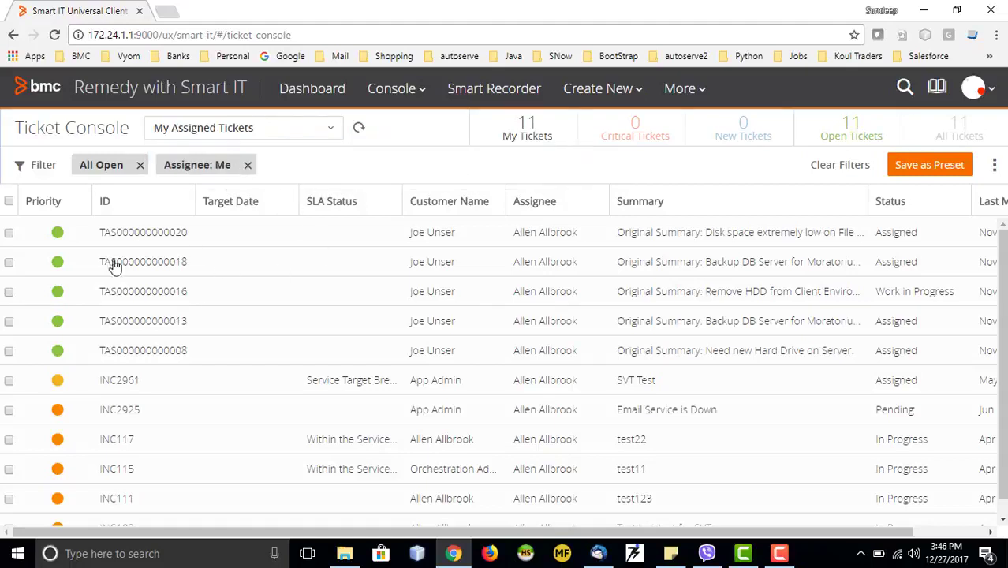
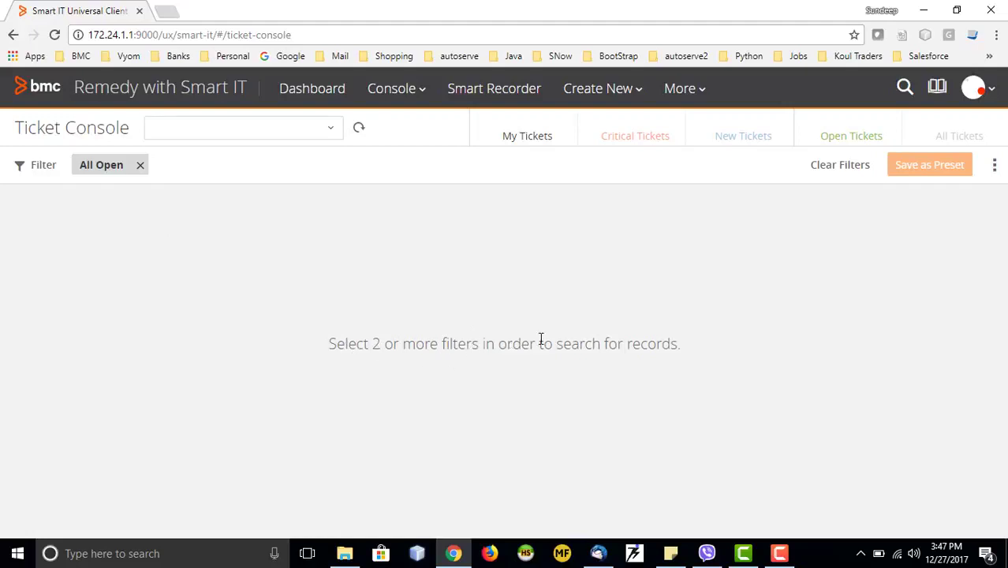
# Filter the Ticket Console by the Incident ticket type and return to the filtered list from the opened incident.
pyautogui.click(42, 167)
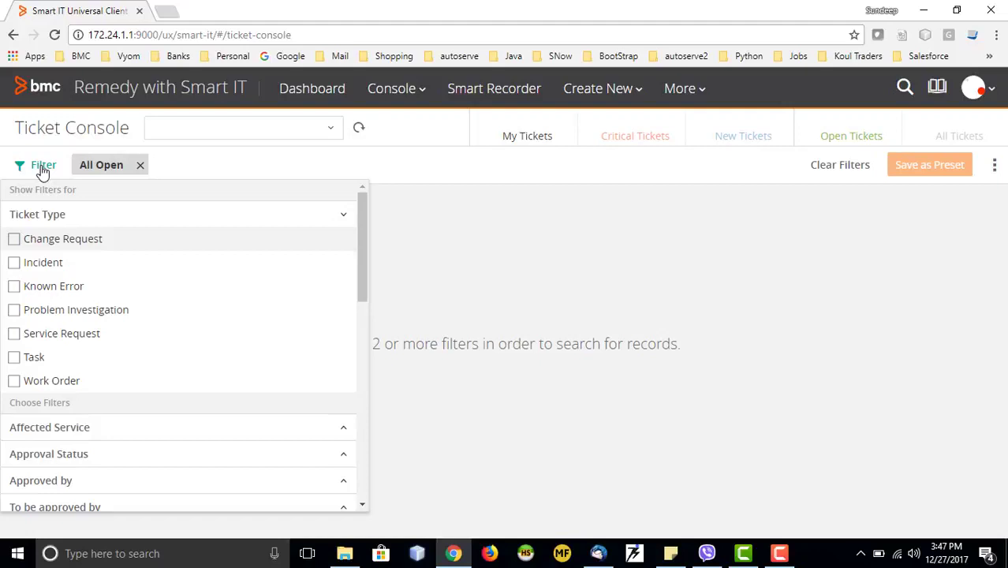
pyautogui.click(13, 263)
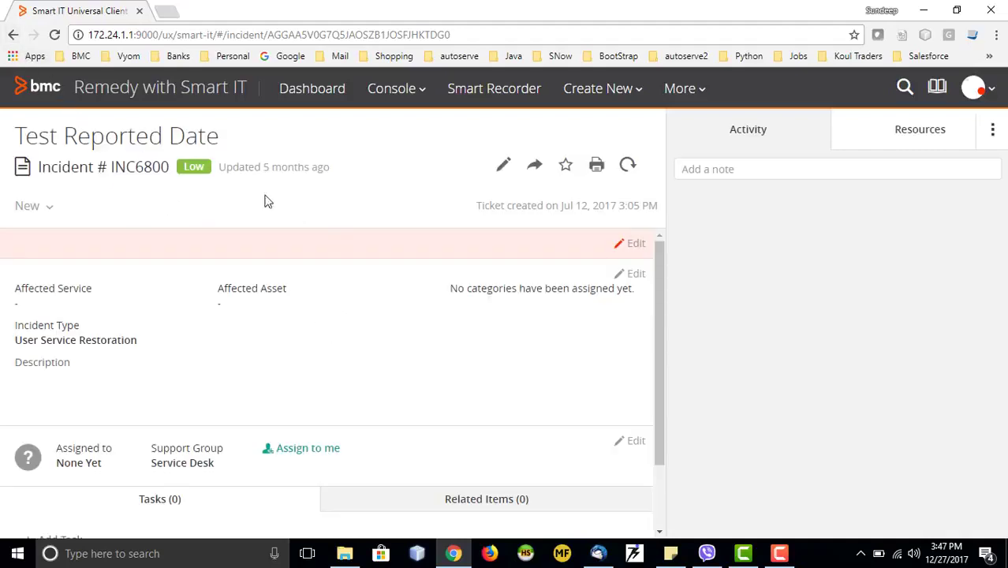
pyautogui.click(396, 89)
pyautogui.click(403, 151)
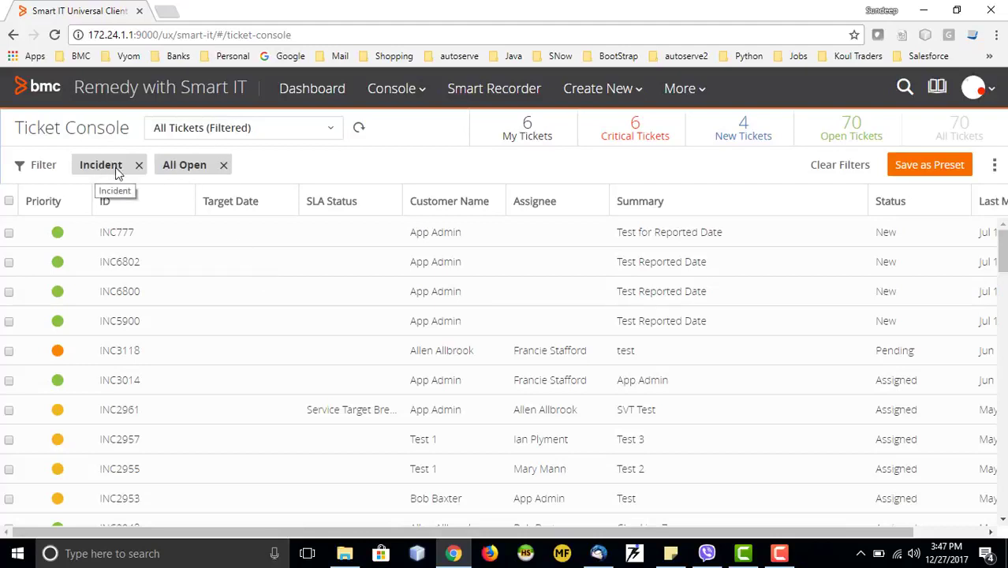
pyautogui.scroll(-3, 130, 349)
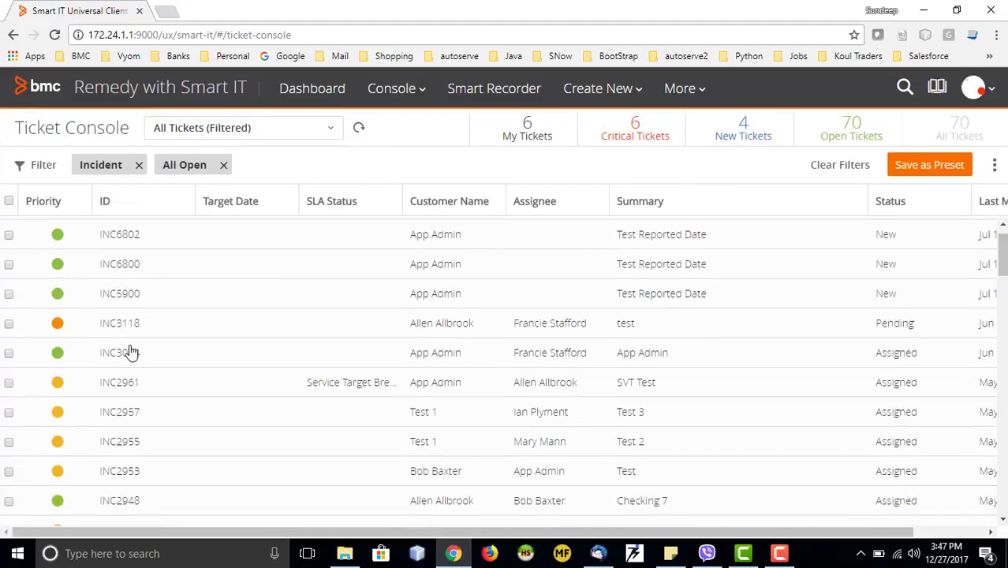
# Add the Change Request, Task and Work Order ticket types to the Ticket Console filter.
pyautogui.click(41, 165)
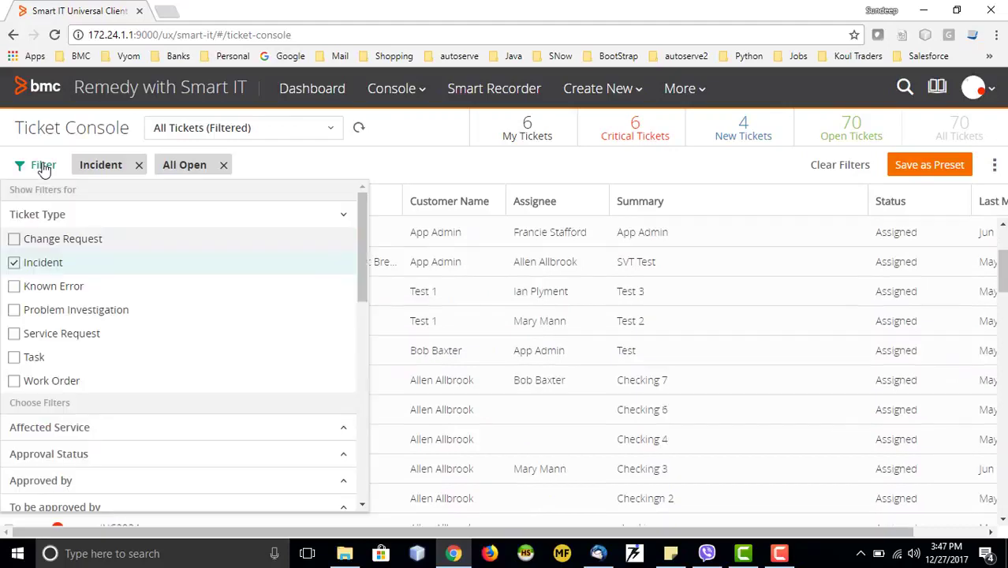
pyautogui.click(14, 239)
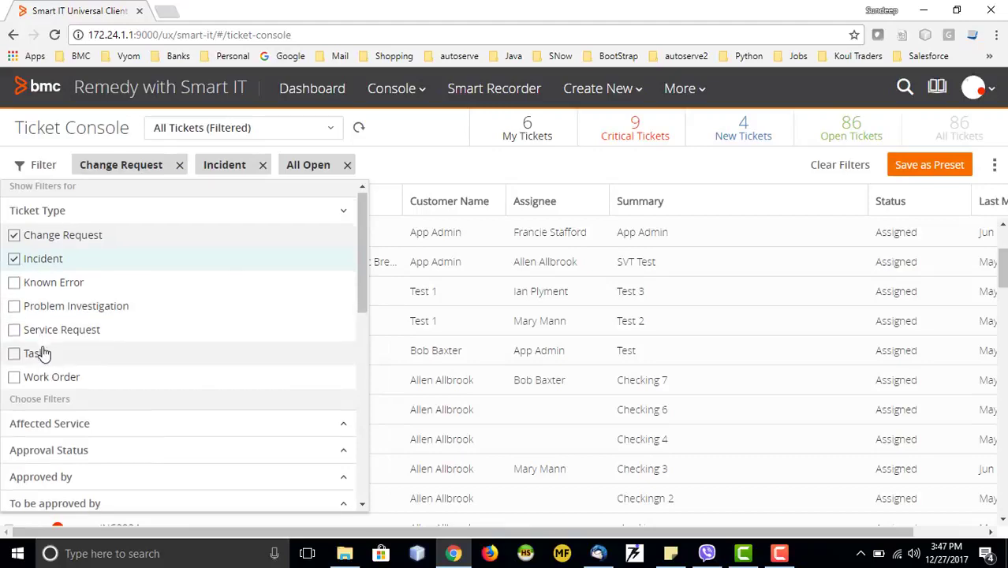
pyautogui.scroll(-1, 44, 353)
pyautogui.click(15, 284)
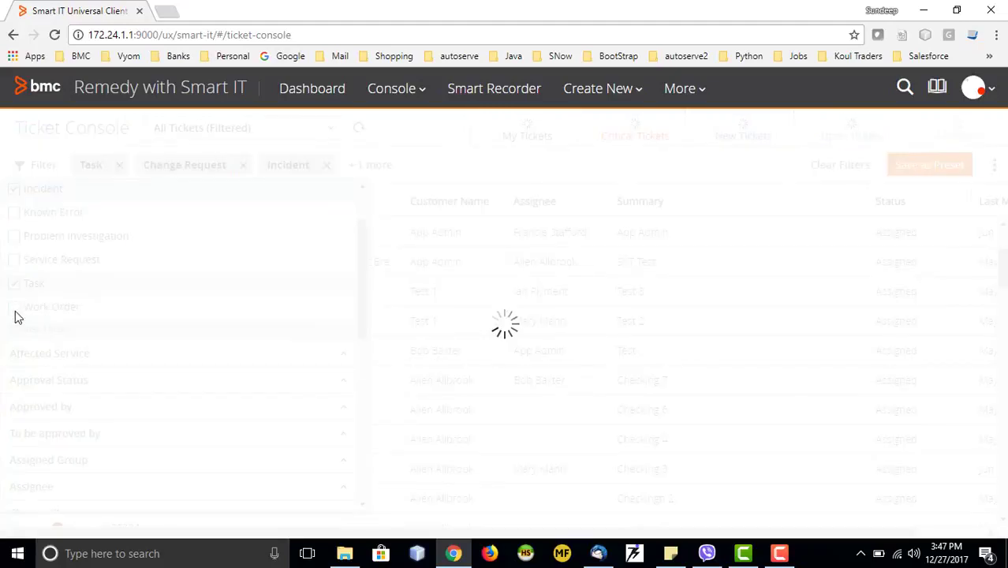
pyautogui.click(14, 313)
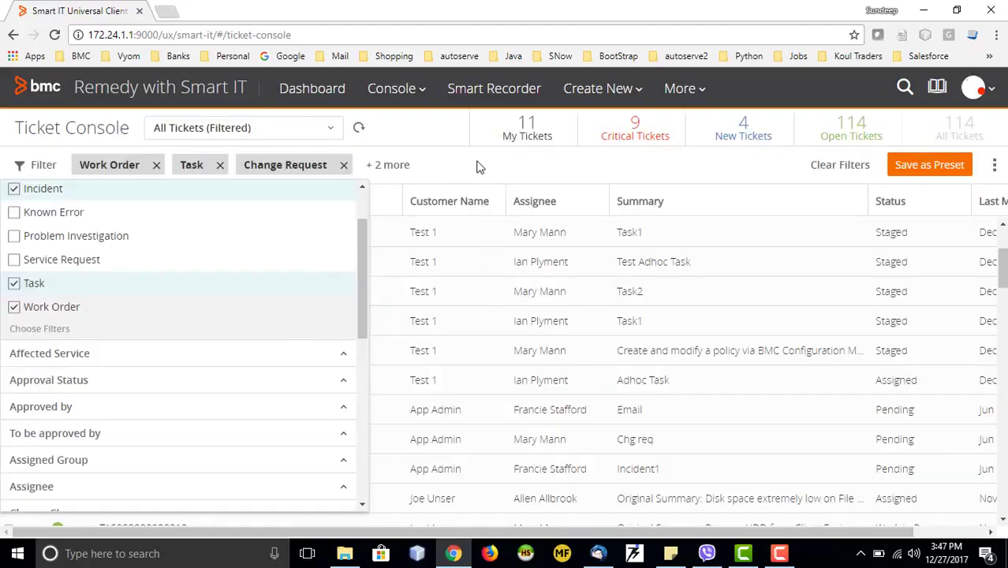
pyautogui.click(478, 167)
# Look through the filtered tickets and remove the Task and Change Request filters.
pyautogui.scroll(-1, 286, 385)
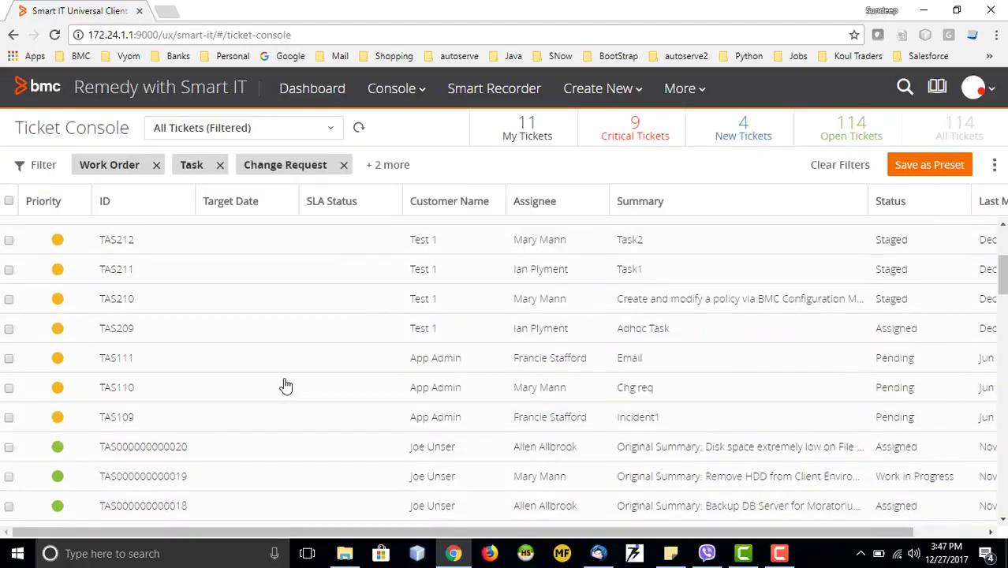
pyautogui.scroll(-2, 286, 385)
pyautogui.scroll(1, 329, 391)
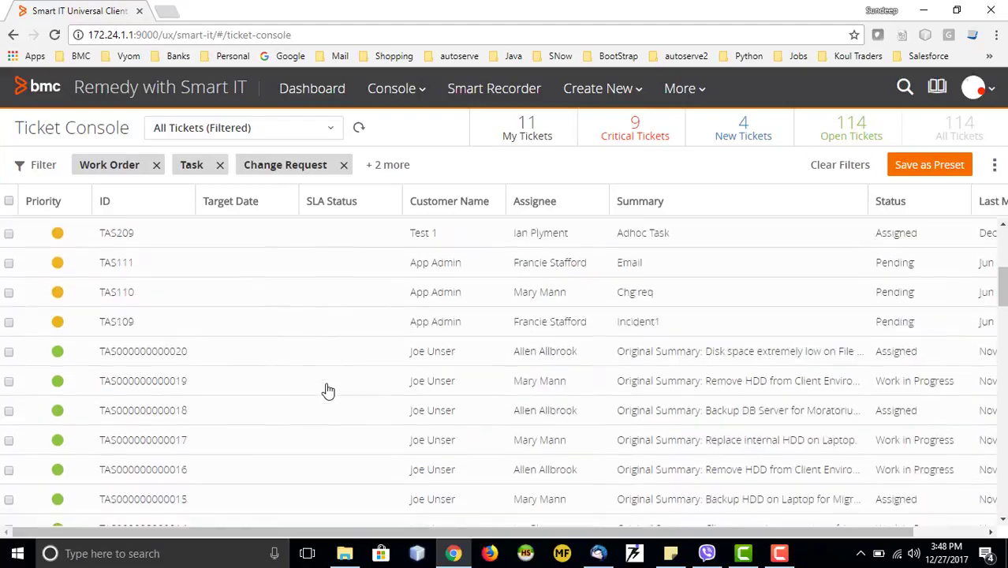
pyautogui.scroll(2, 328, 391)
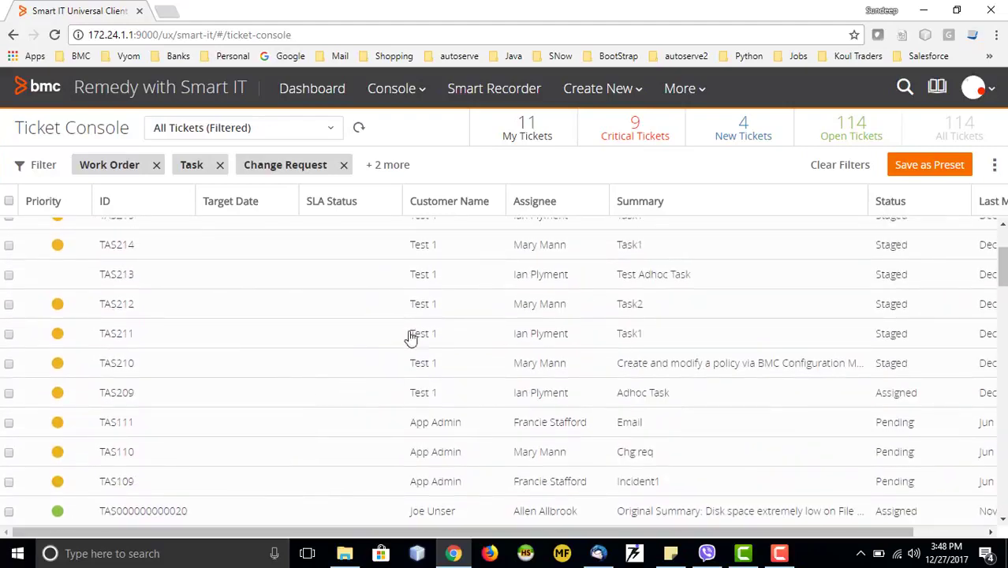
pyautogui.scroll(1, 411, 338)
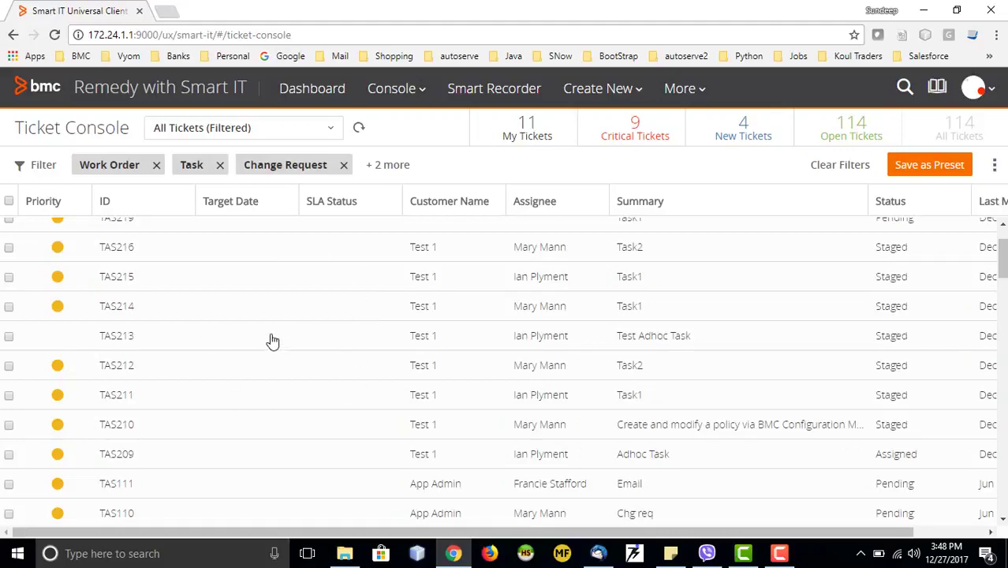
pyautogui.scroll(1, 271, 340)
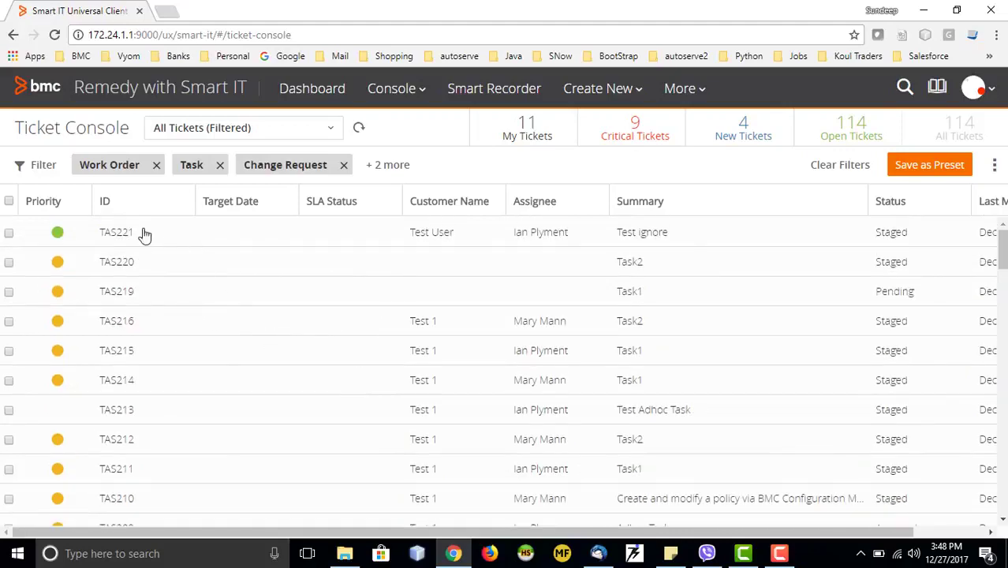
pyautogui.click(220, 167)
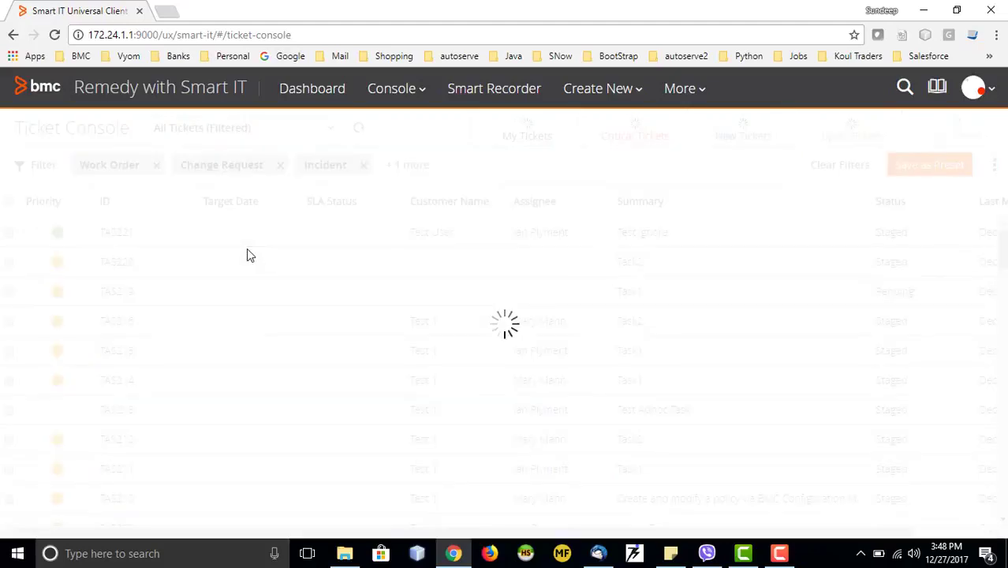
pyautogui.click(280, 166)
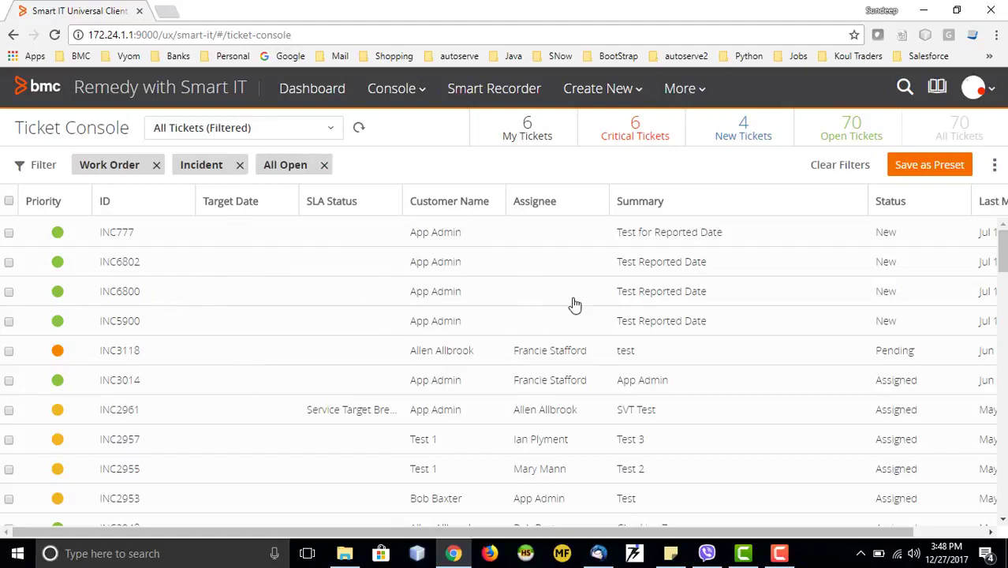
# Open the Asset Console and remove the Managed by: Me filter from the Hardware Managed by Me preset.
pyautogui.click(416, 97)
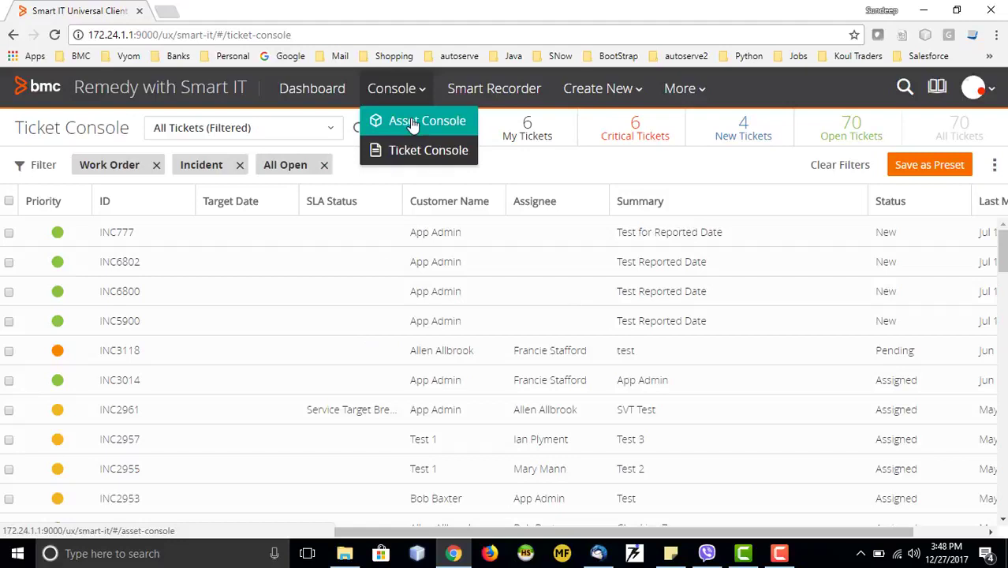
pyautogui.click(412, 124)
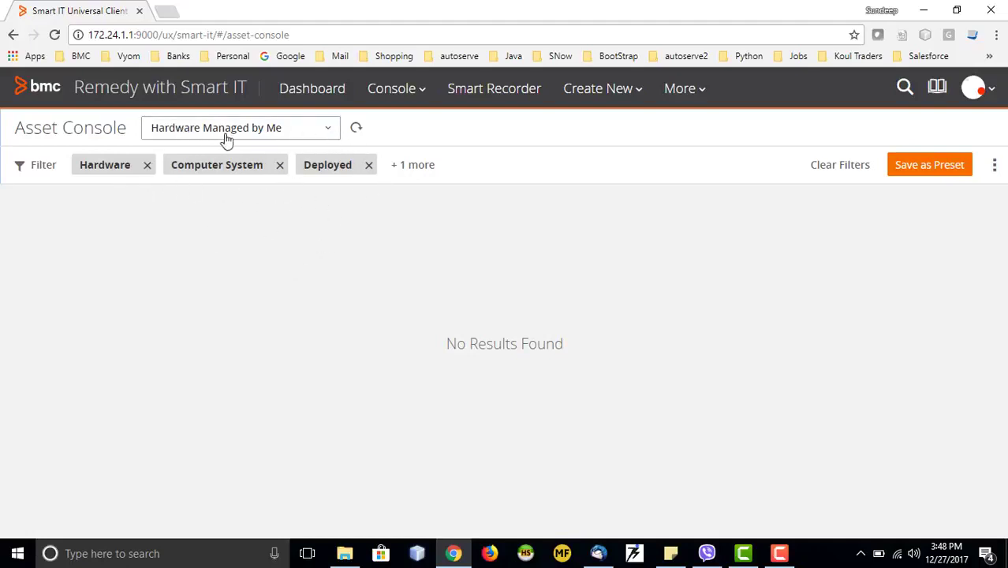
pyautogui.click(330, 130)
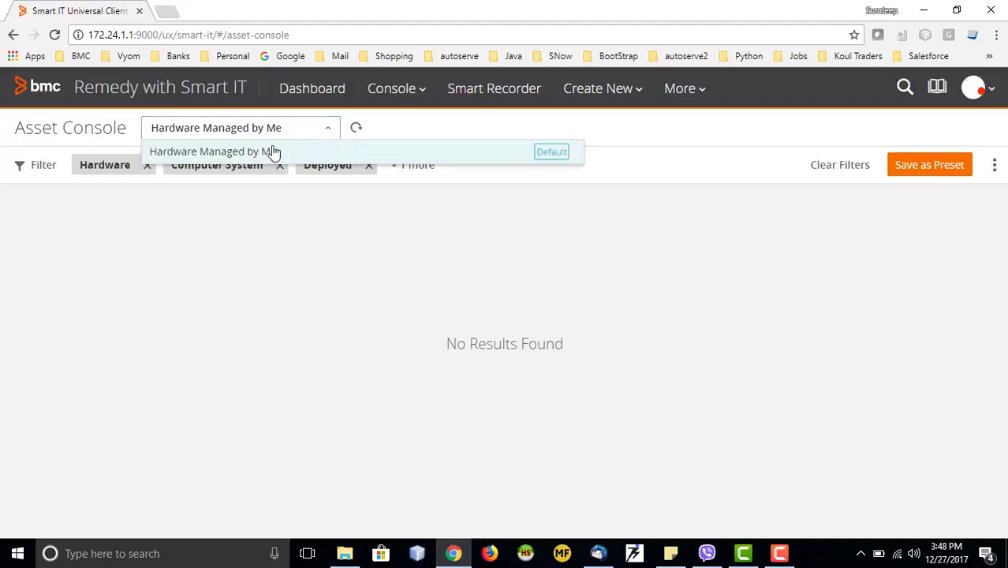
pyautogui.click(628, 158)
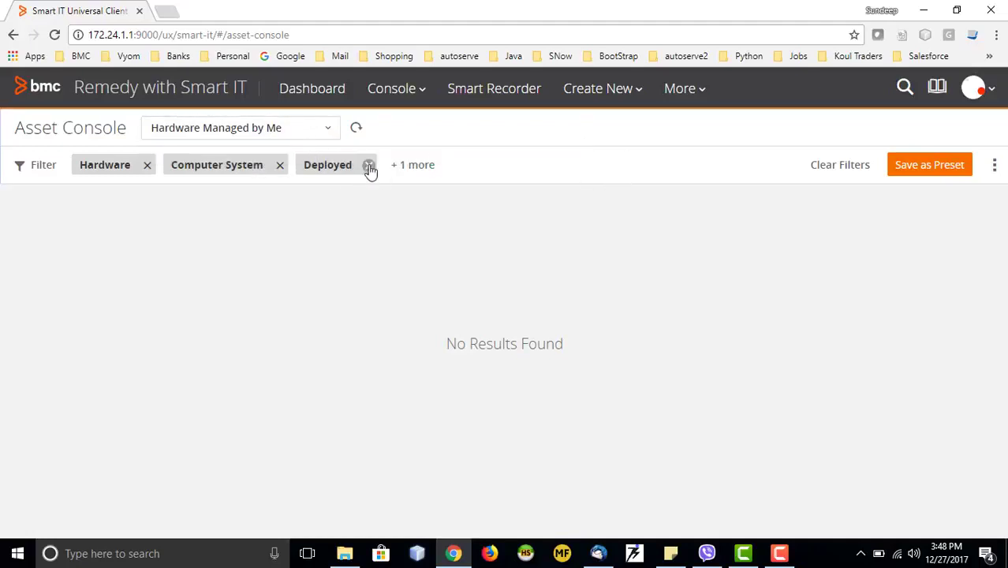
pyautogui.click(398, 167)
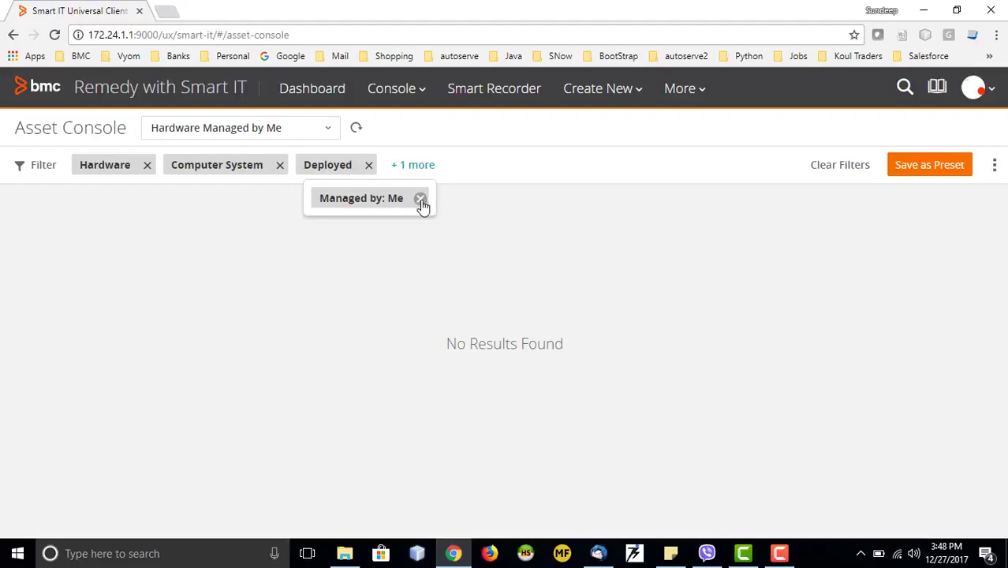
pyautogui.click(421, 200)
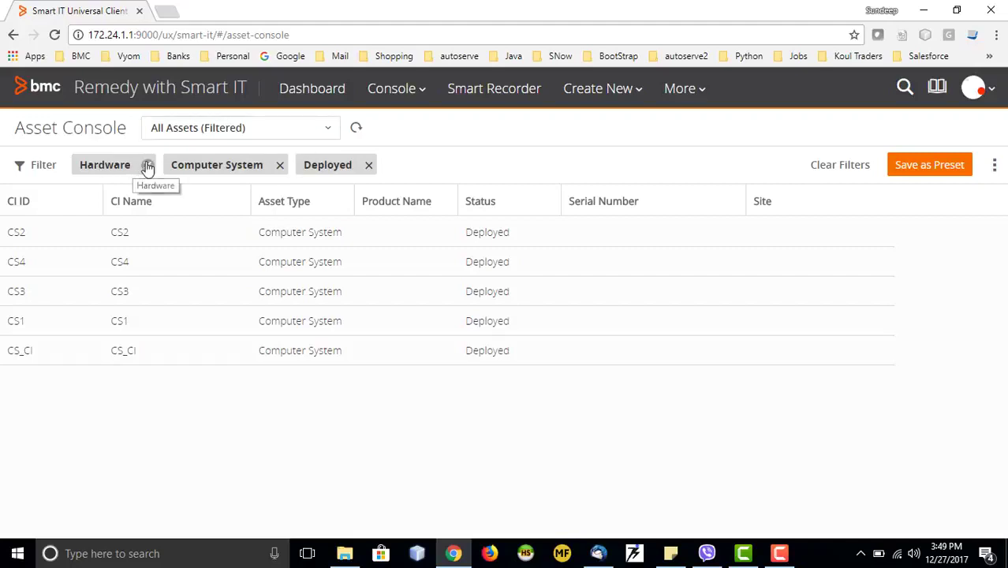
# Examine the asset types and the other filter categories available in the Asset Console.
pyautogui.click(45, 167)
pyautogui.scroll(-2, 84, 347)
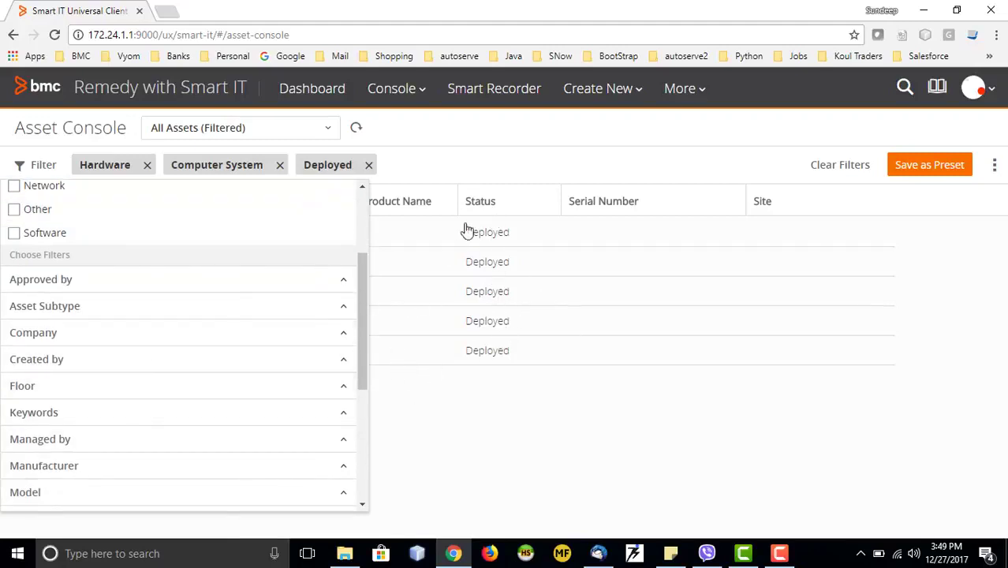
pyautogui.scroll(-2, 90, 387)
pyautogui.scroll(3, 110, 347)
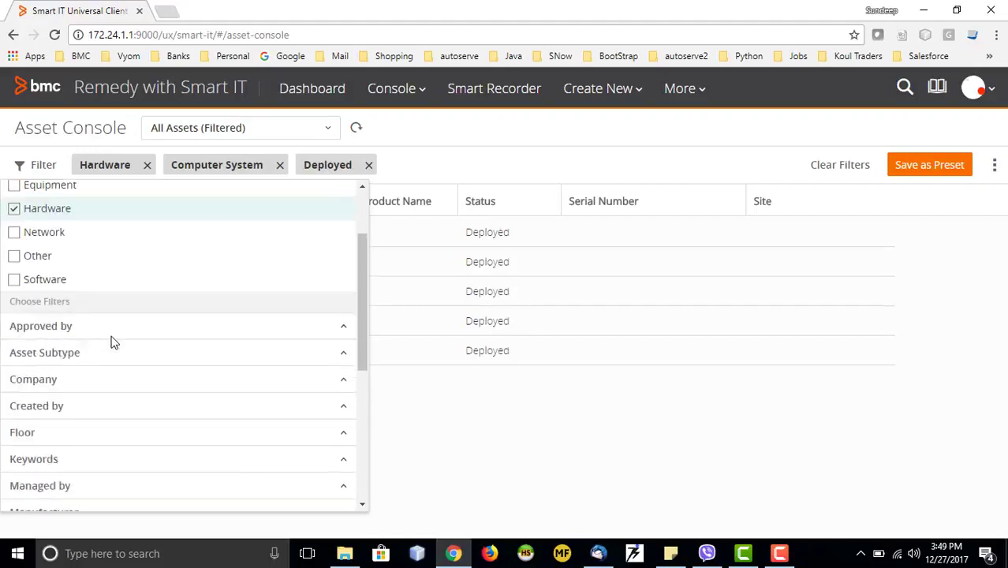
pyautogui.scroll(1, 111, 341)
pyautogui.scroll(2, 103, 315)
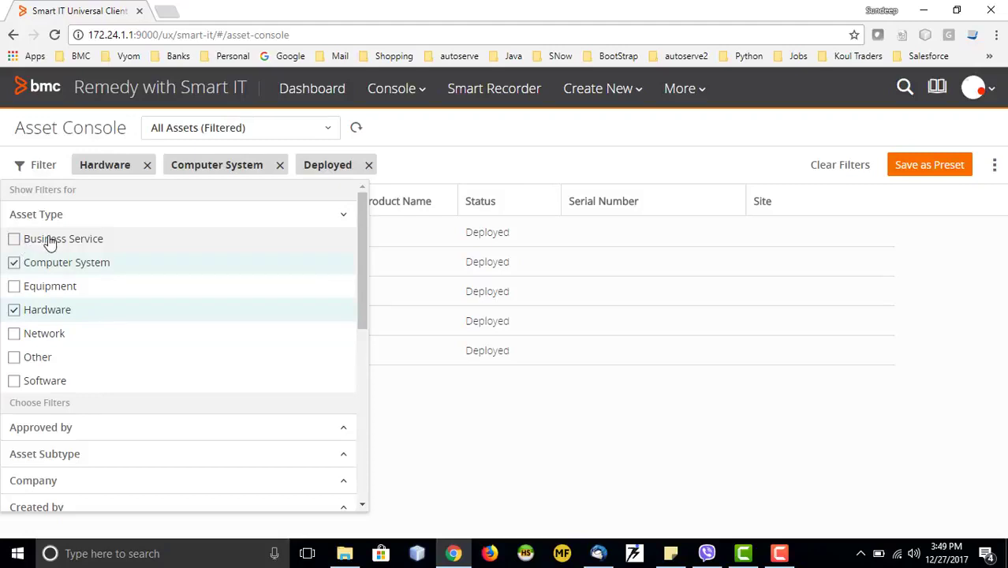
pyautogui.scroll(-2, 71, 340)
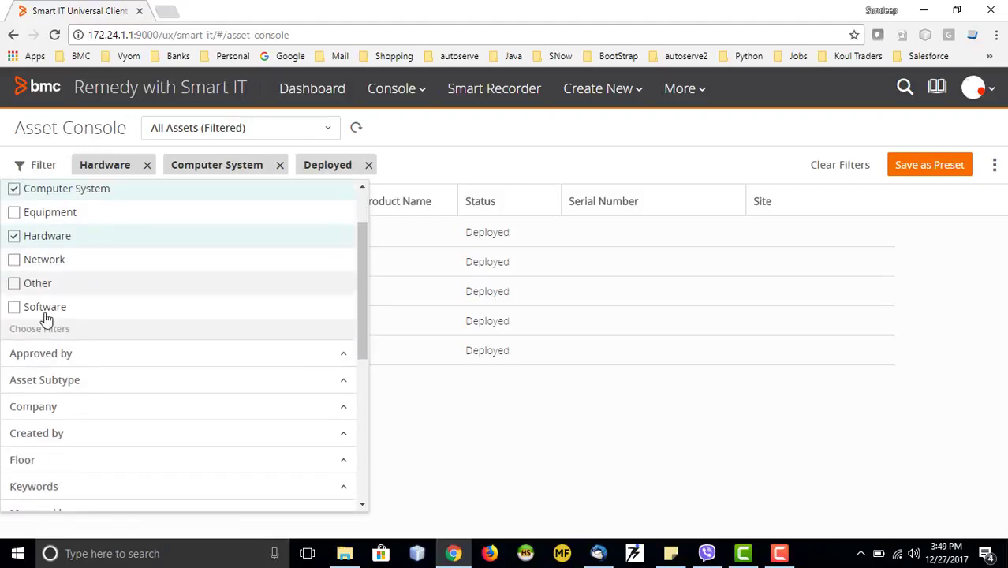
pyautogui.scroll(-1, 133, 374)
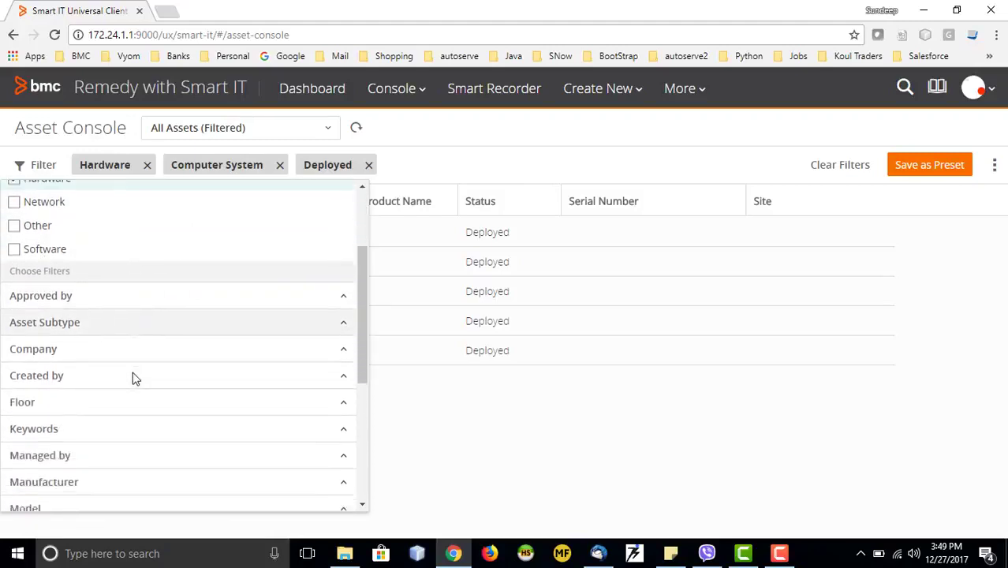
pyautogui.scroll(-1, 133, 379)
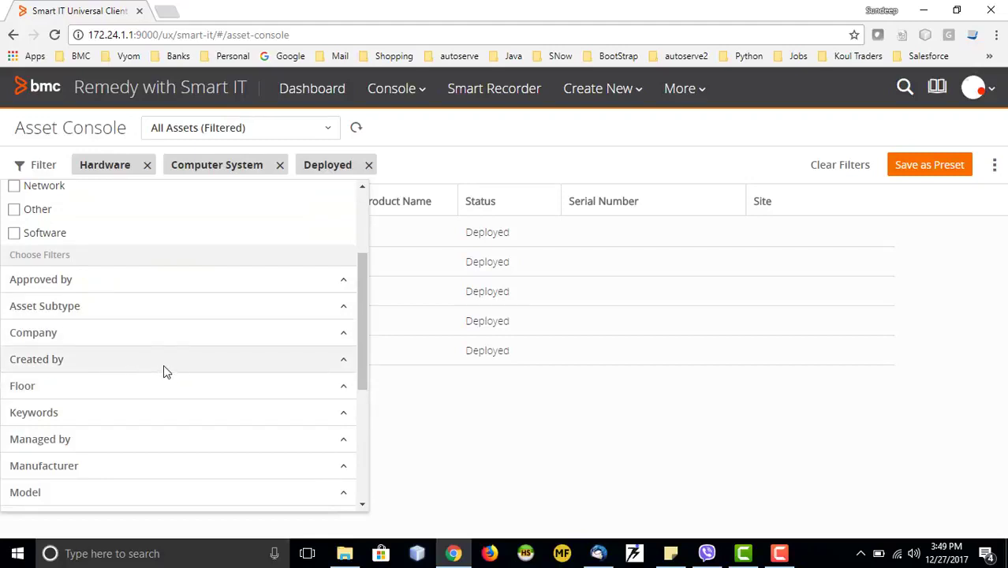
pyautogui.scroll(-2, 134, 371)
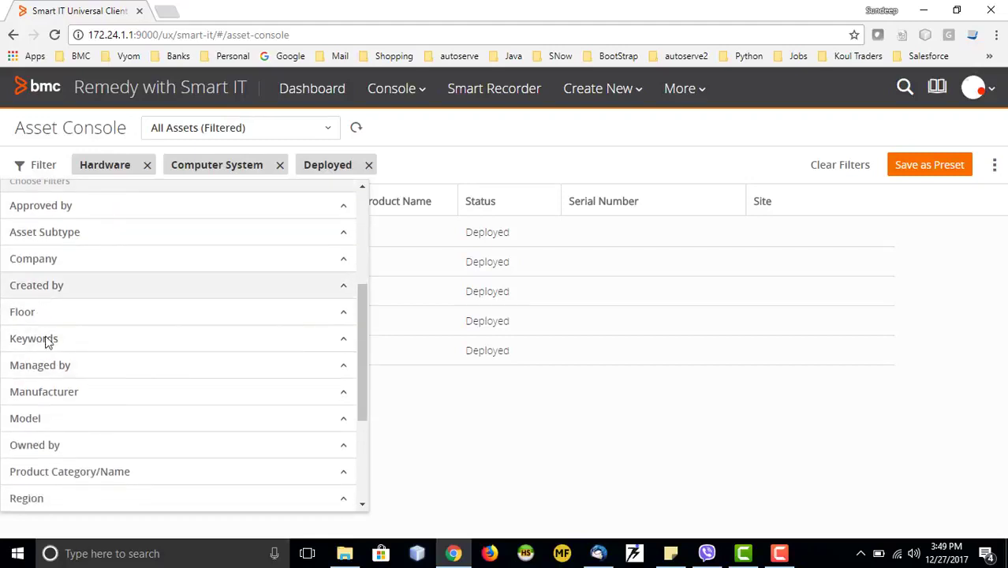
pyautogui.scroll(-2, 52, 394)
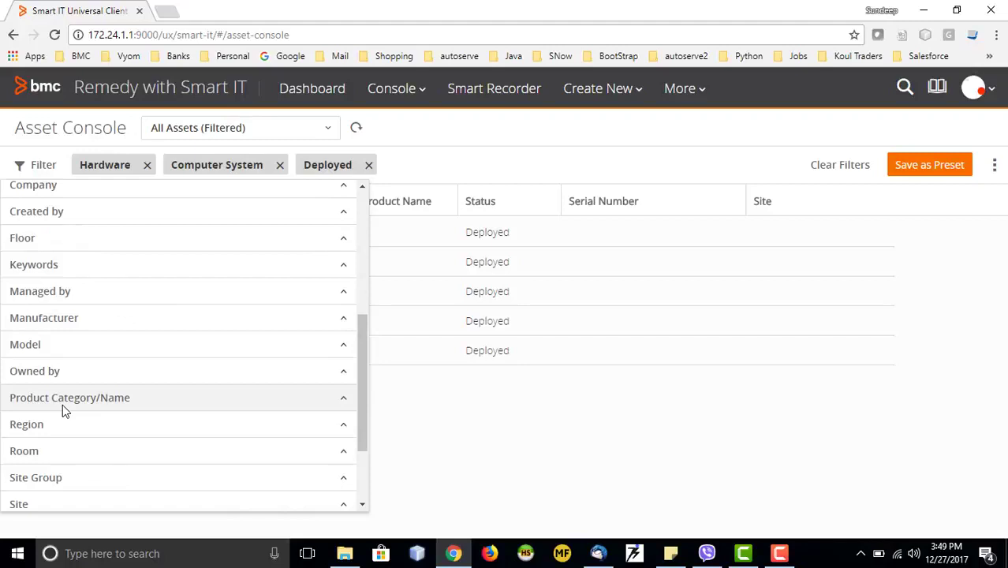
pyautogui.scroll(-2, 63, 409)
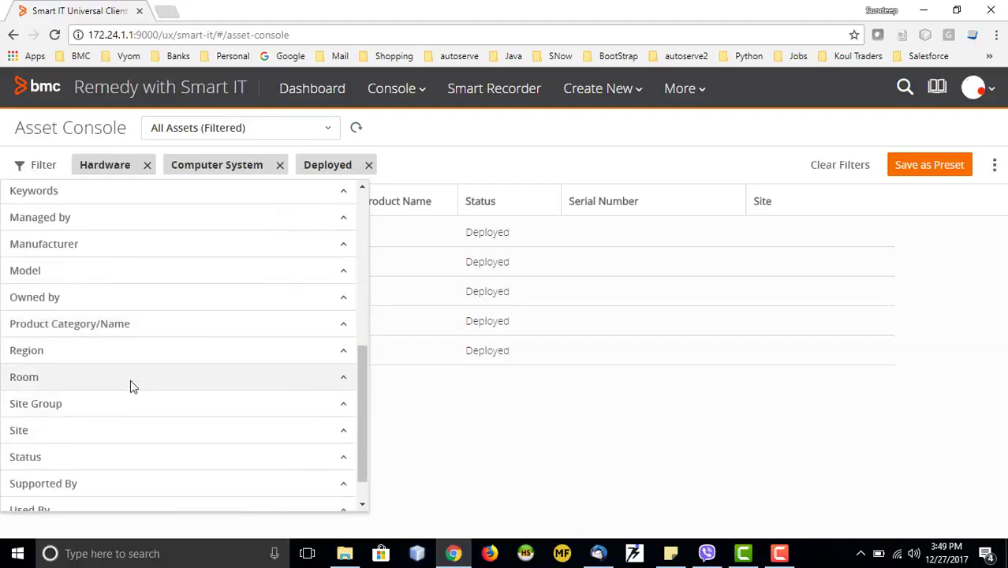
pyautogui.scroll(-1, 128, 411)
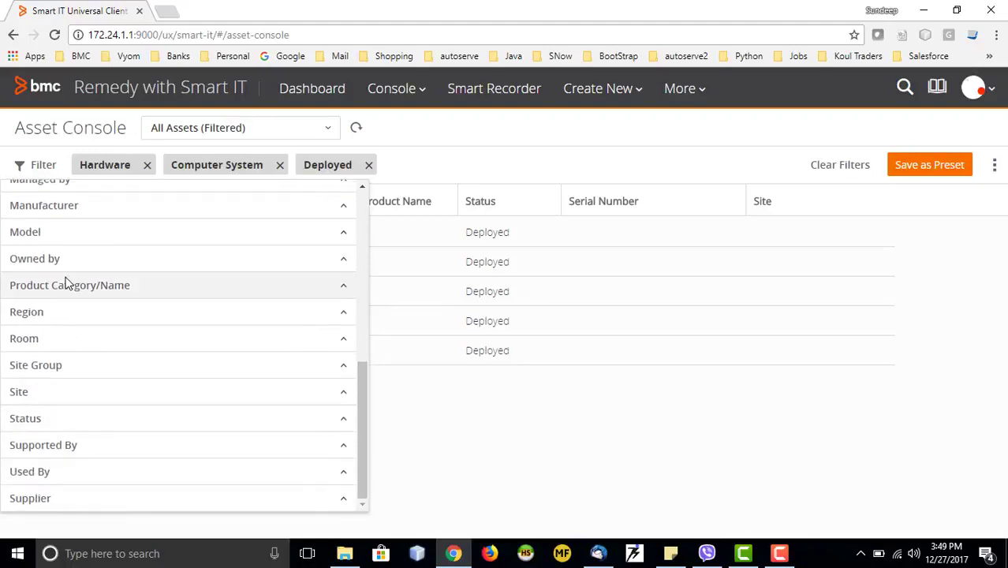
# Review the Region and Status filter options for assets and close the filter list.
pyautogui.click(100, 348)
pyautogui.click(53, 315)
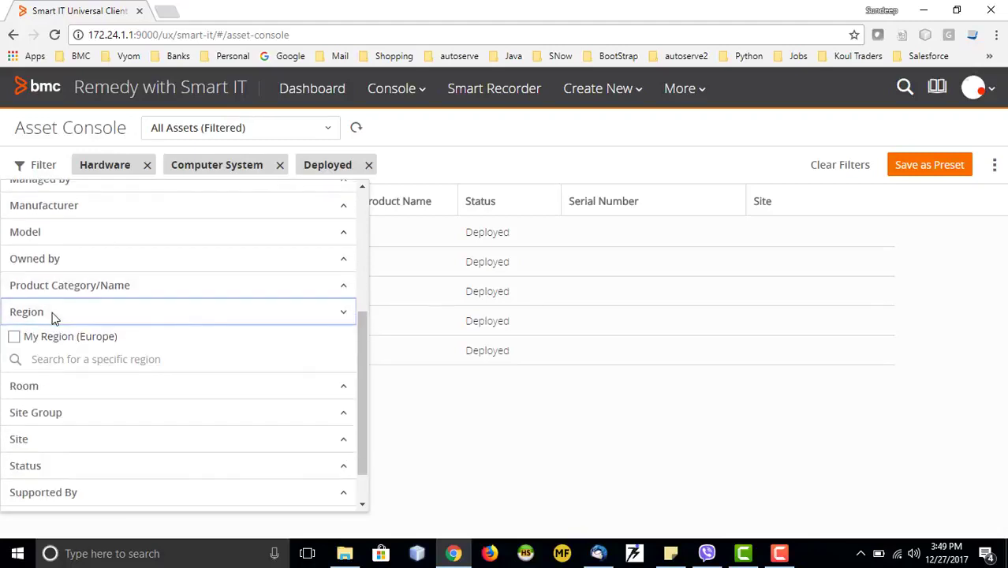
pyautogui.click(54, 316)
pyautogui.click(68, 424)
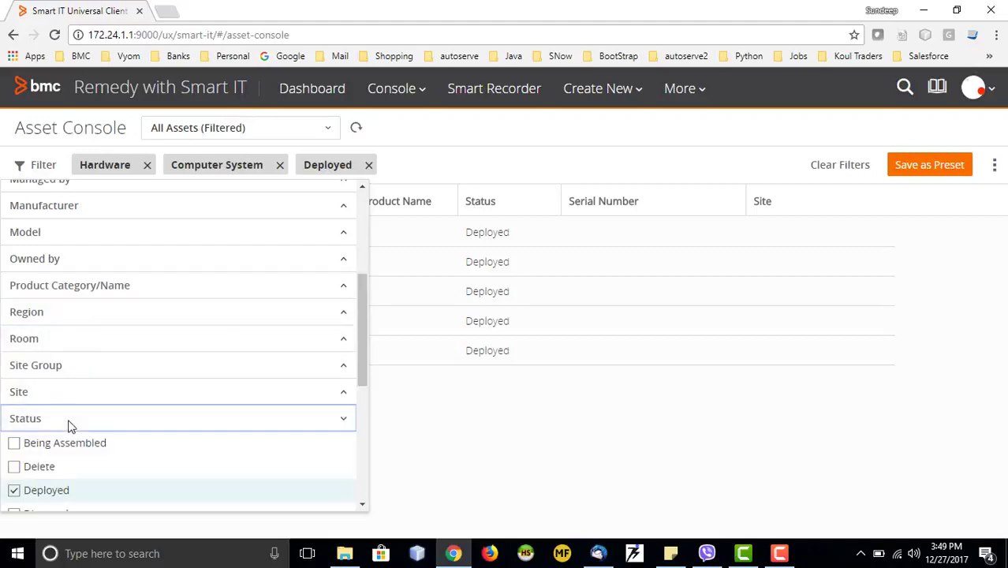
pyautogui.scroll(-1, 68, 426)
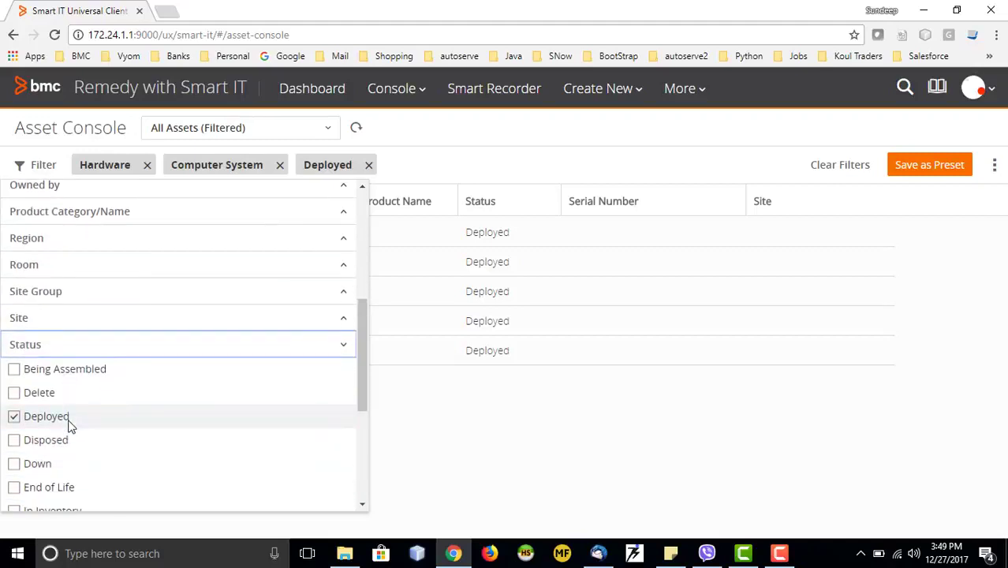
pyautogui.click(63, 349)
pyautogui.click(452, 232)
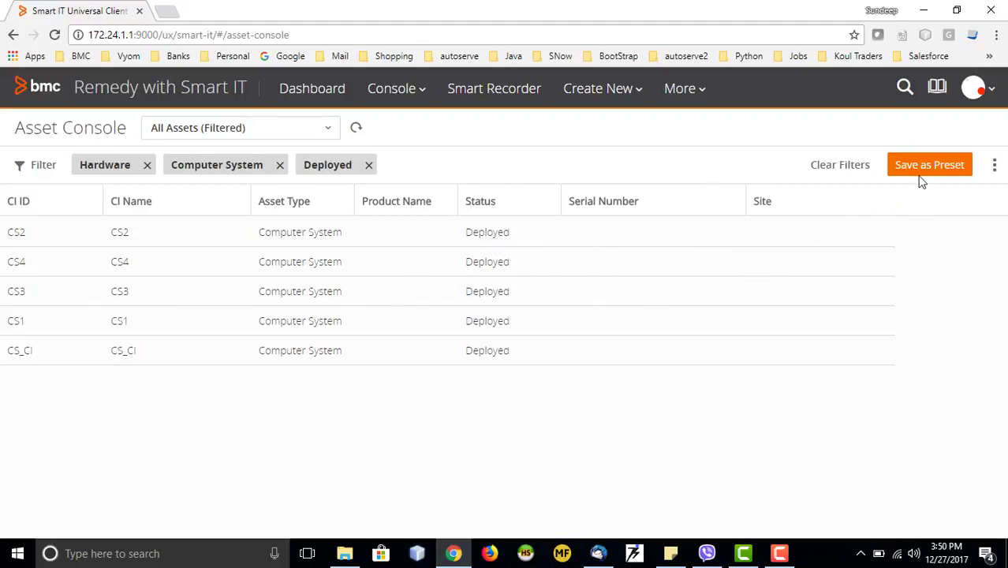
# Start a new incident and select the application administrator account as the affected customer, searching for "app".
pyautogui.click(416, 100)
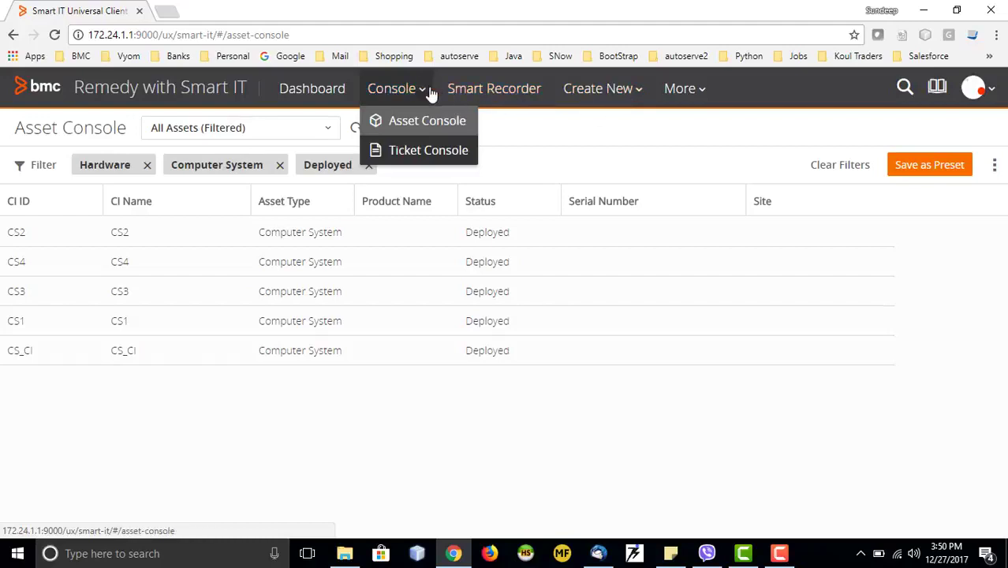
pyautogui.click(623, 96)
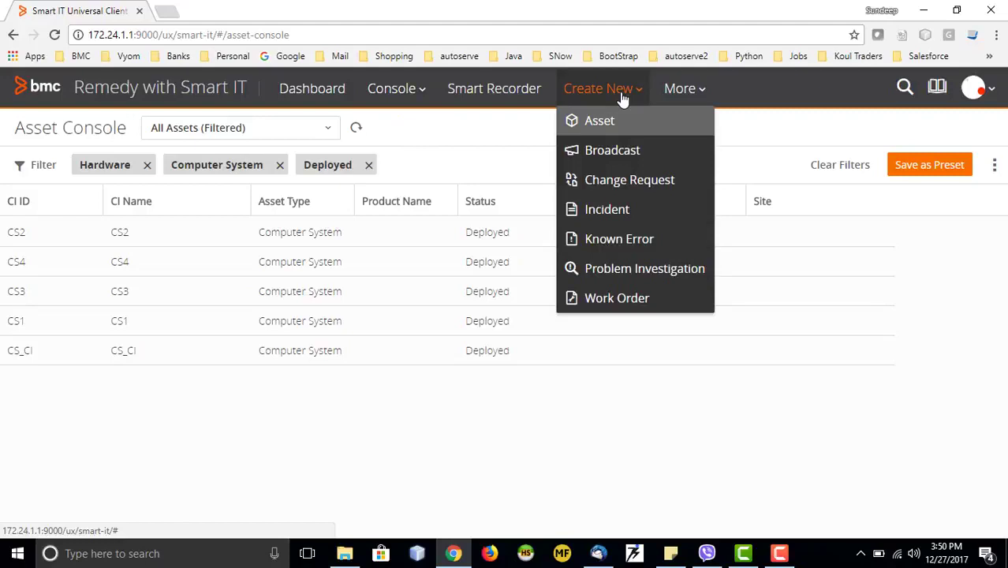
pyautogui.click(614, 213)
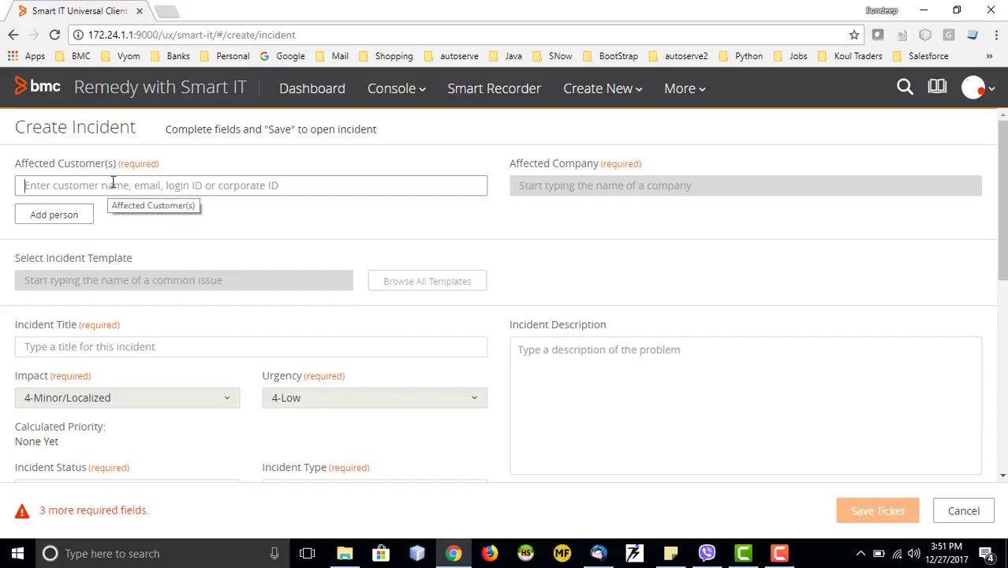
pyautogui.write('app')
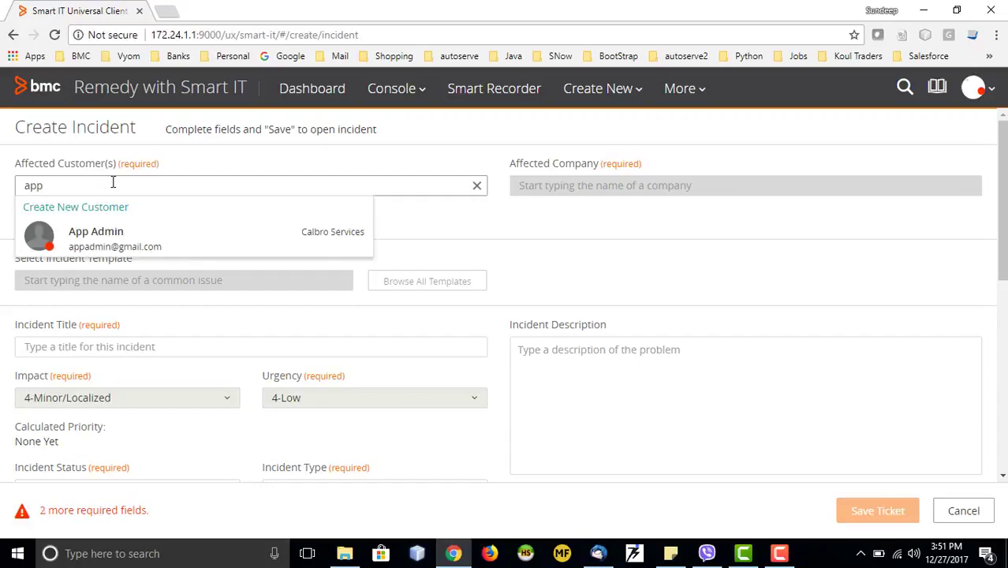
pyautogui.click(114, 240)
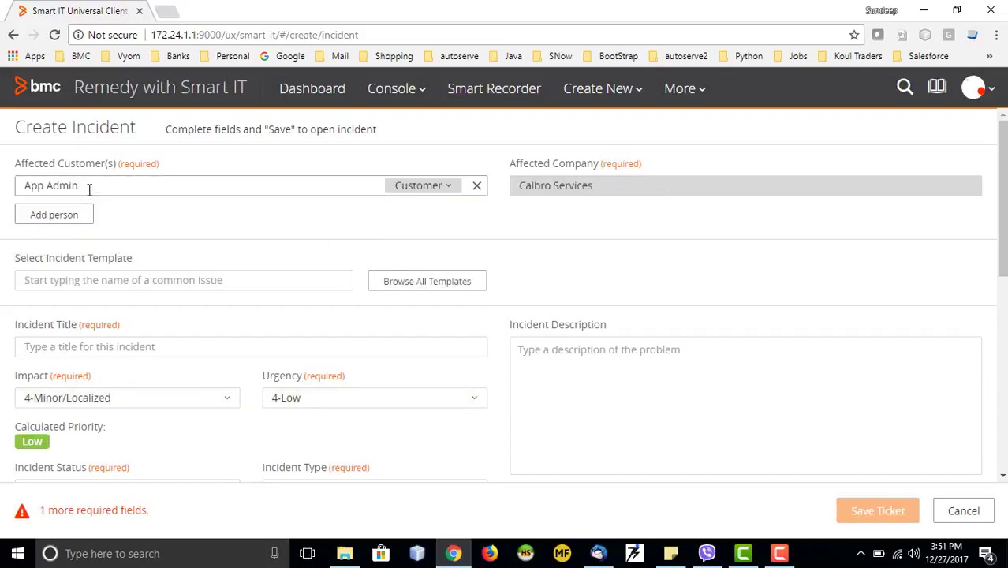
# Clear the affected customer, search for "app" once more and reselect the application administrator account.
pyautogui.moveTo(79, 186); pyautogui.dragTo(28, 183)
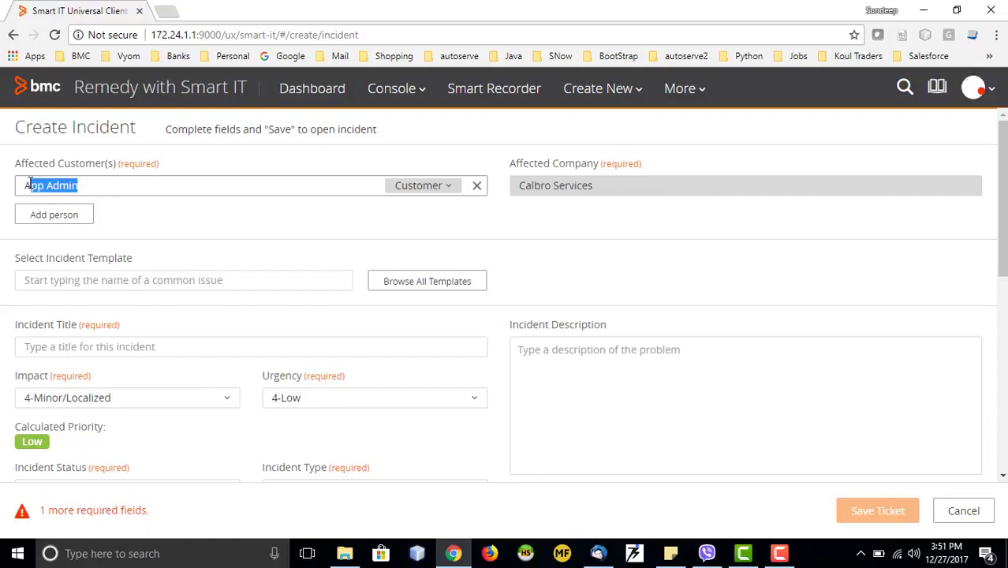
pyautogui.press('BackSpace')
pyautogui.write('ab')
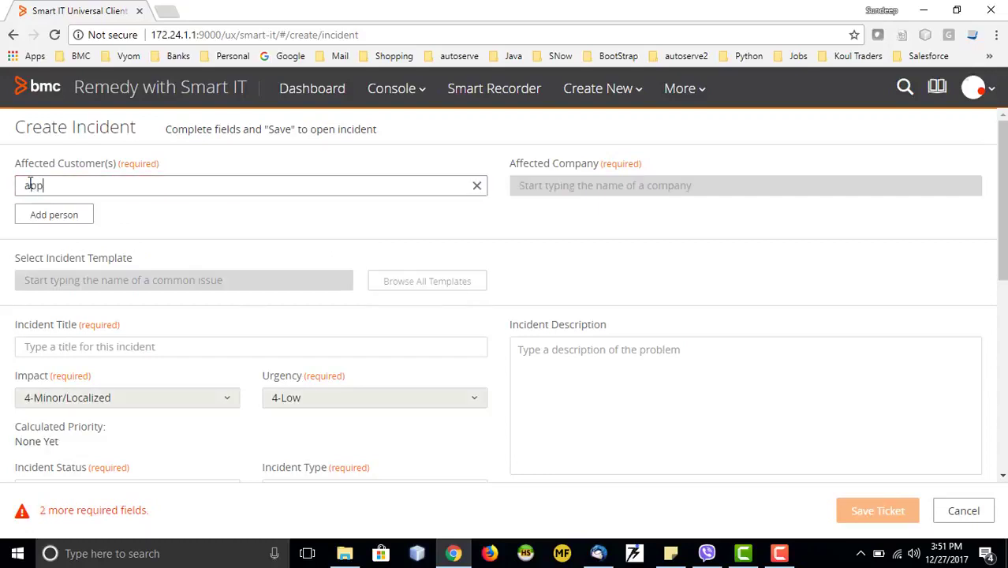
pyautogui.write('p')
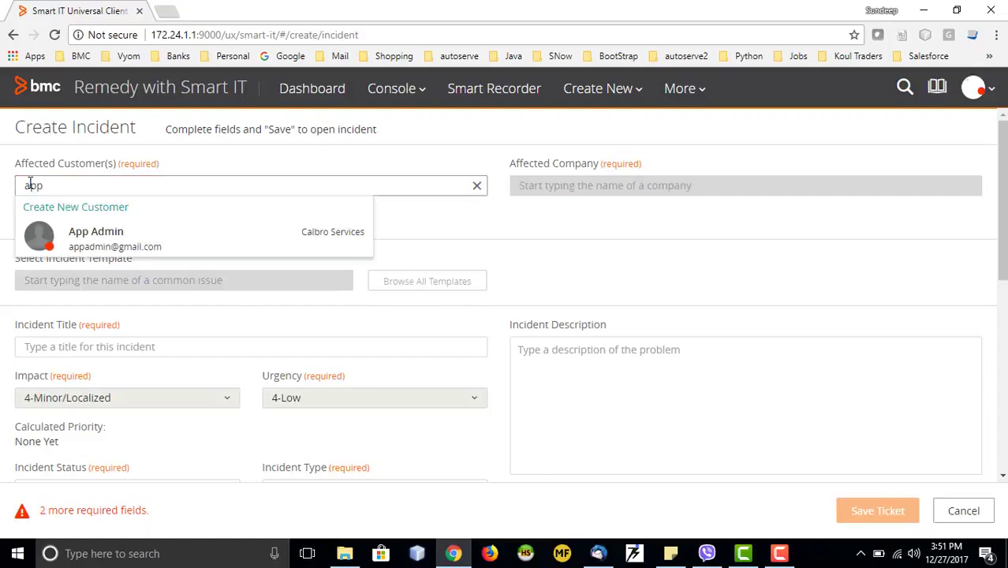
pyautogui.click(92, 246)
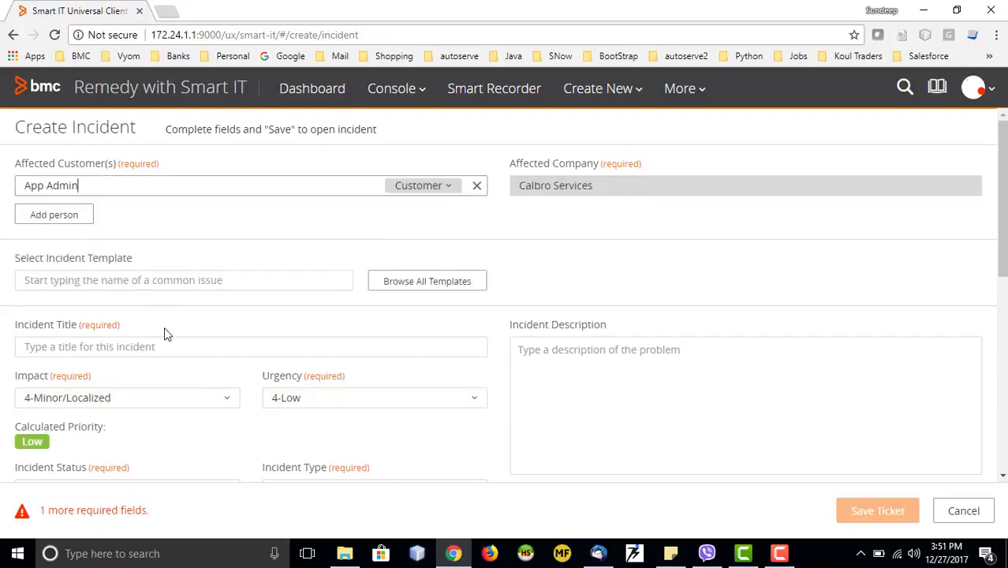
# Browse the incident templates in category 1004, review the Email Issue template's details and apply it to the incident.
pyautogui.scroll(-1, 220, 189)
pyautogui.click(264, 206)
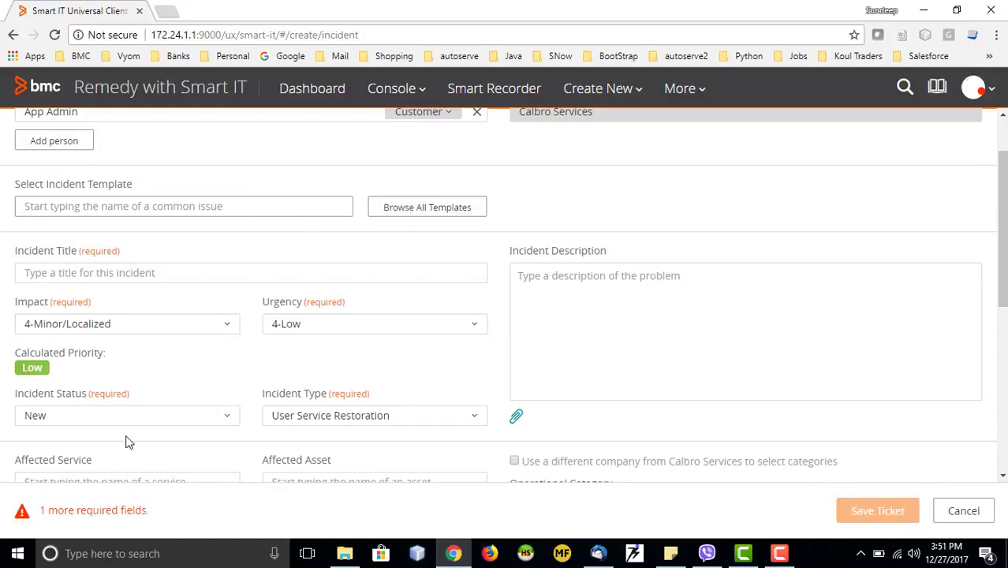
pyautogui.click(394, 213)
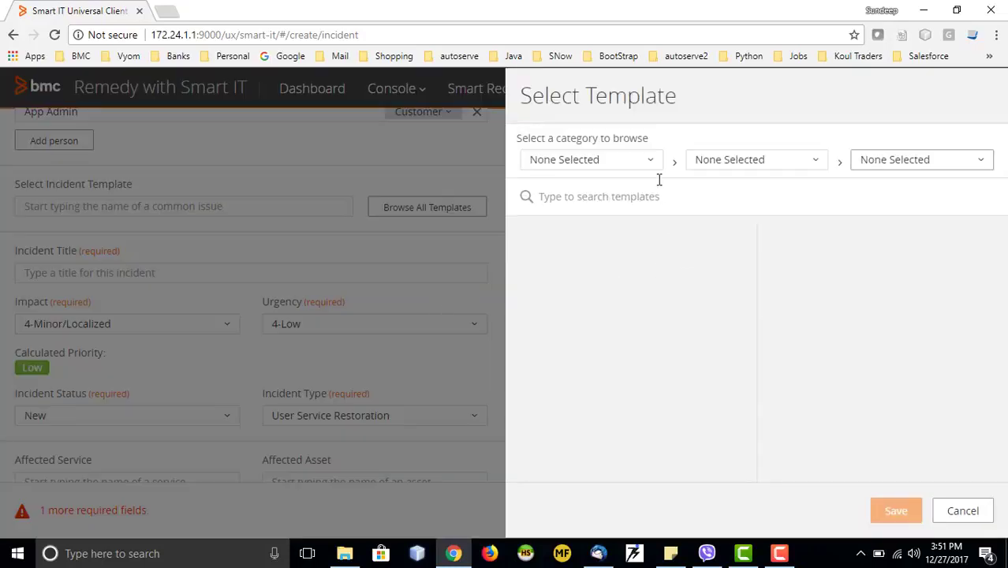
pyautogui.click(650, 160)
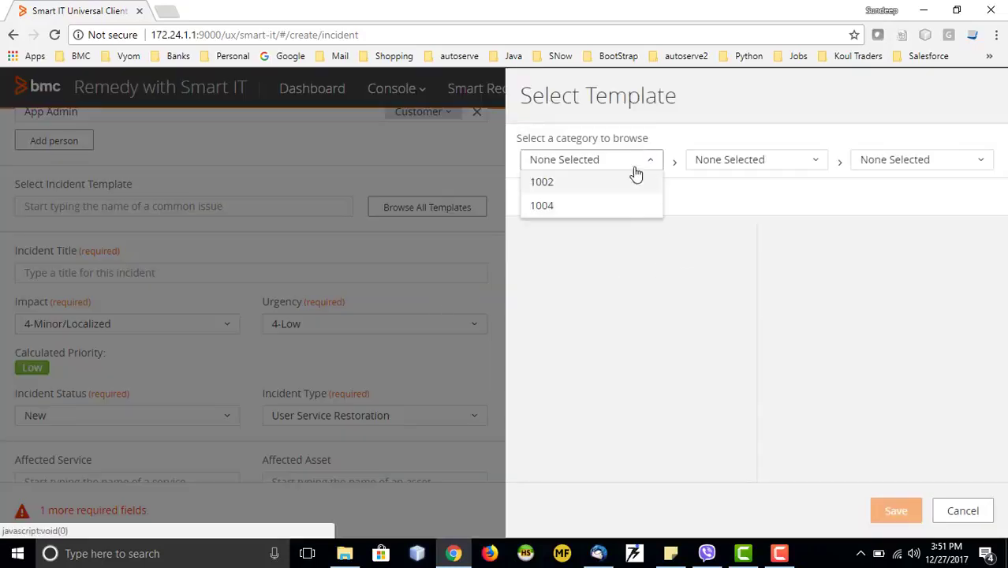
pyautogui.click(575, 207)
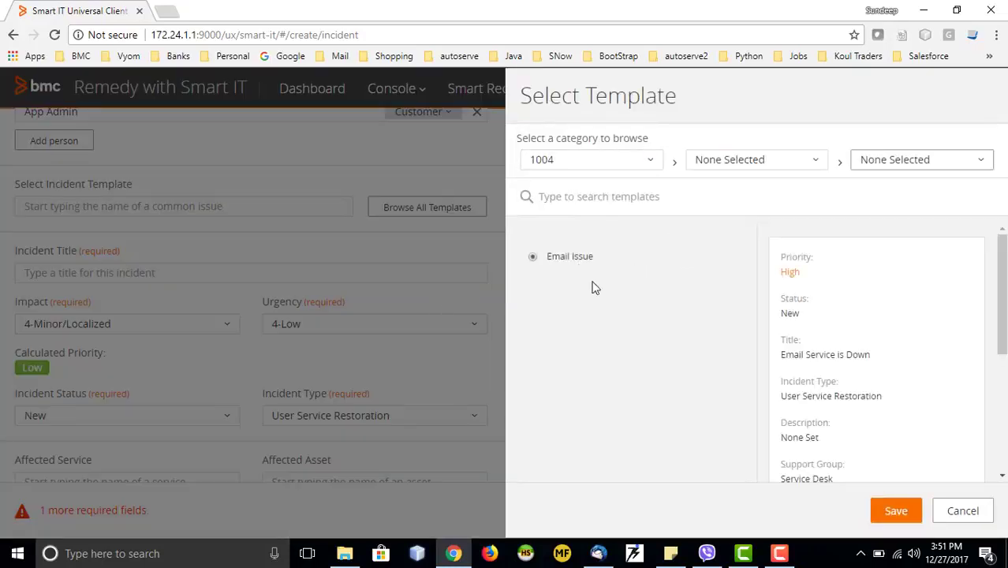
pyautogui.scroll(-1, 853, 374)
pyautogui.scroll(-3, 854, 375)
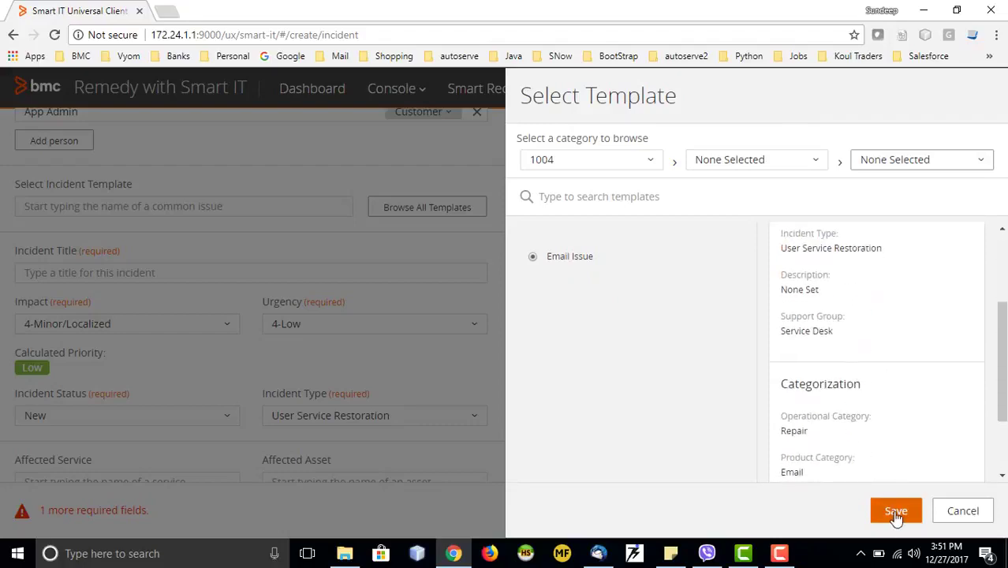
pyautogui.click(895, 511)
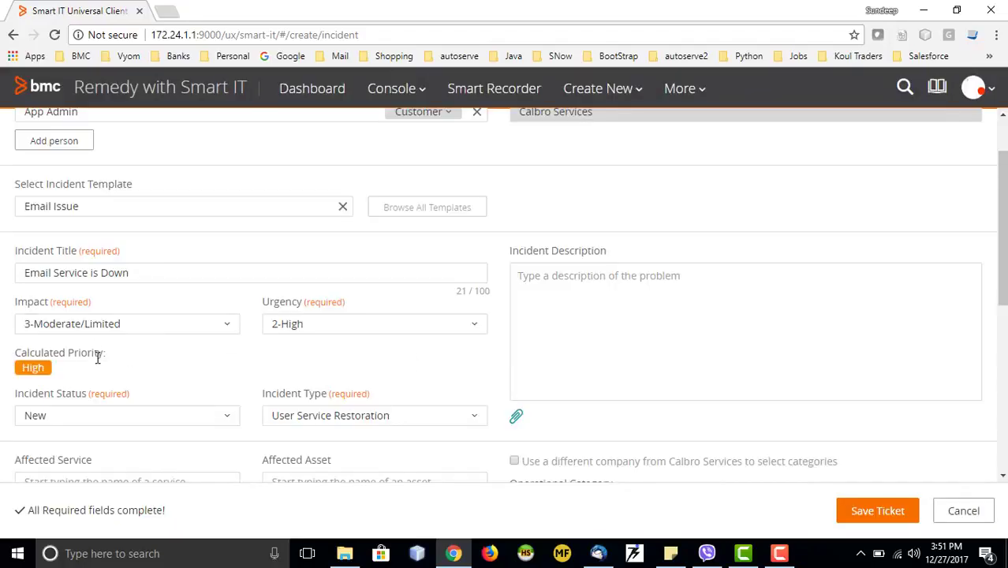
# Enter "email service not working for xxx customer at location yyy" as the incident description.
pyautogui.scroll(-1, 95, 351)
pyautogui.scroll(1, 68, 249)
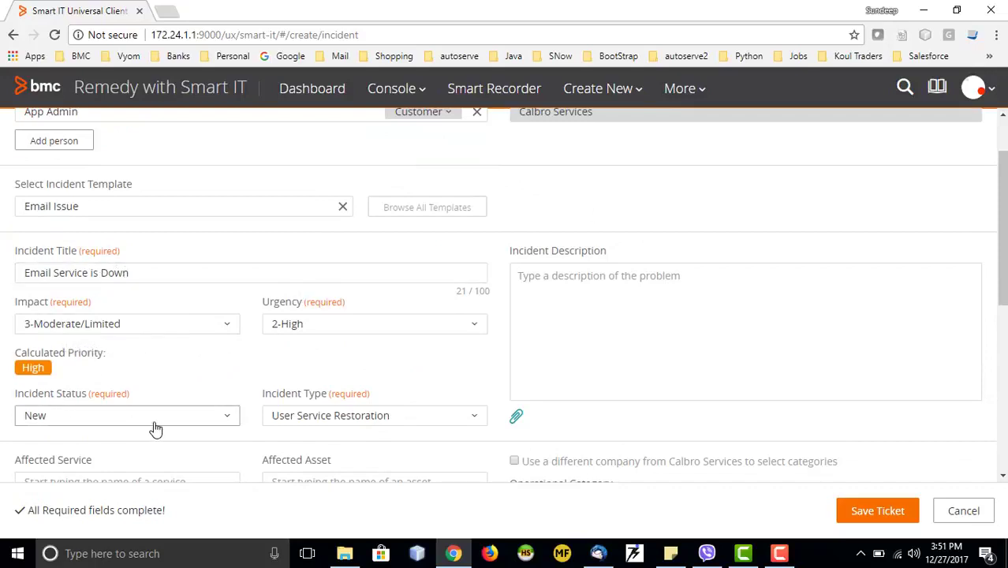
pyautogui.scroll(-1, 153, 427)
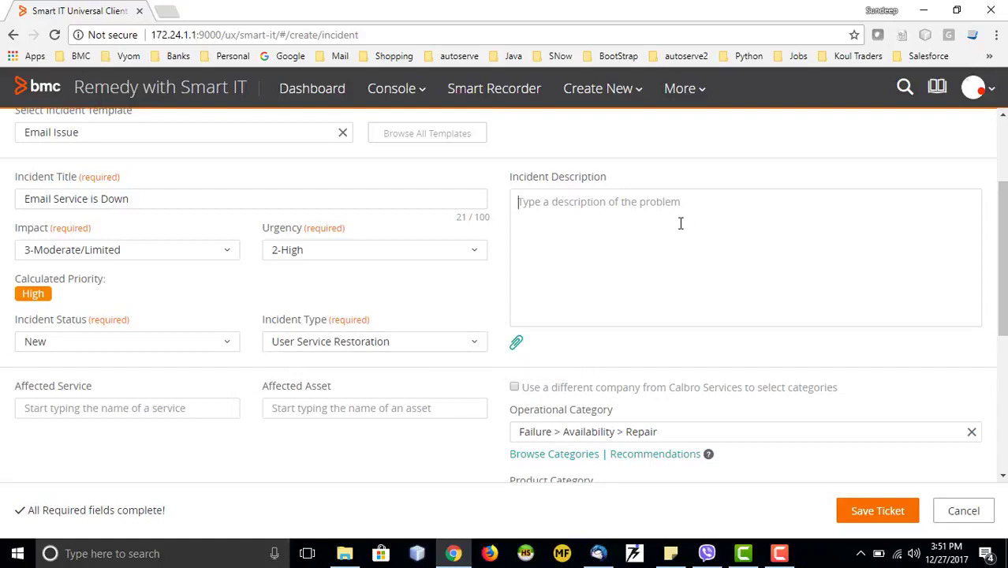
pyautogui.write('ema')
pyautogui.press('BackSpace')
pyautogui.press('BackSpace')
pyautogui.write('ema')
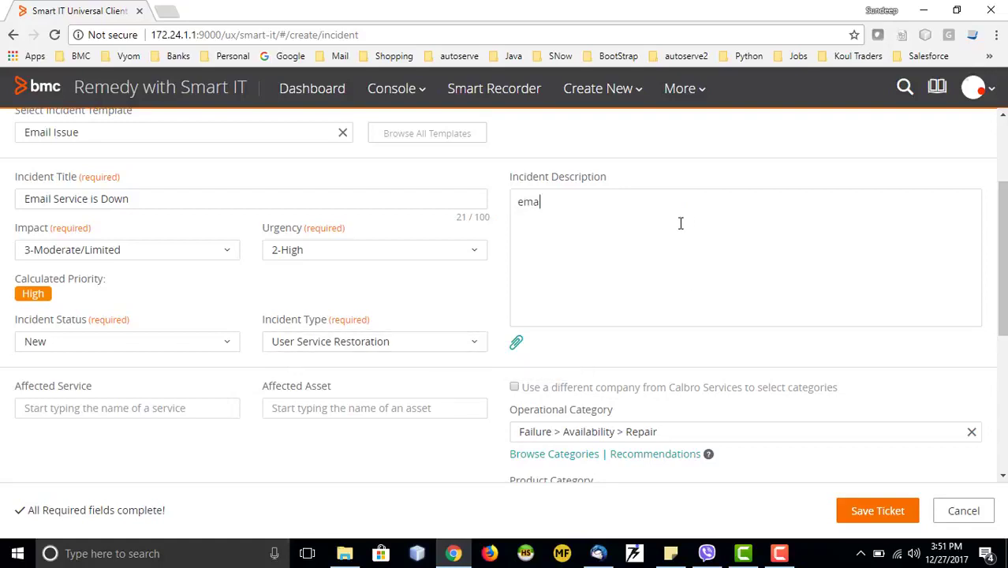
pyautogui.write('l')
pyautogui.press('BackSpace')
pyautogui.write('il service not working for xx')
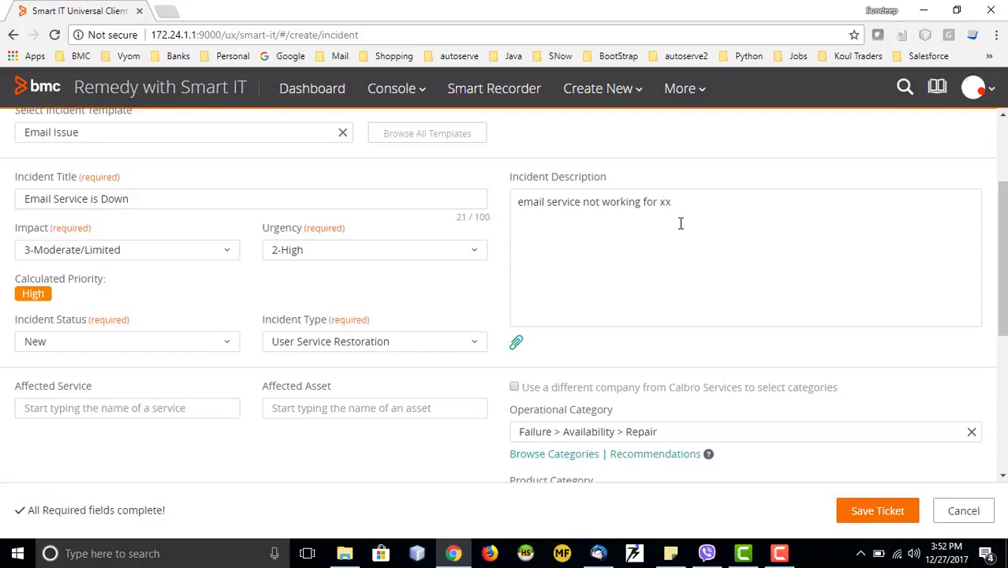
pyautogui.write('x customer at loca')
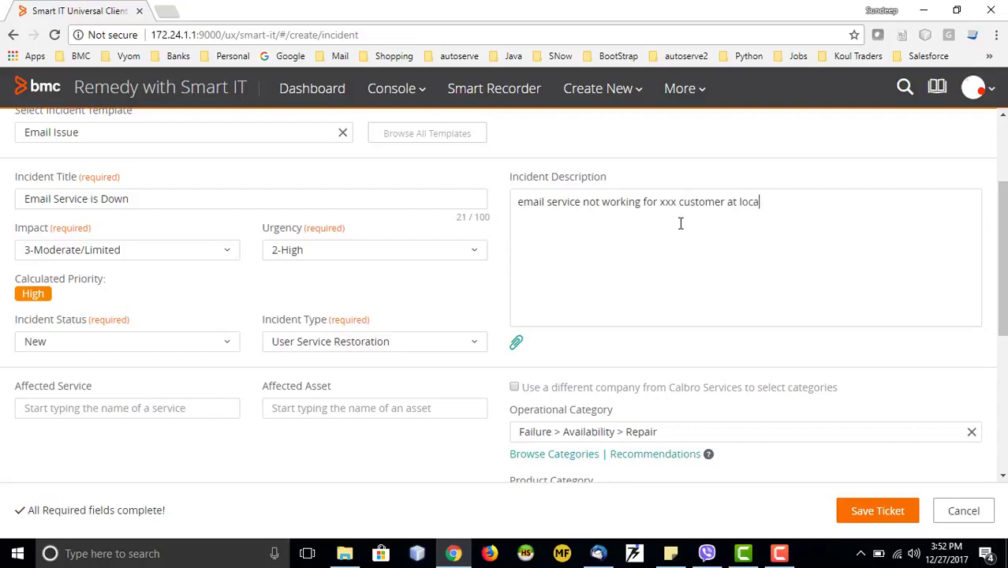
pyautogui.press('BackSpace')
pyautogui.press('BackSpace')
pyautogui.press('BackSpace')
pyautogui.write('ocation yyy')
# Browse the choices for the three Operational Category levels, keeping Failure, Availability and Repair.
pyautogui.scroll(-2, 744, 293)
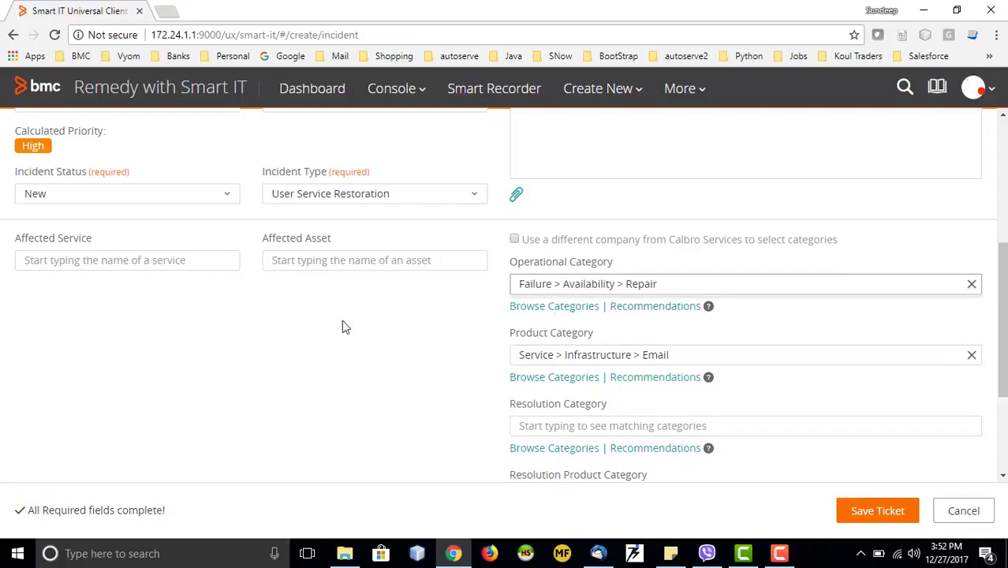
pyautogui.click(562, 308)
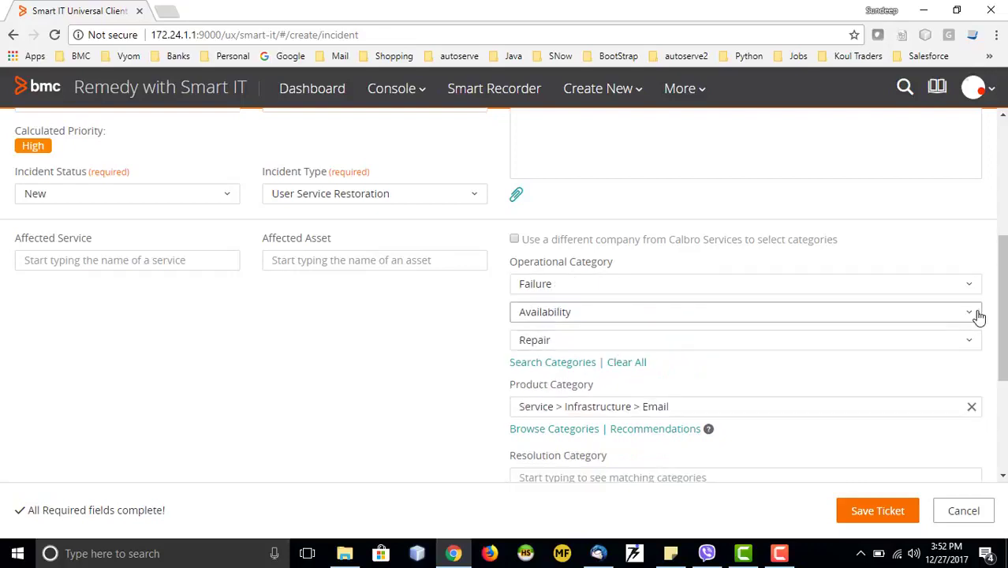
pyautogui.click(965, 287)
pyautogui.click(576, 338)
pyautogui.click(599, 315)
pyautogui.click(590, 343)
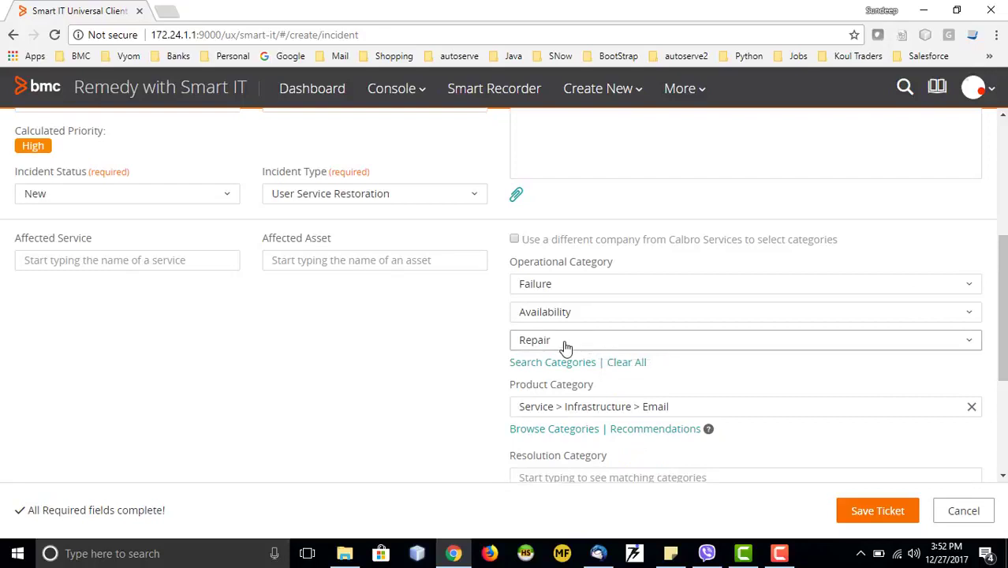
pyautogui.click(564, 346)
pyautogui.click(556, 434)
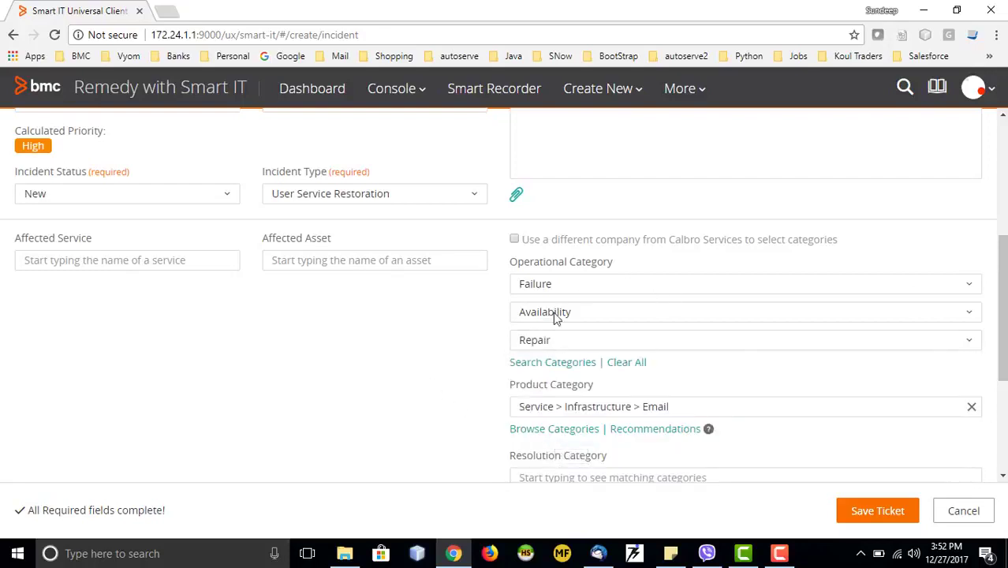
# Try a search for "fail" in the Resolution Category and clear the entry.
pyautogui.scroll(-1, 432, 335)
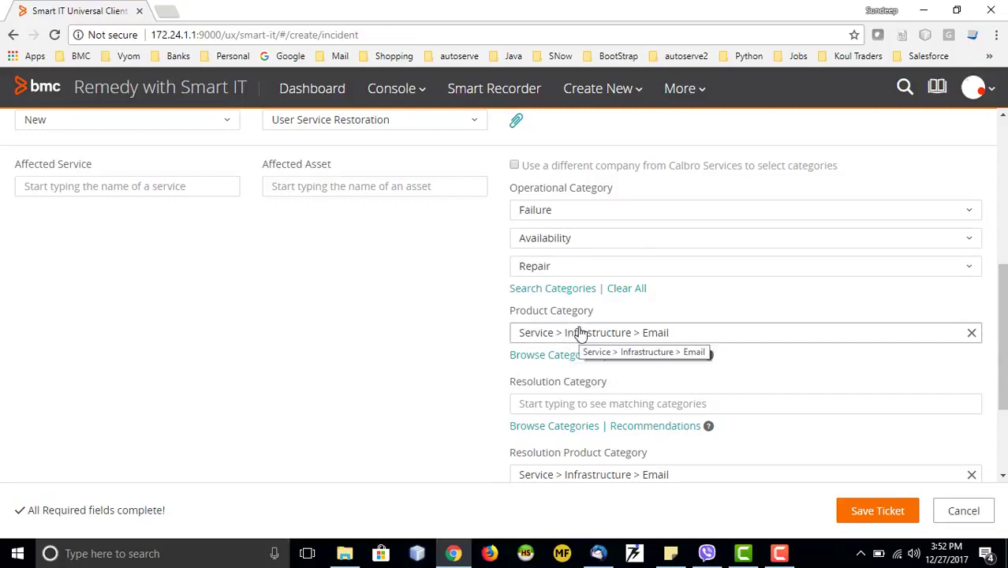
pyautogui.scroll(-1, 442, 339)
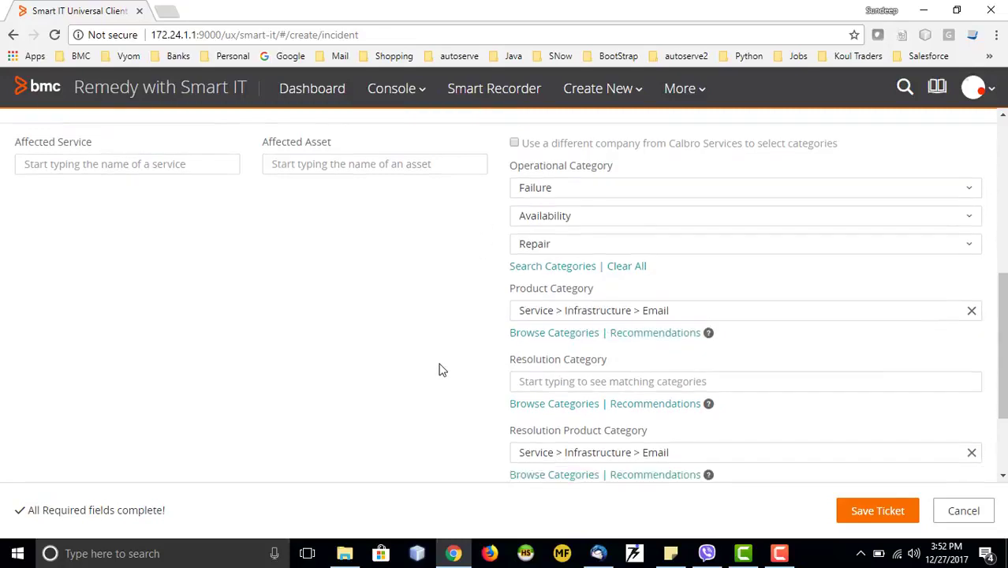
pyautogui.click(578, 335)
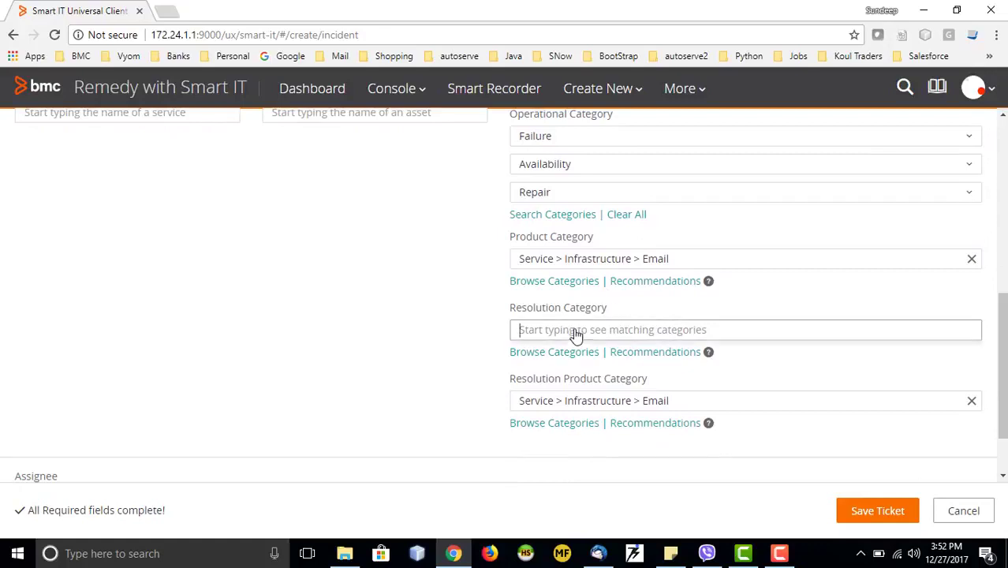
pyautogui.write('fail')
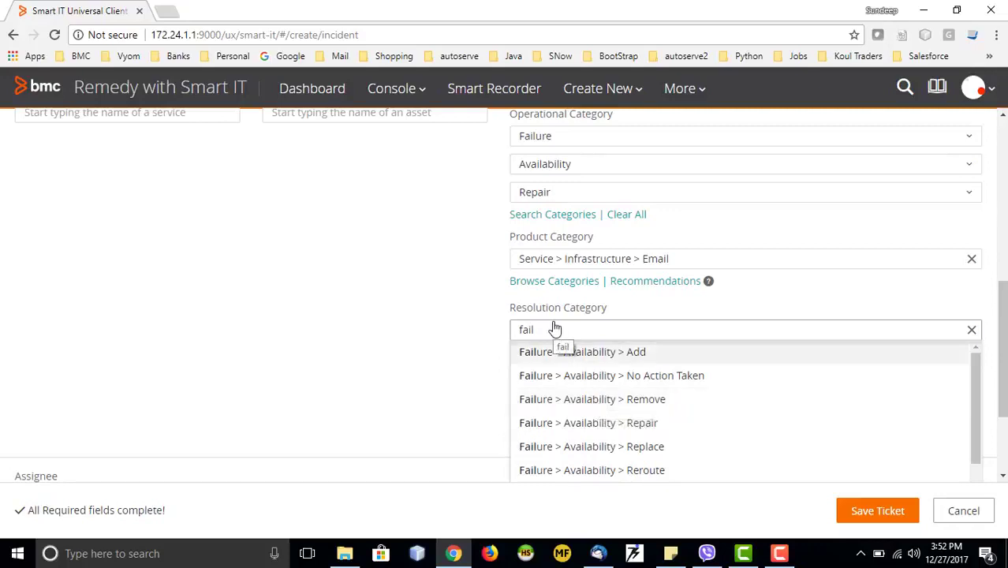
pyautogui.press('BackSpace')
pyautogui.press('BackSpace')
pyautogui.press('BackSpace')
pyautogui.press('BackSpace')
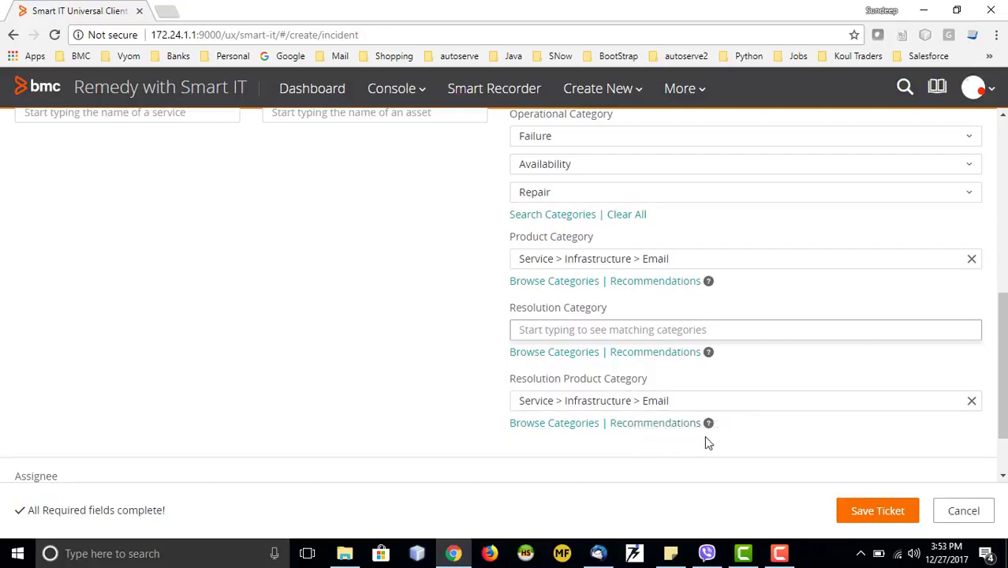
# Check the assignee section of the incident form and save the ticket.
pyautogui.scroll(-1, 534, 448)
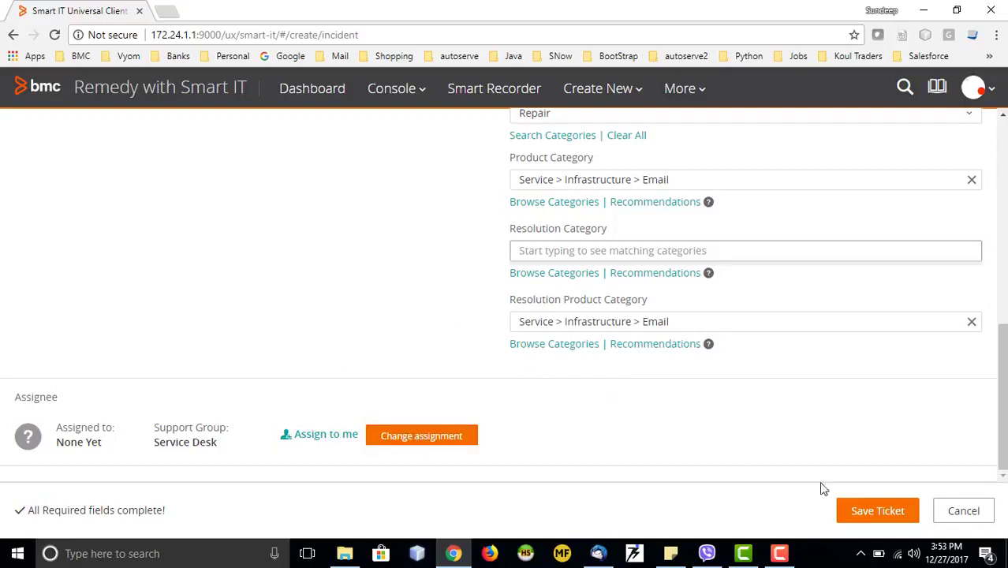
pyautogui.click(873, 513)
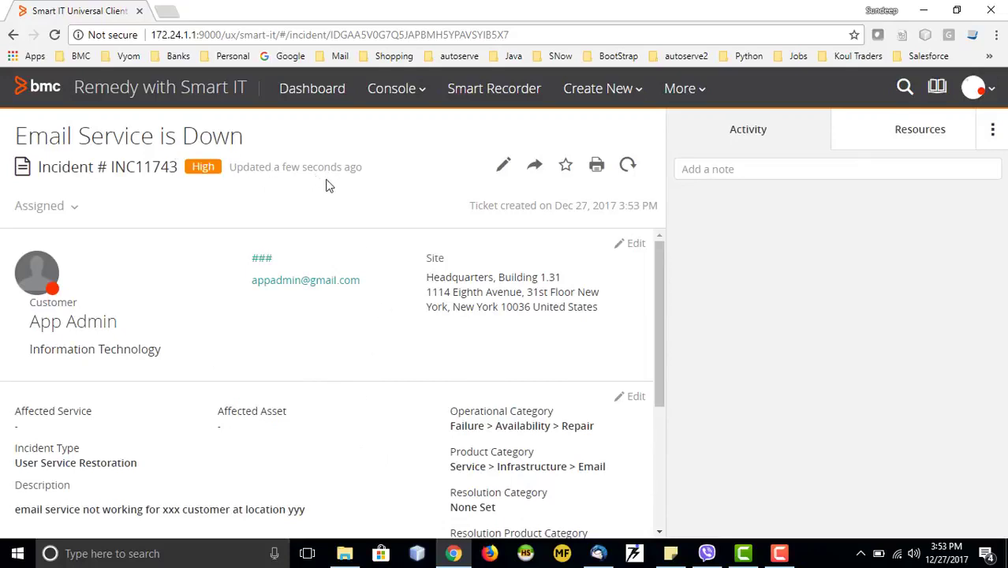
# Open the Ticket Console, remove the Work Order filter and check the selected ticket types in the filter options.
pyautogui.click(410, 93)
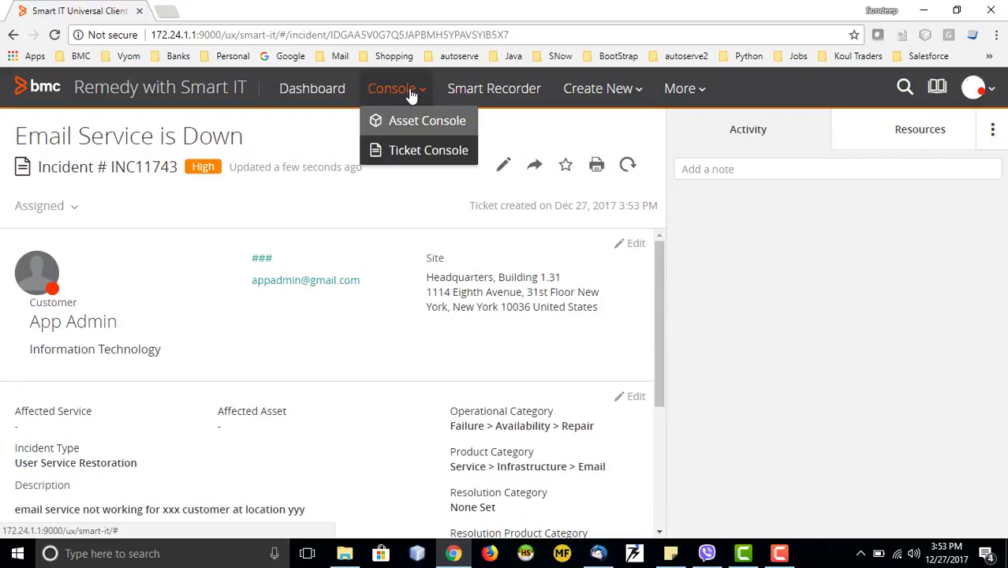
pyautogui.click(409, 151)
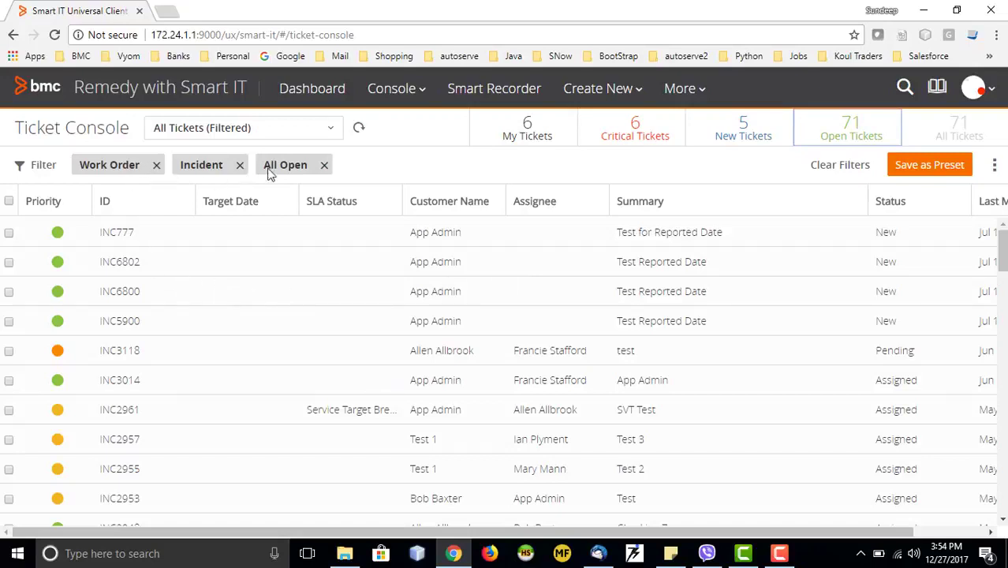
pyautogui.click(157, 166)
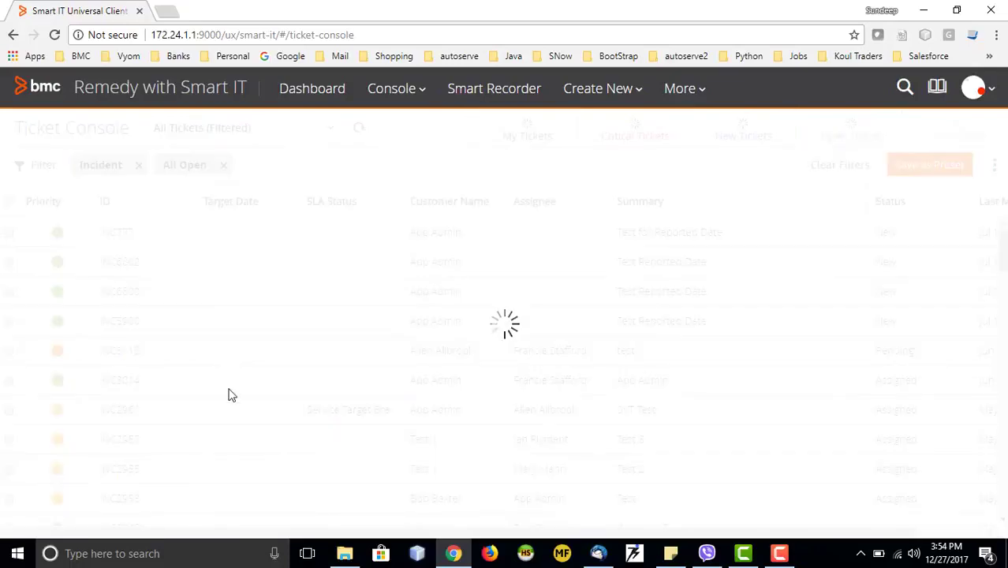
pyautogui.click(44, 167)
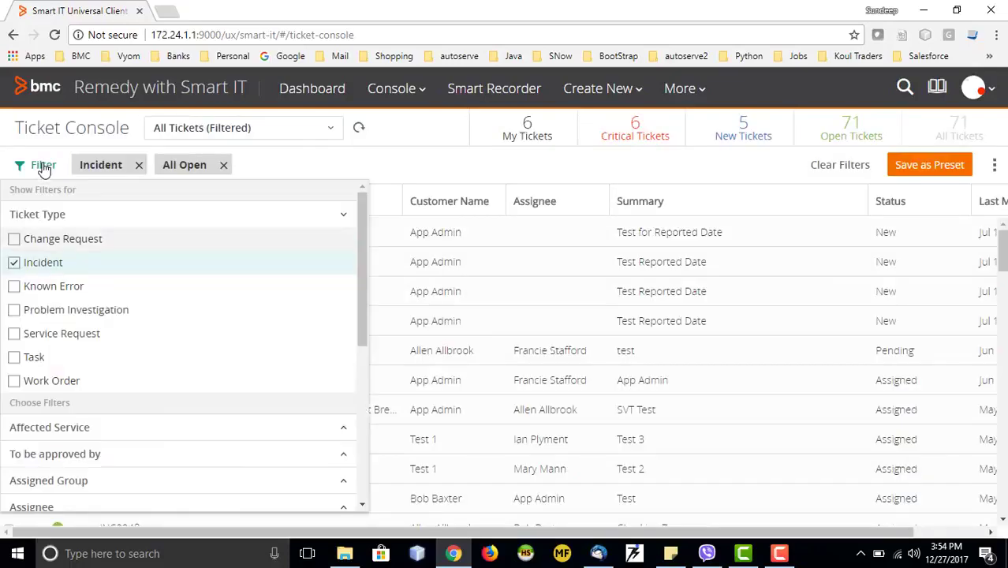
pyautogui.click(446, 177)
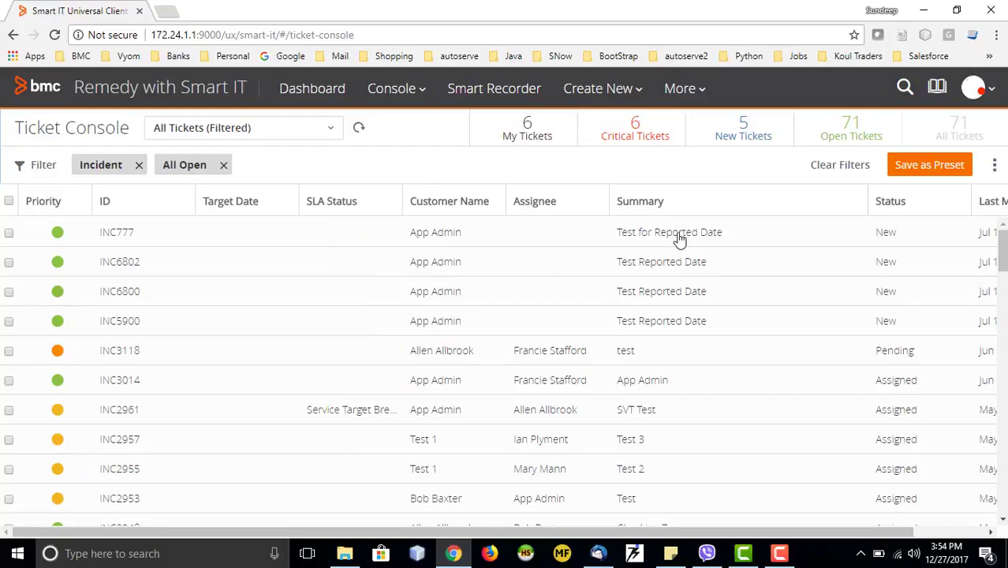
# Sort the filtered incident list by last modified date, newest first.
pyautogui.scroll(-4, 681, 312)
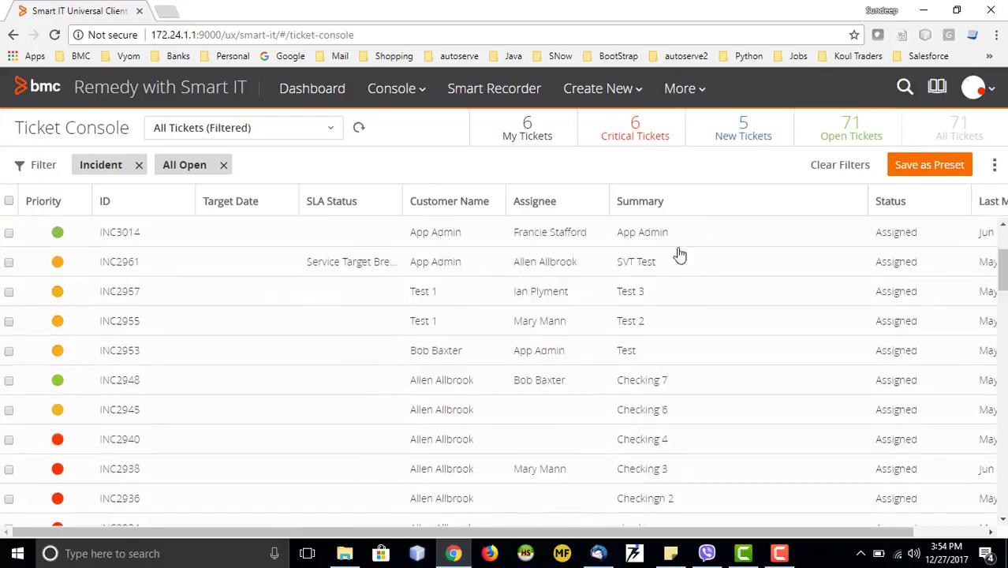
pyautogui.scroll(3, 678, 252)
pyautogui.click(994, 202)
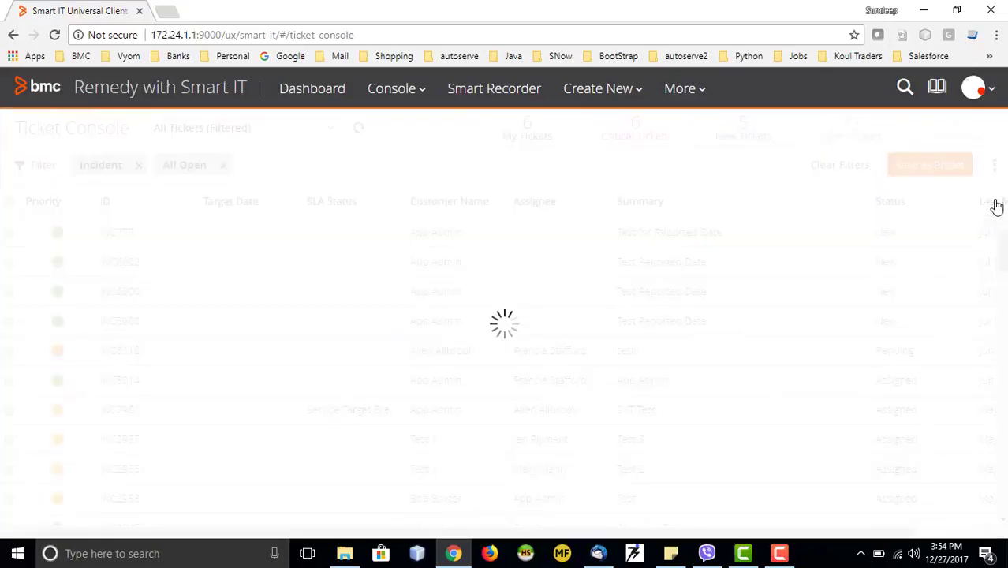
pyautogui.click(996, 204)
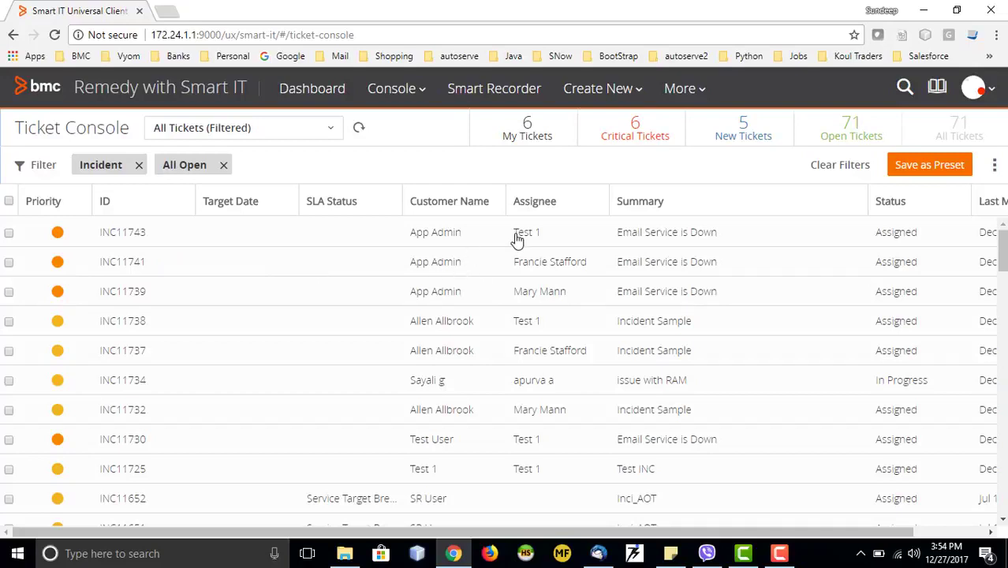
# Open the newest "Email Service is Down" incident and review its customer, category, assignment and task details.
pyautogui.click(641, 238)
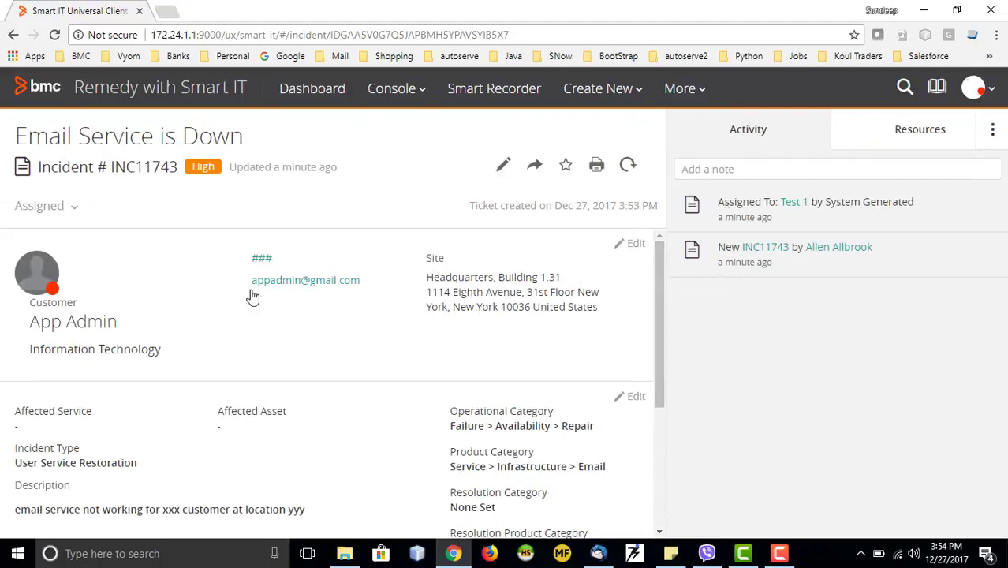
pyautogui.scroll(-1, 213, 331)
pyautogui.scroll(1, 157, 331)
pyautogui.scroll(-3, 230, 299)
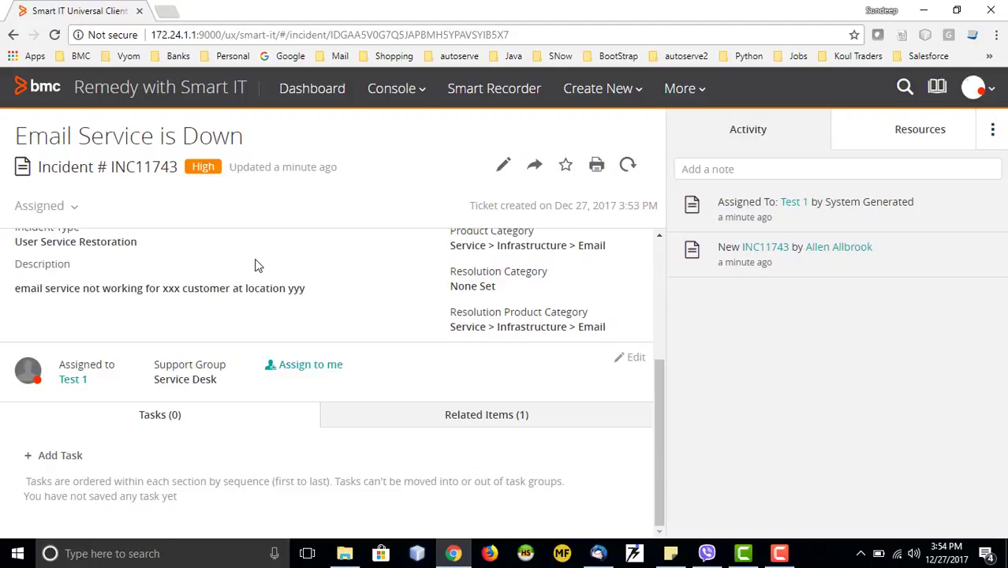
pyautogui.scroll(2, 418, 239)
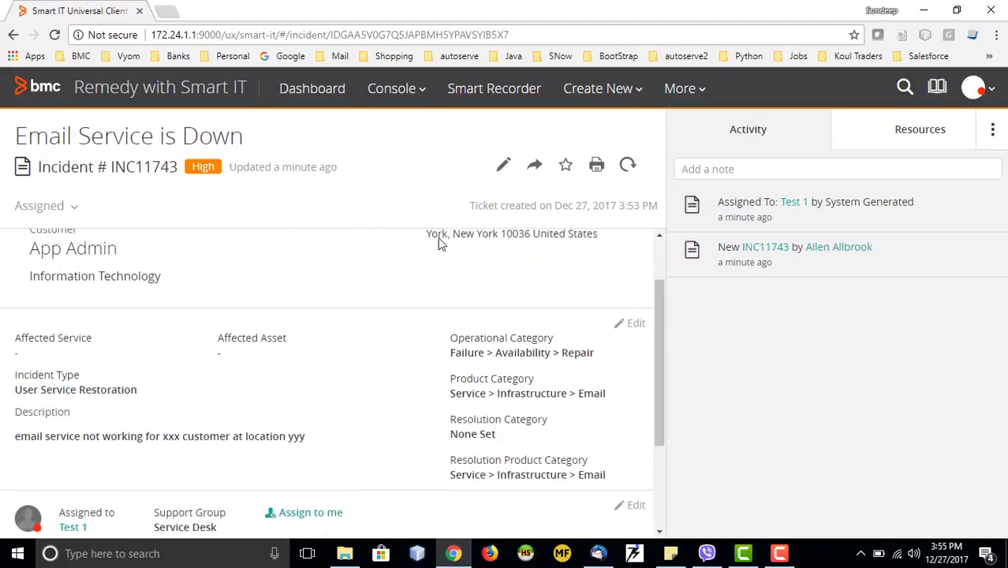
pyautogui.scroll(1, 387, 322)
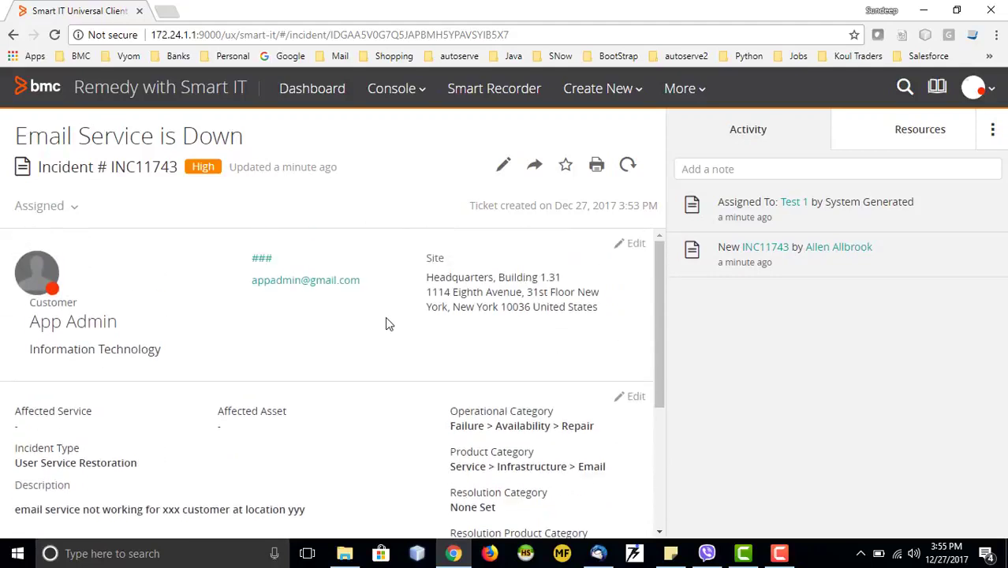
# Post the note "checked the email server" to the incident's activity feed.
pyautogui.click(737, 169)
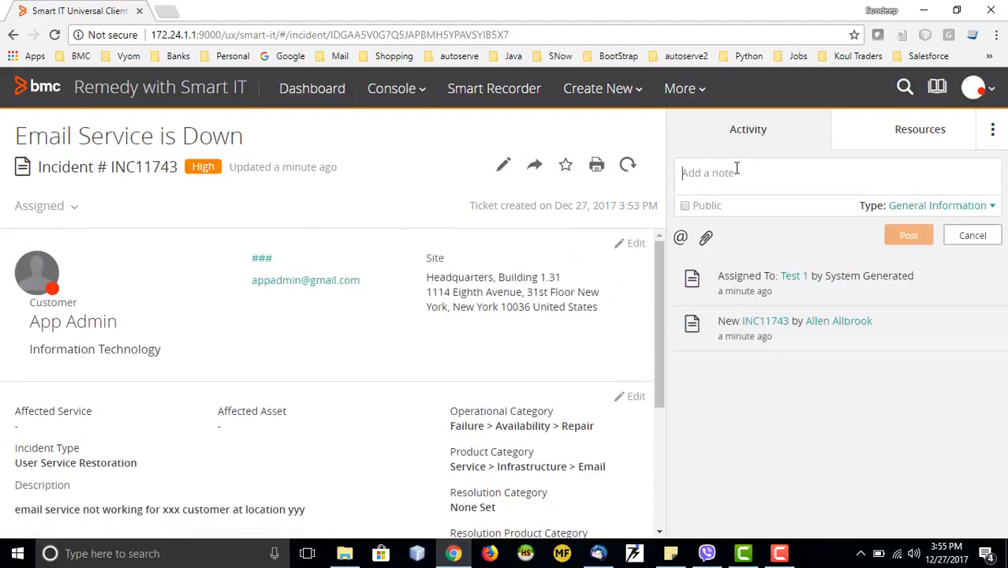
pyautogui.write('che')
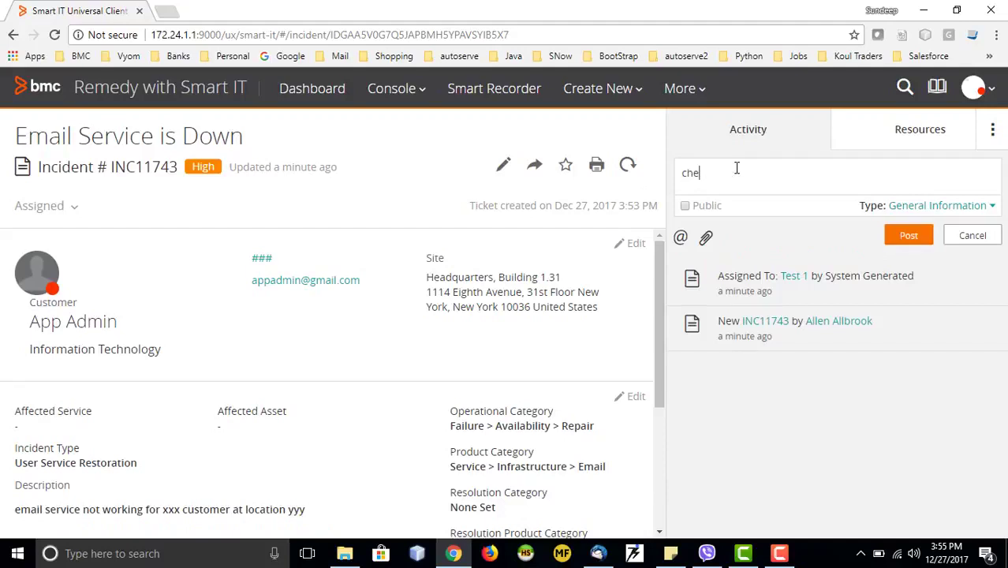
pyautogui.write('cked the email server')
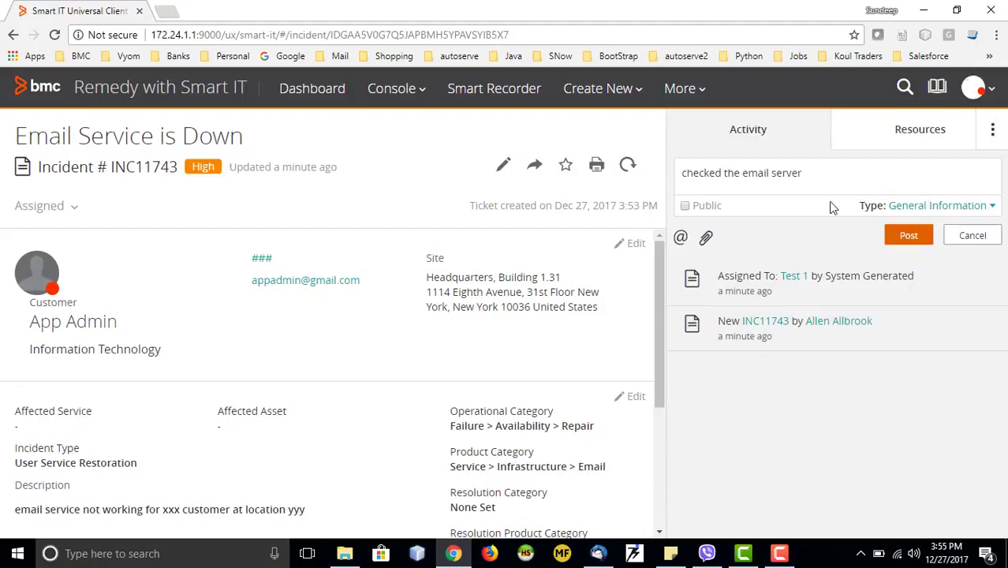
pyautogui.click(907, 238)
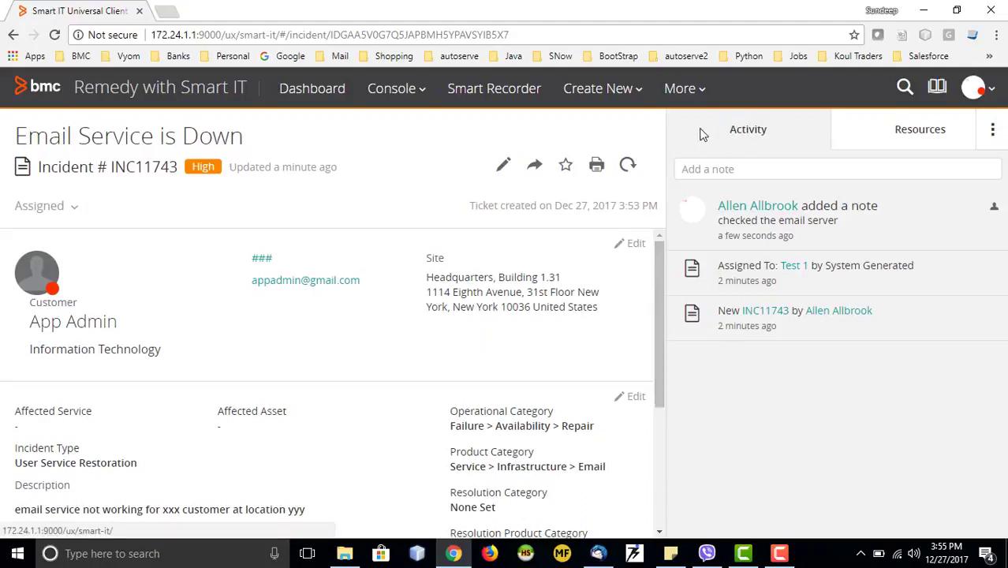
# Add a task from scratch to the incident with "test" as both title and description, and save it.
pyautogui.scroll(-3, 407, 296)
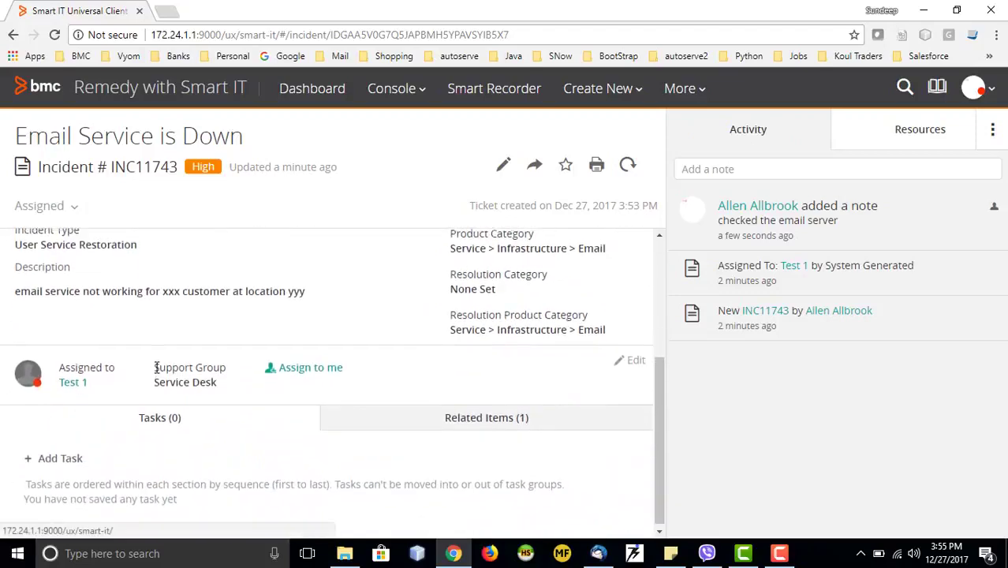
pyautogui.scroll(2, 155, 366)
pyautogui.scroll(-2, 155, 366)
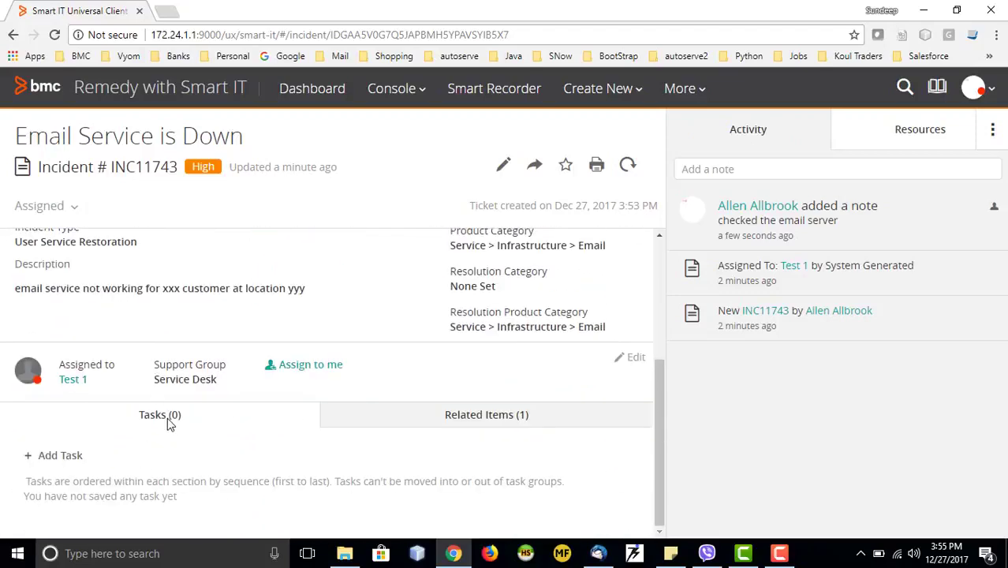
pyautogui.click(49, 456)
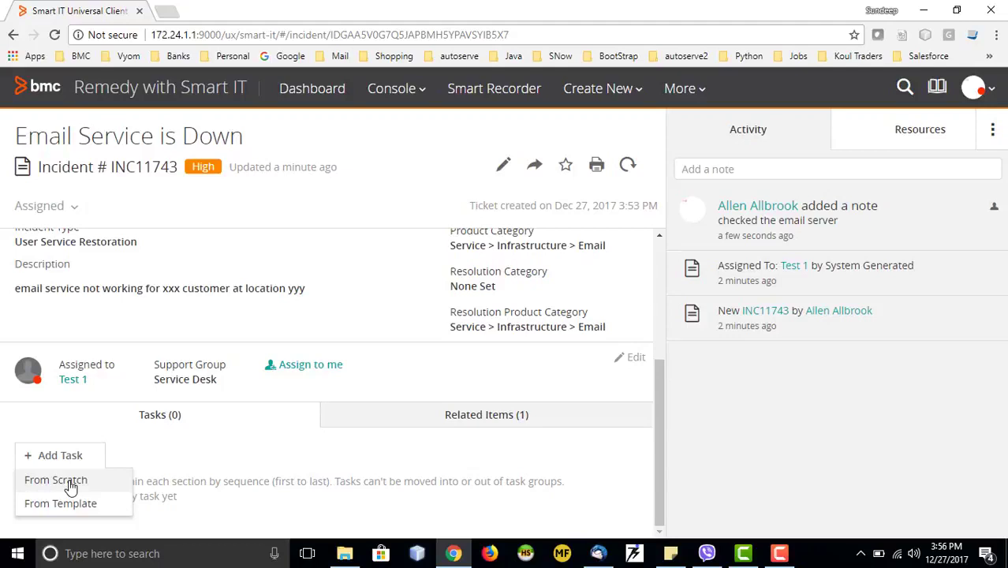
pyautogui.click(71, 483)
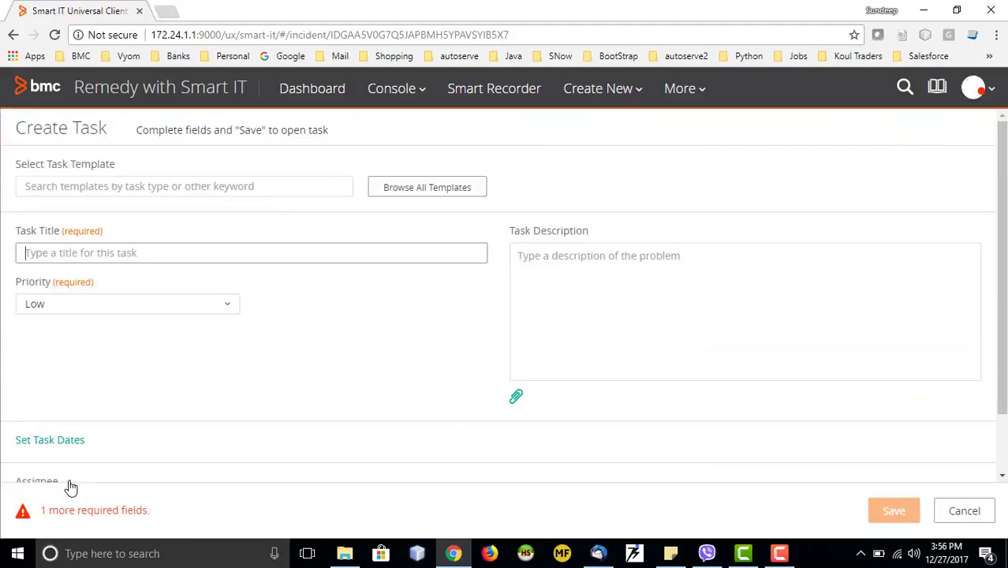
pyautogui.click(213, 187)
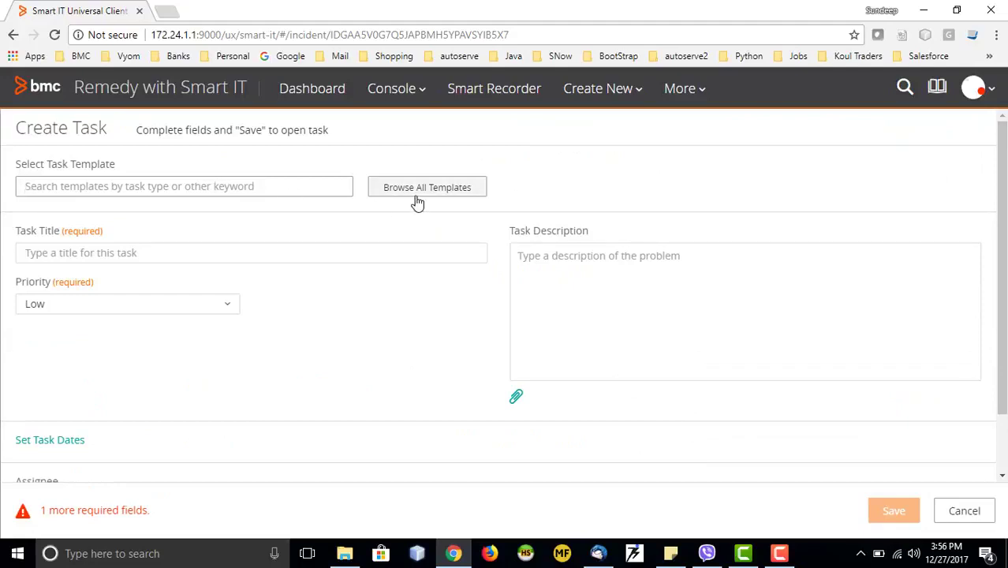
pyautogui.click(149, 253)
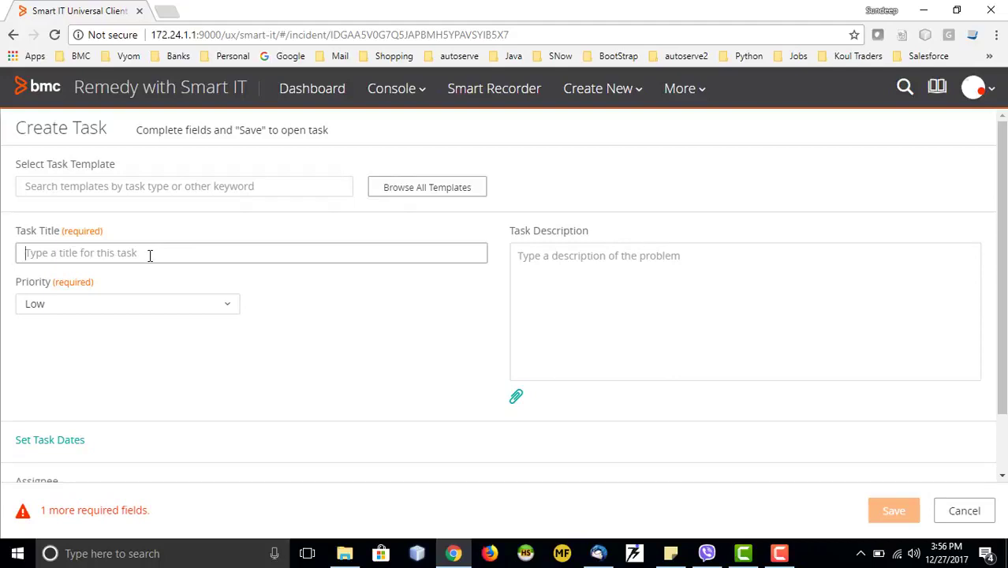
pyautogui.write('test')
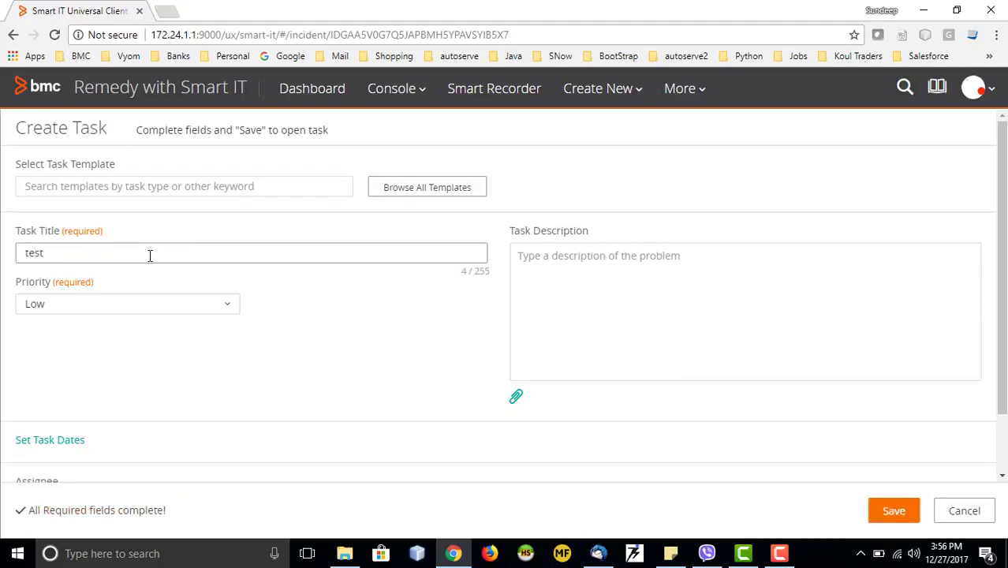
pyautogui.click(523, 303)
pyautogui.write('test')
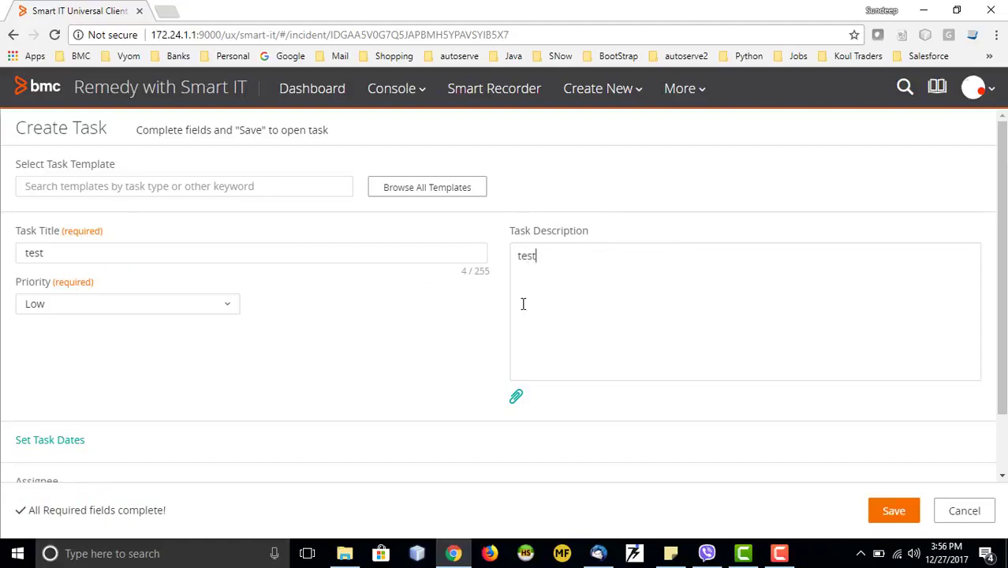
pyautogui.scroll(-2, 684, 407)
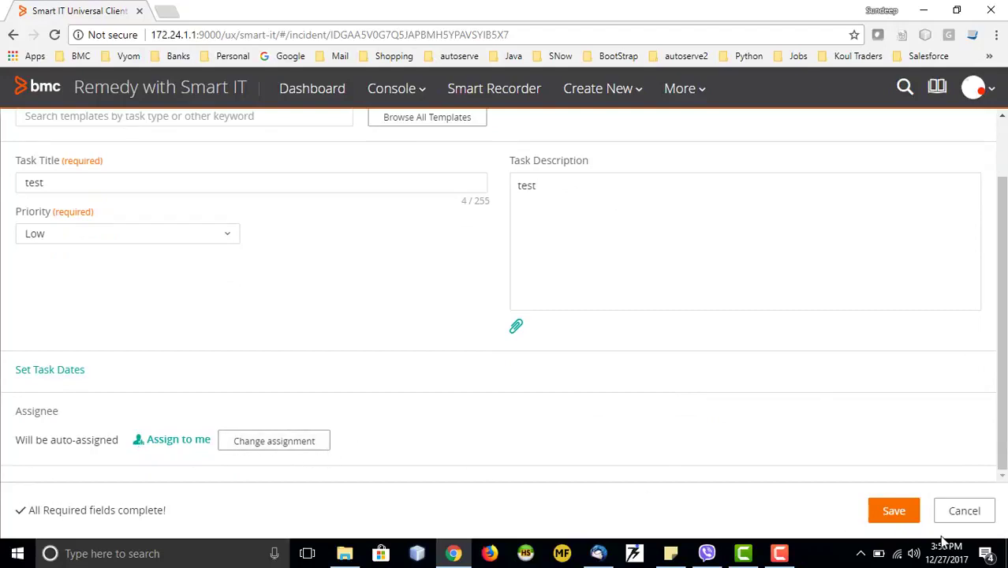
pyautogui.click(892, 513)
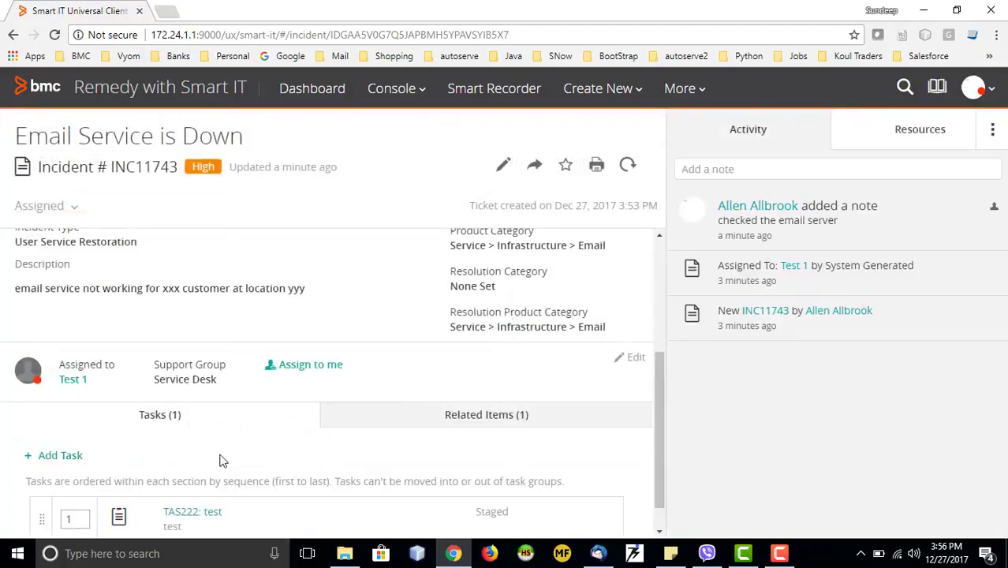
# Review the incident's task list and its related items.
pyautogui.scroll(-1, 221, 460)
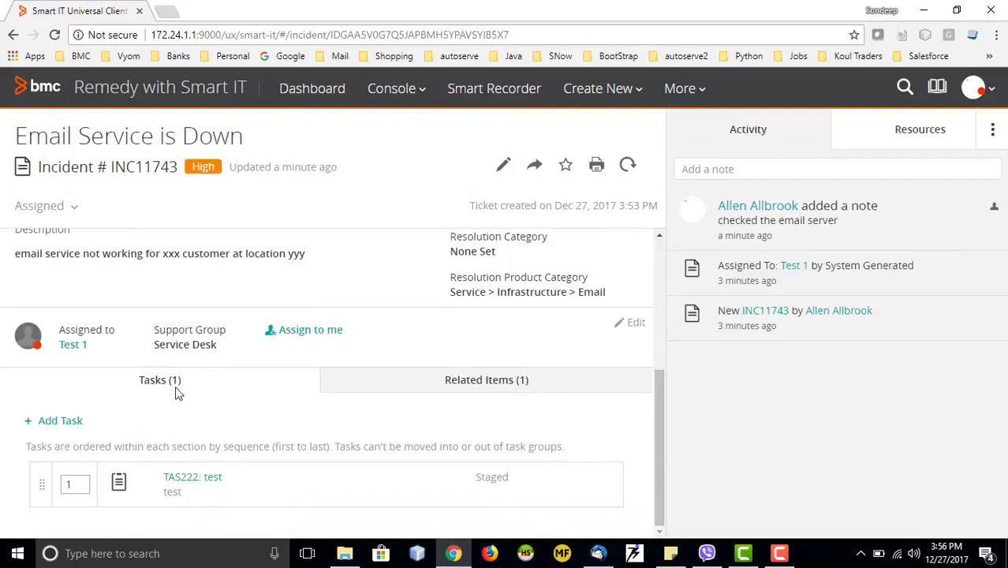
pyautogui.click(463, 388)
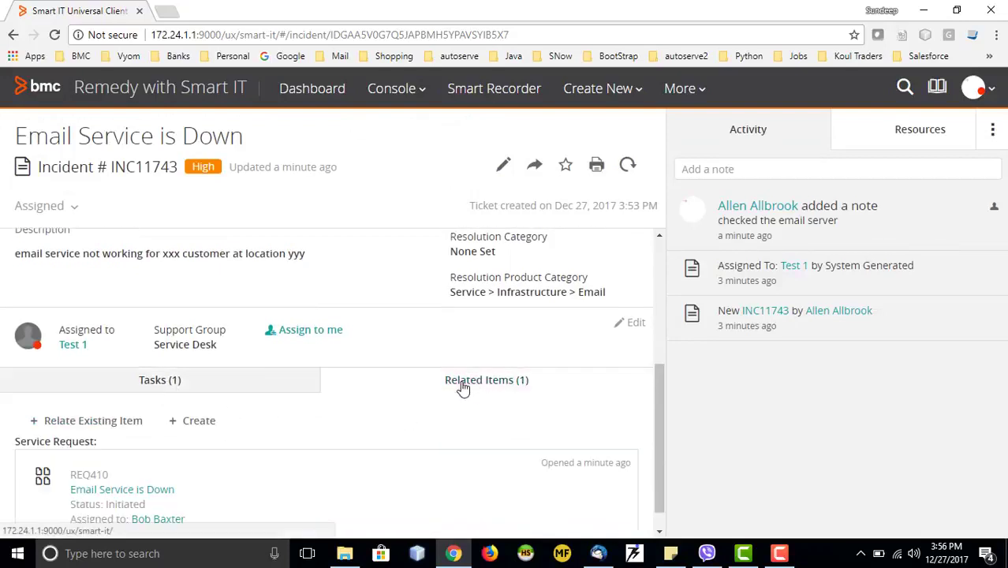
pyautogui.scroll(-1, 244, 444)
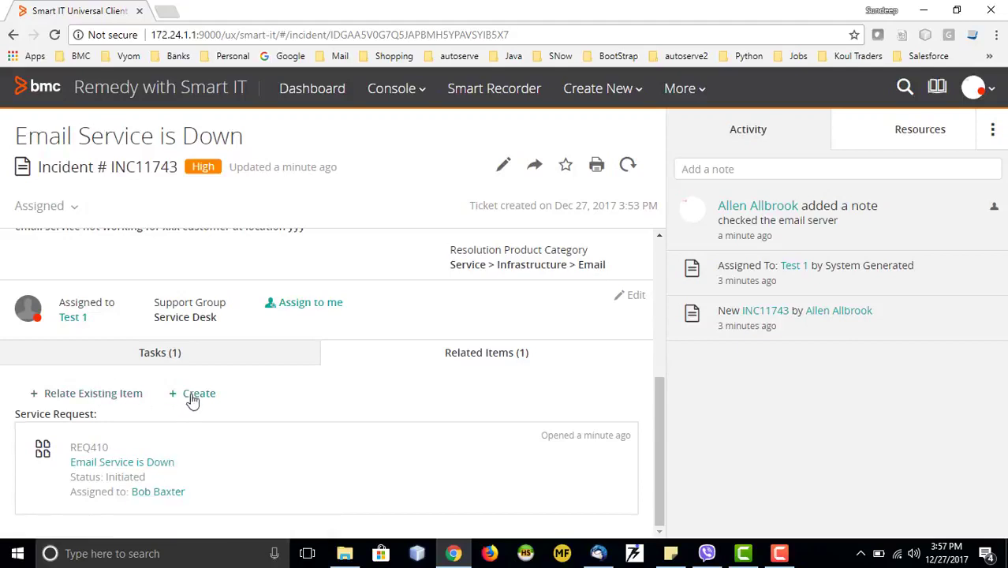
# Start relating an existing item to the incident, searching item type Incident for "email".
pyautogui.click(100, 401)
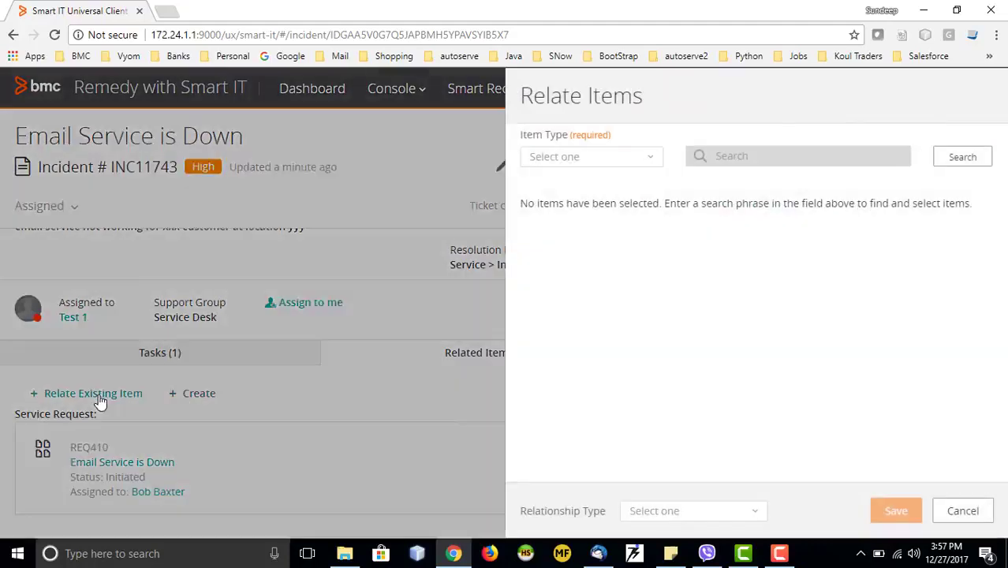
pyautogui.click(645, 164)
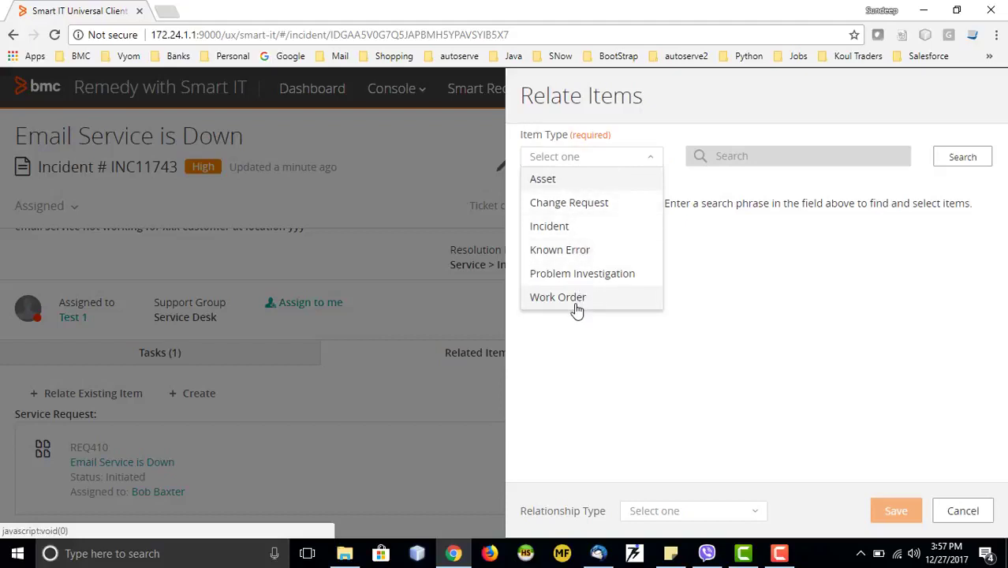
pyautogui.click(568, 228)
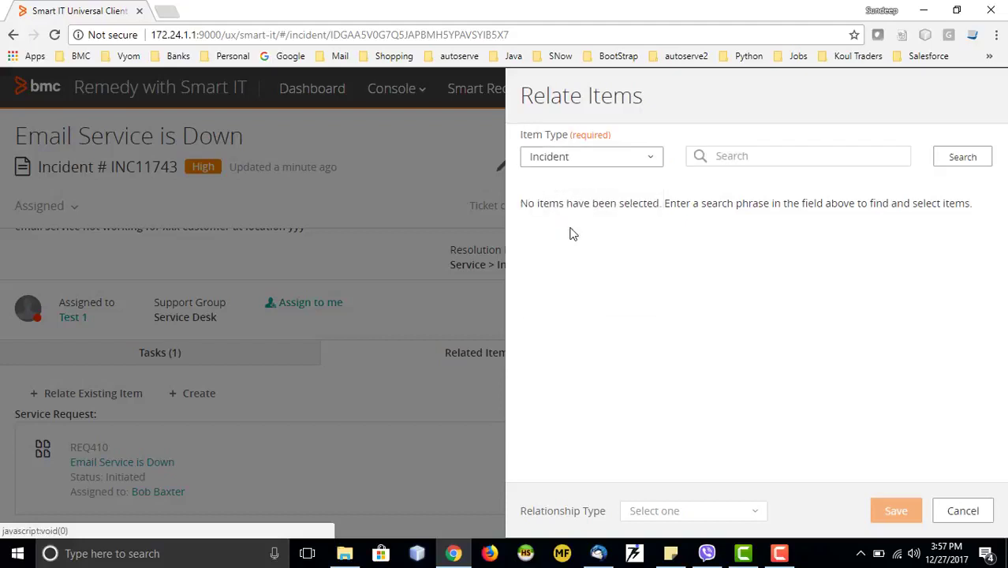
pyautogui.click(816, 160)
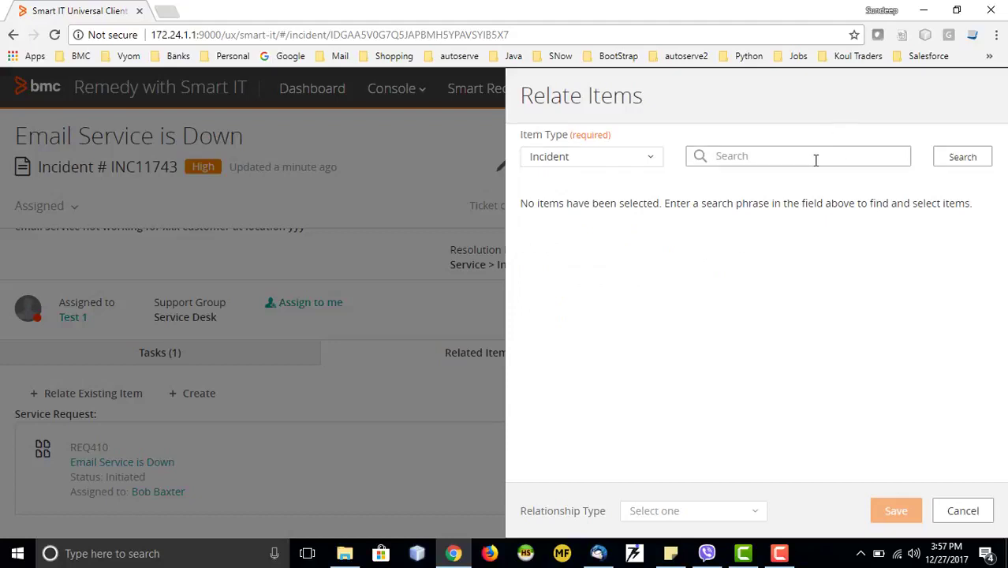
pyautogui.write('email')
pyautogui.click(962, 162)
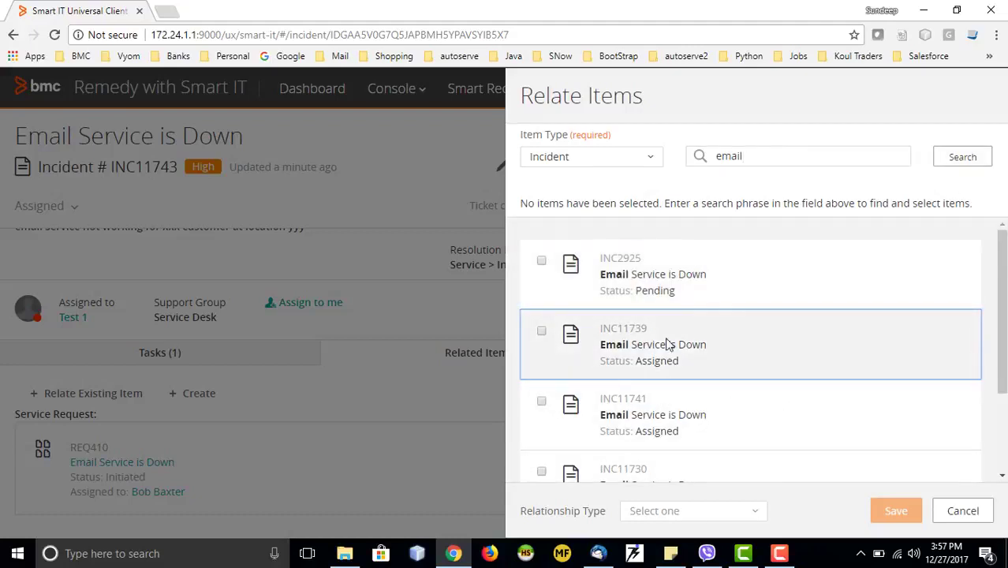
# Choose the first found incident with relationship type "Duplicate of", and cancel the relation, discarding the unsaved data.
pyautogui.click(542, 263)
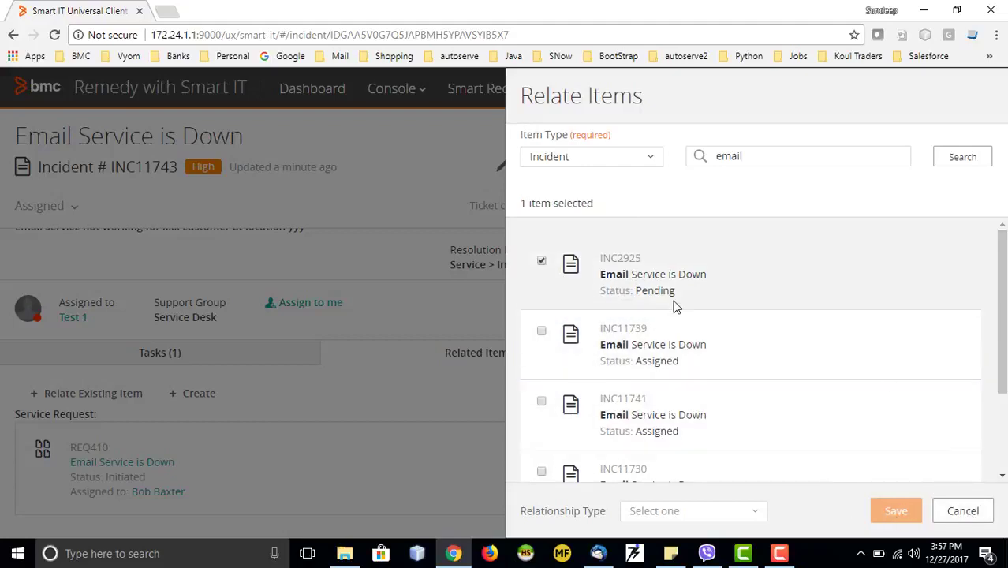
pyautogui.click(739, 523)
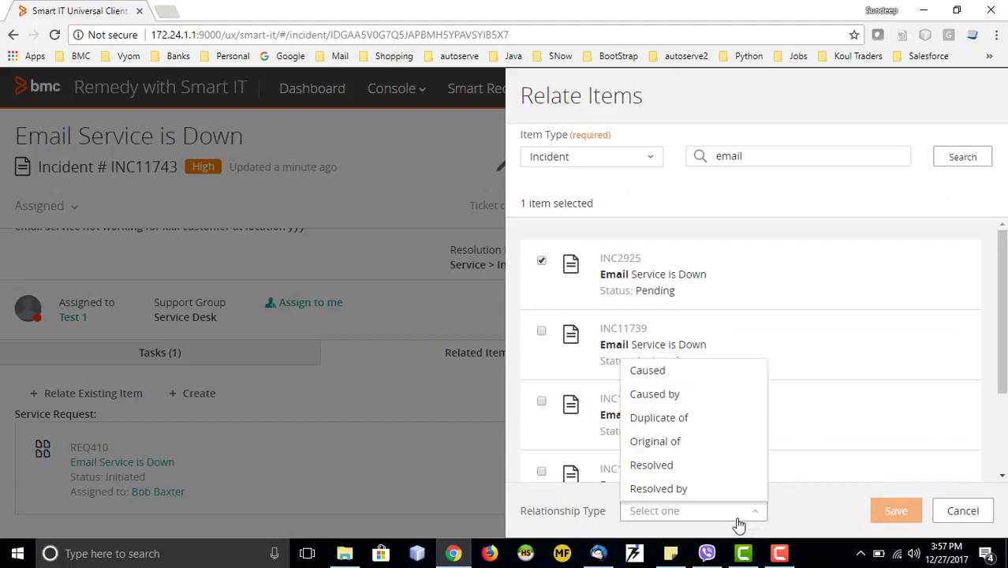
pyautogui.click(670, 425)
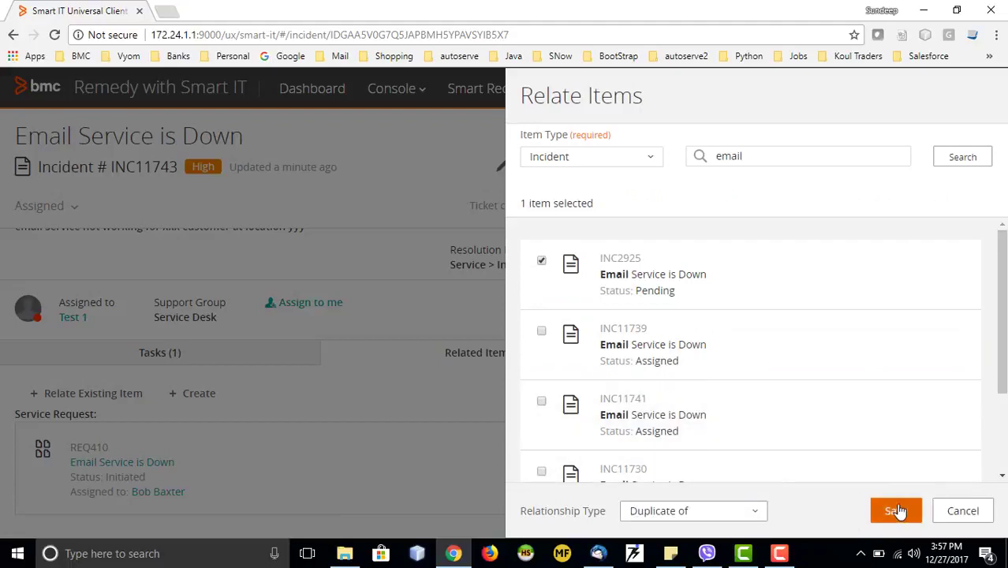
pyautogui.click(965, 513)
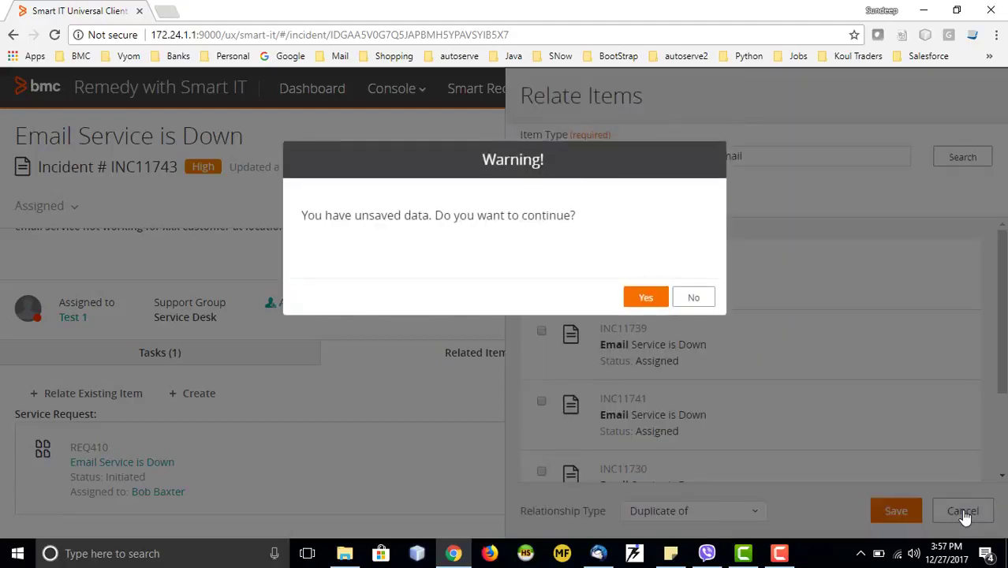
pyautogui.click(645, 296)
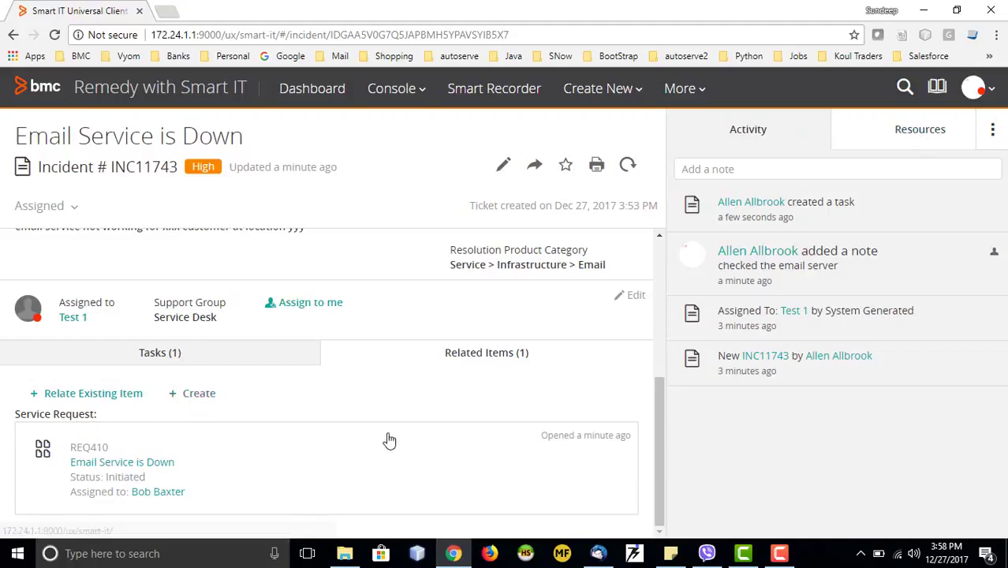
# Examine the incident's resources: outages, recommended knowledge and recommended tickets.
pyautogui.click(924, 132)
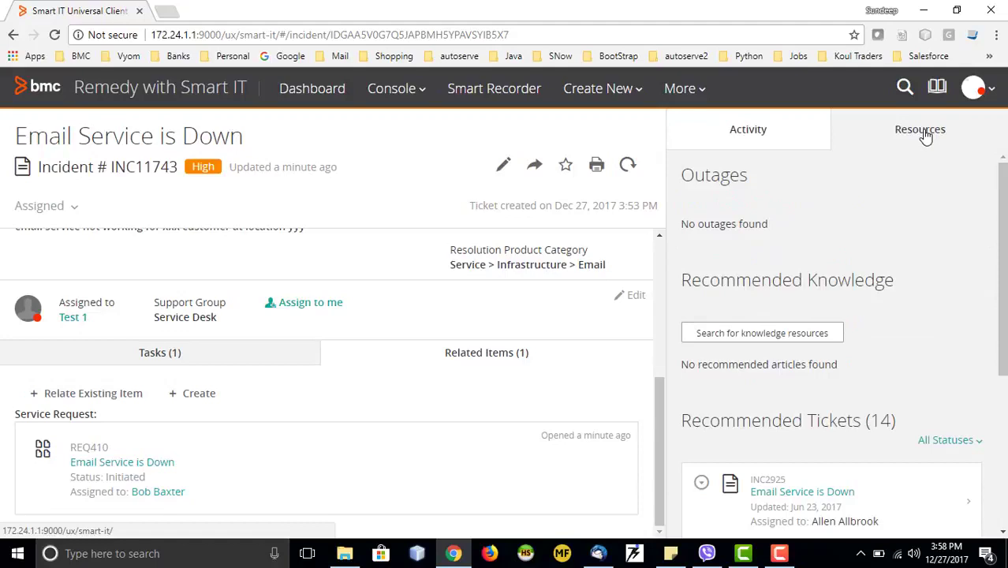
pyautogui.scroll(-2, 855, 221)
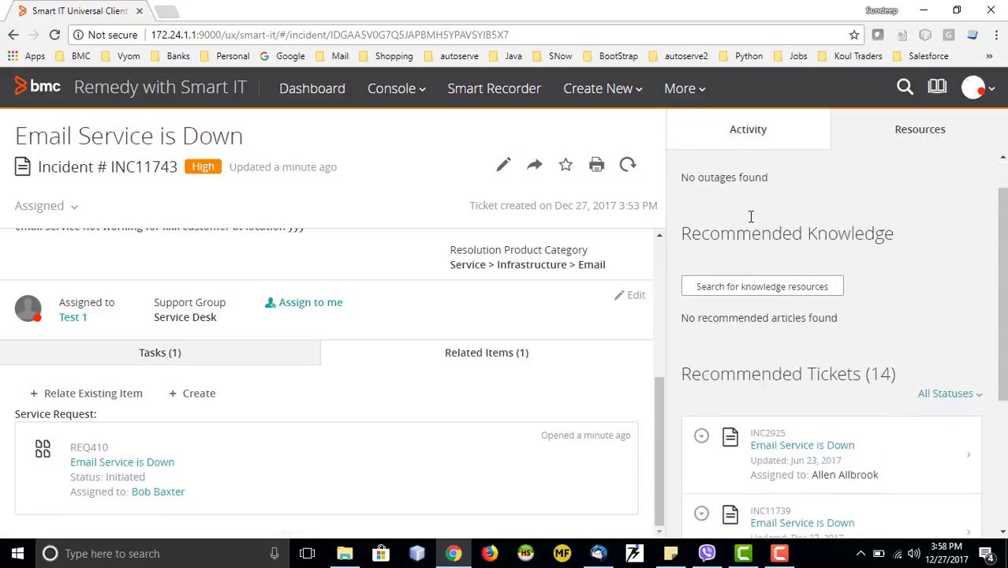
pyautogui.scroll(2, 751, 216)
pyautogui.scroll(-3, 817, 285)
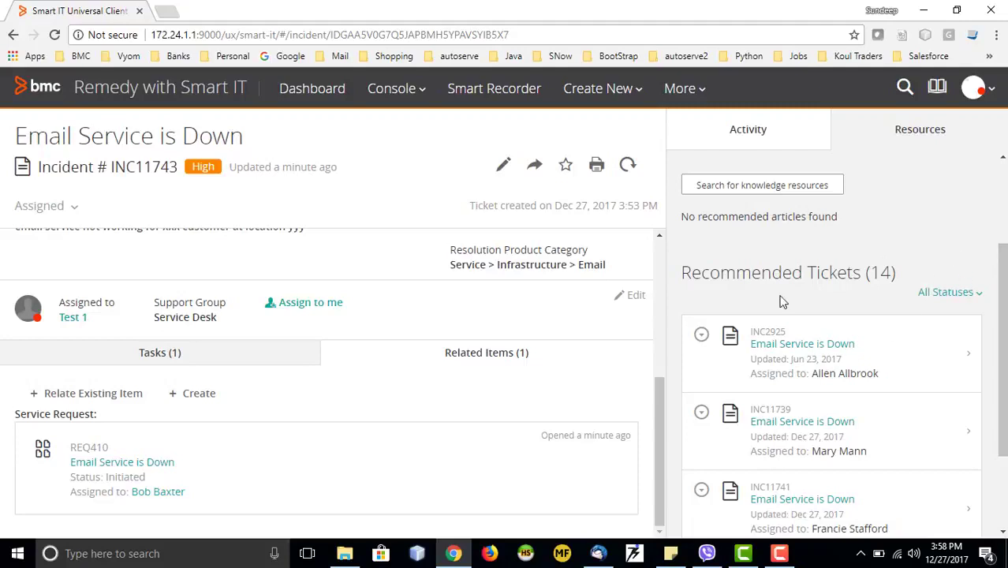
pyautogui.scroll(3, 788, 272)
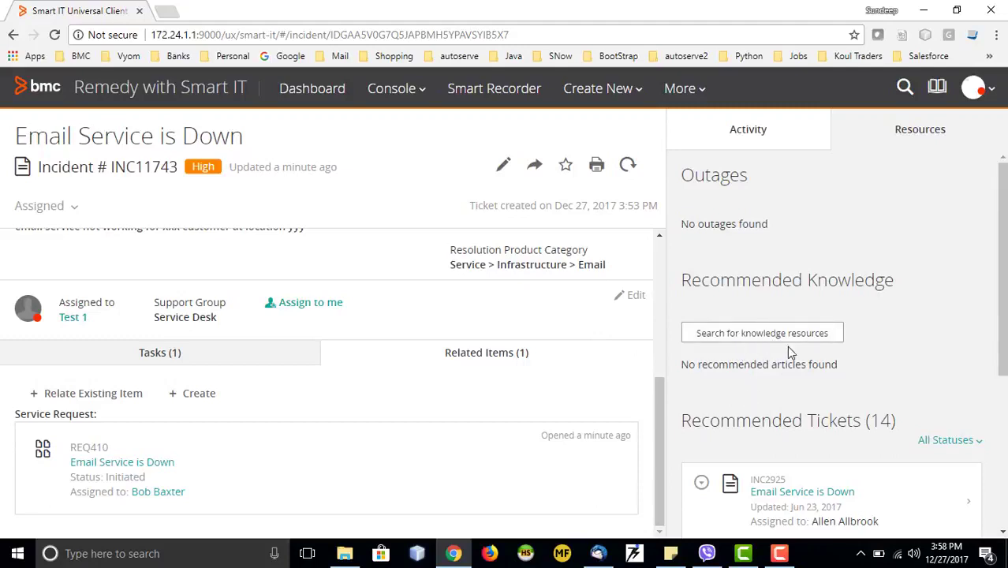
pyautogui.scroll(-2, 787, 345)
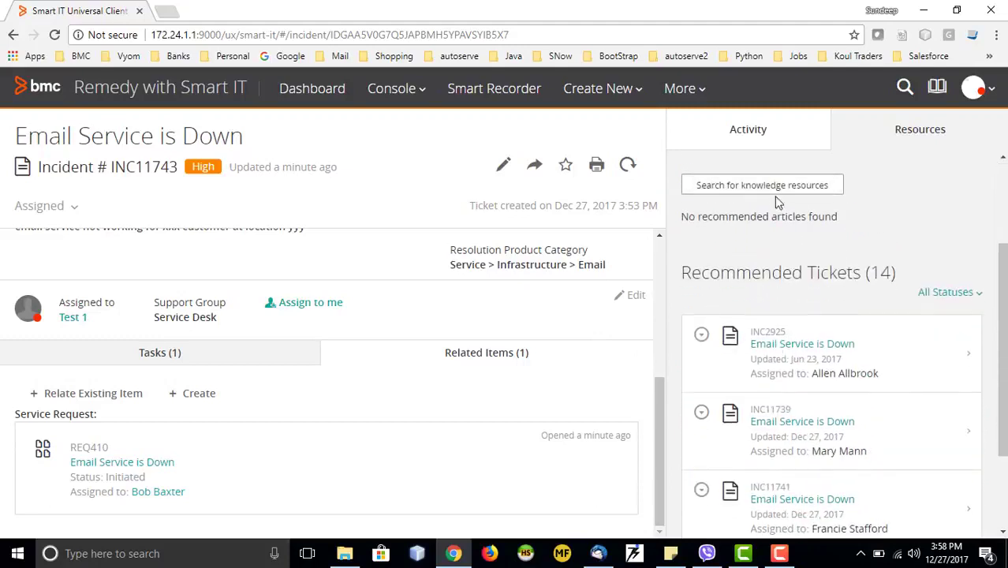
pyautogui.scroll(-2, 815, 311)
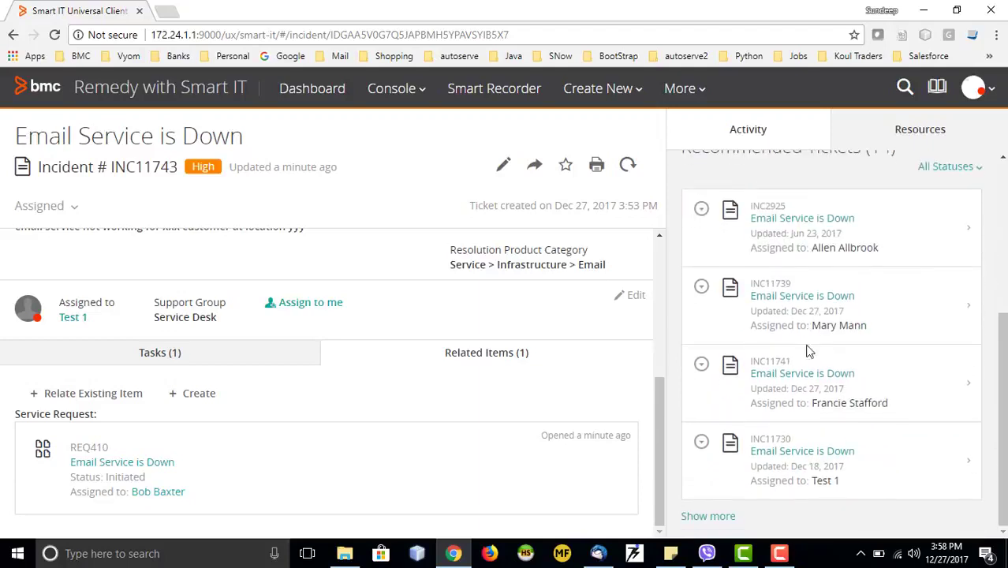
pyautogui.scroll(4, 790, 362)
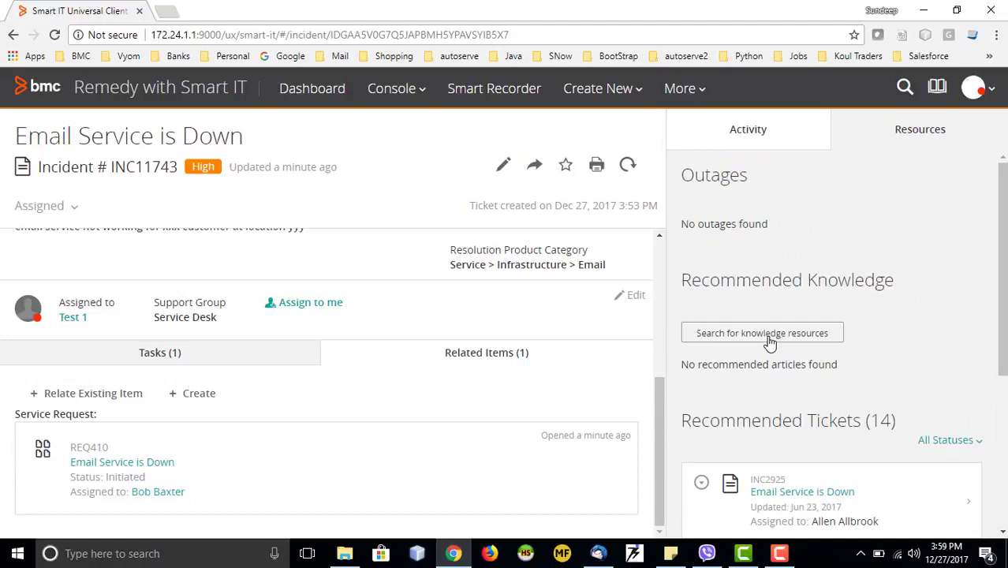
pyautogui.scroll(-1, 797, 374)
pyautogui.scroll(-3, 783, 369)
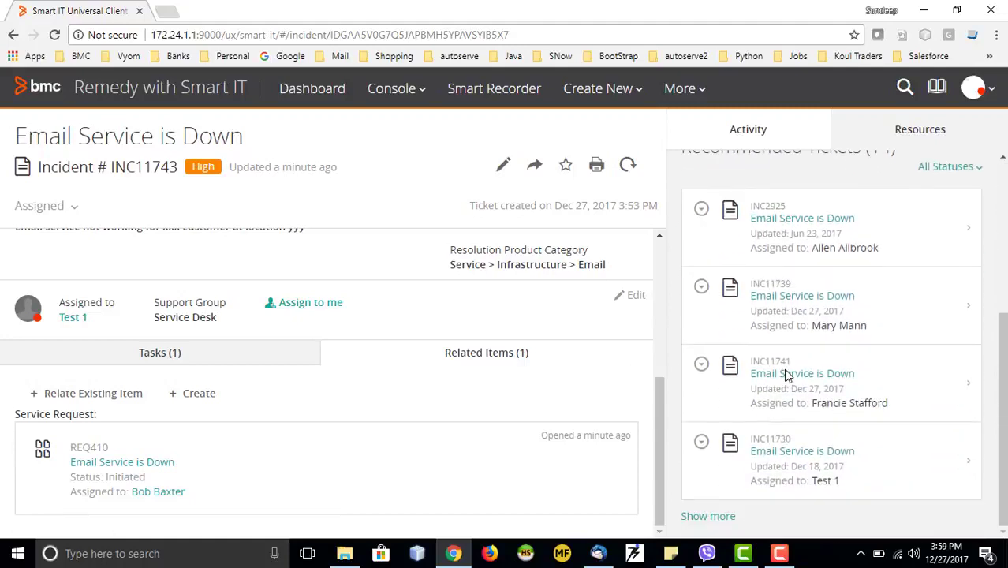
pyautogui.scroll(3, 446, 360)
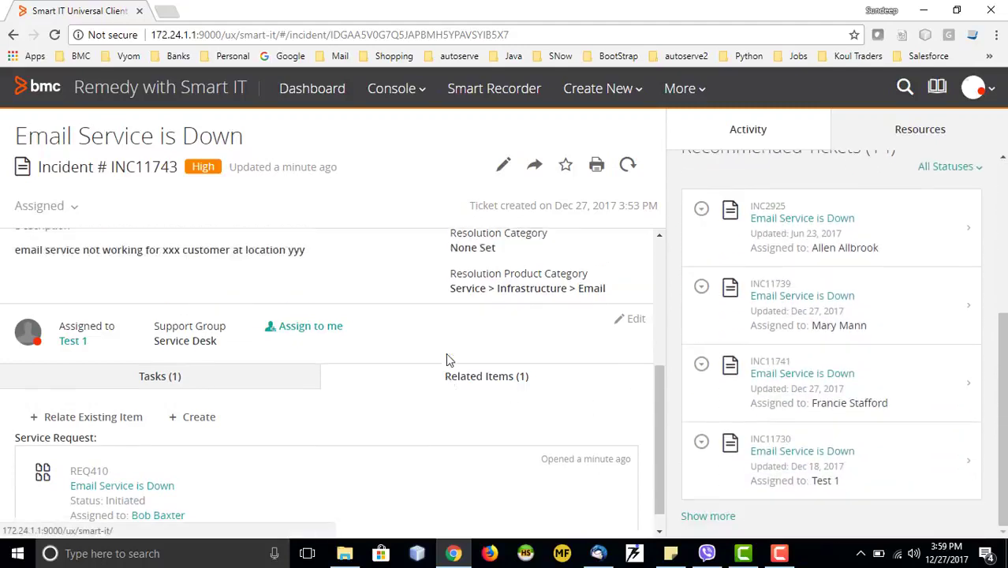
# Expand the recommended tickets list and look through the additional tickets.
pyautogui.click(709, 517)
pyautogui.scroll(-3, 785, 410)
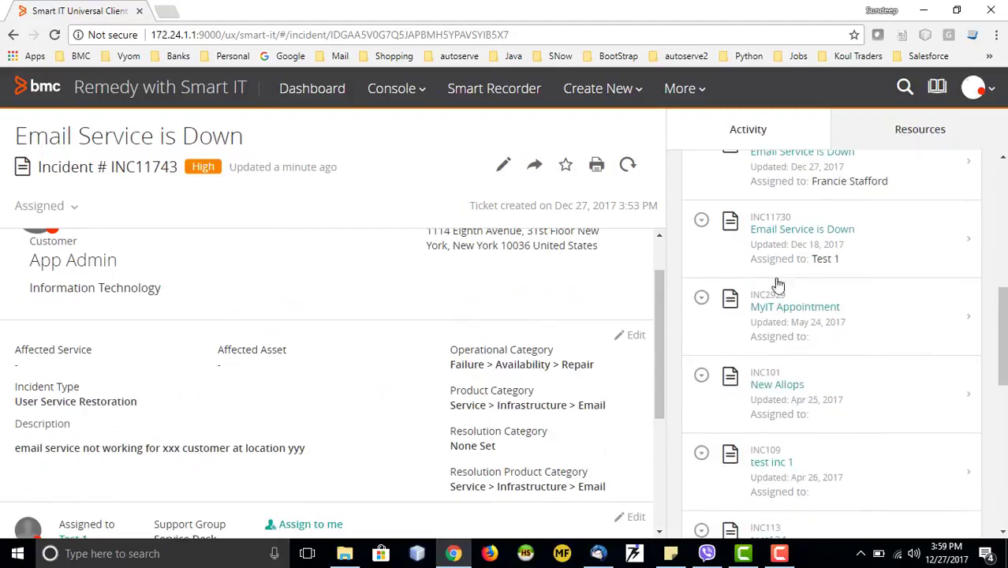
pyautogui.scroll(6, 777, 315)
pyautogui.scroll(-1, 710, 395)
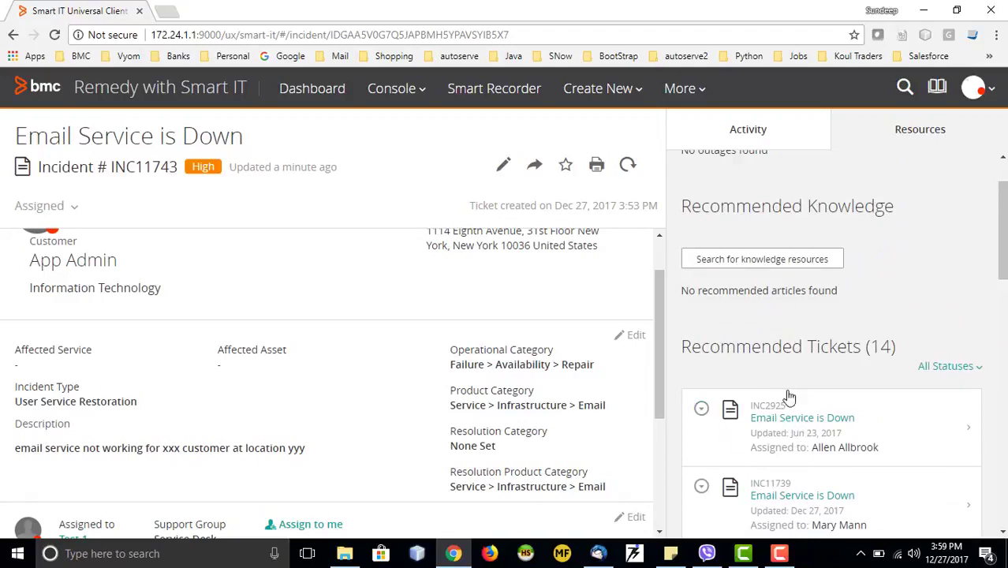
pyautogui.scroll(-2, 797, 398)
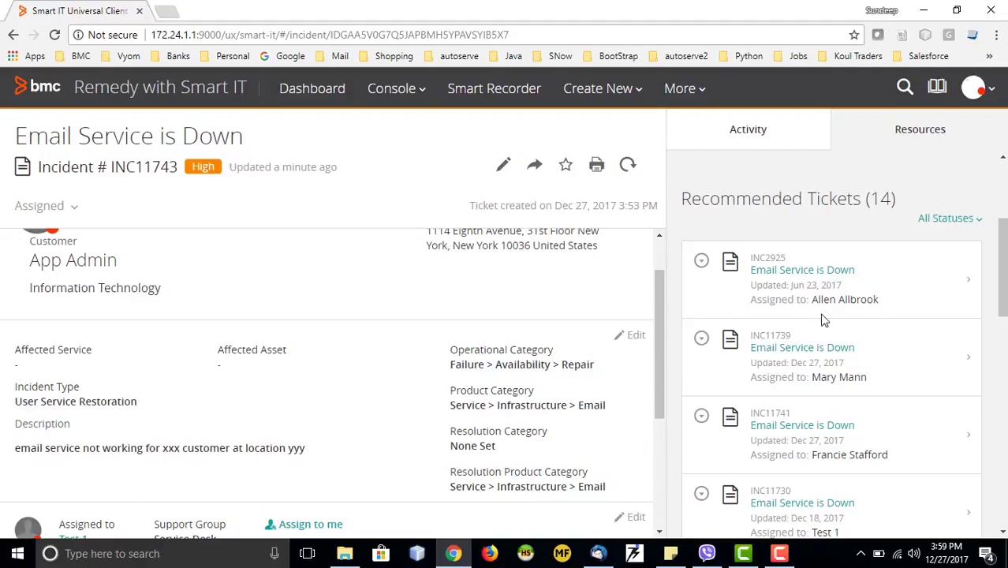
pyautogui.scroll(2, 552, 299)
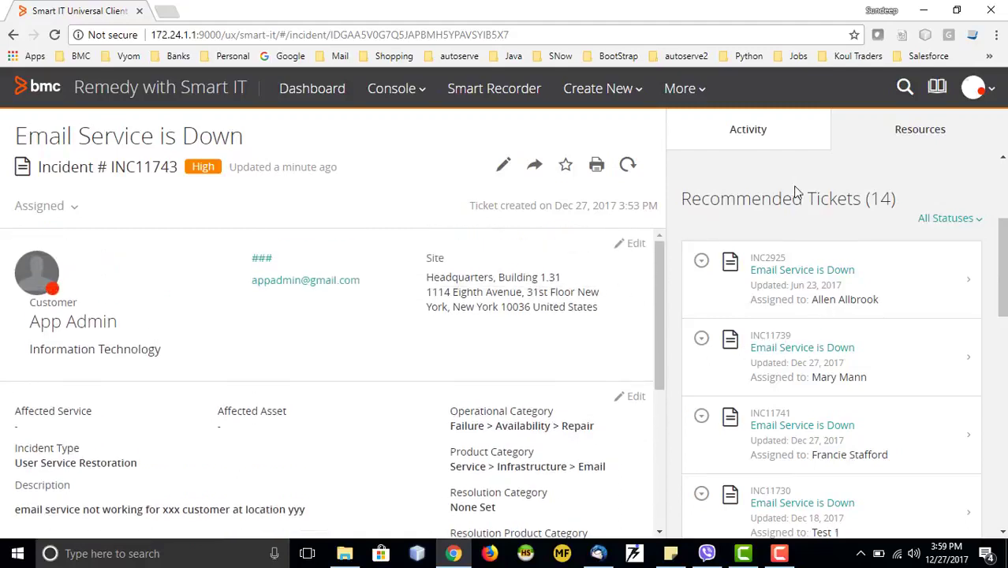
pyautogui.scroll(2, 795, 192)
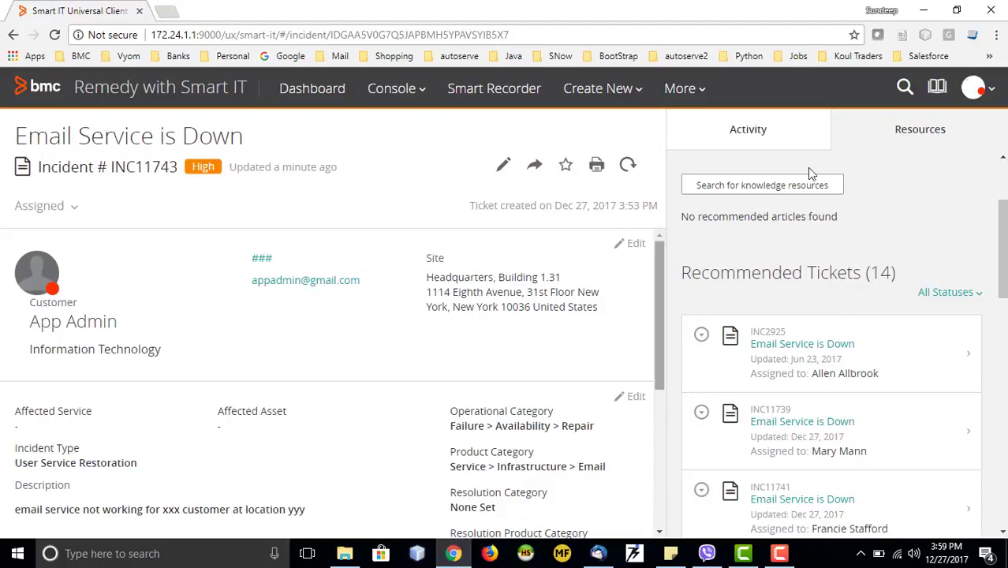
pyautogui.scroll(4, 754, 234)
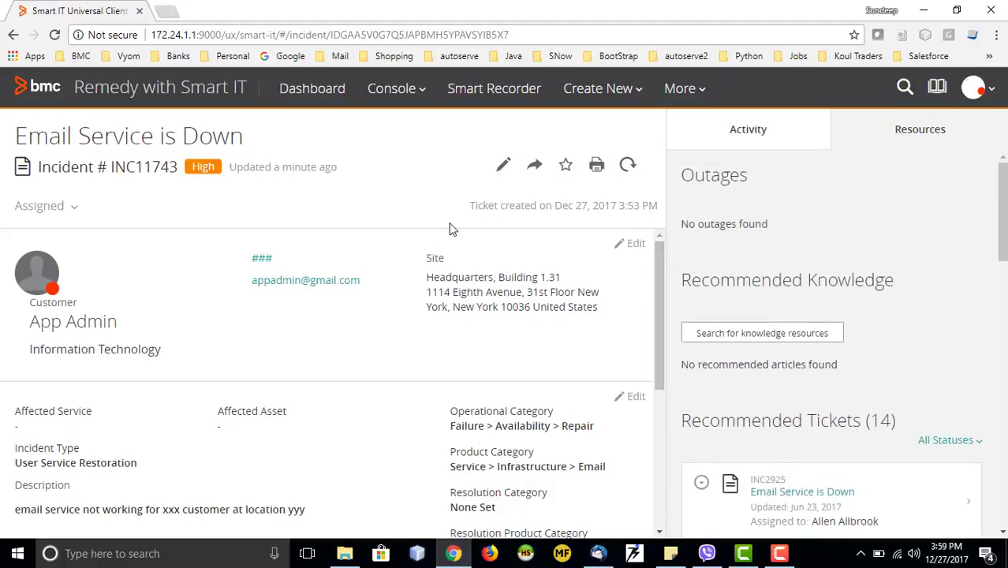
# Return to the incident's activity feed and task list, and review the customer, description and assignment details.
pyautogui.click(744, 131)
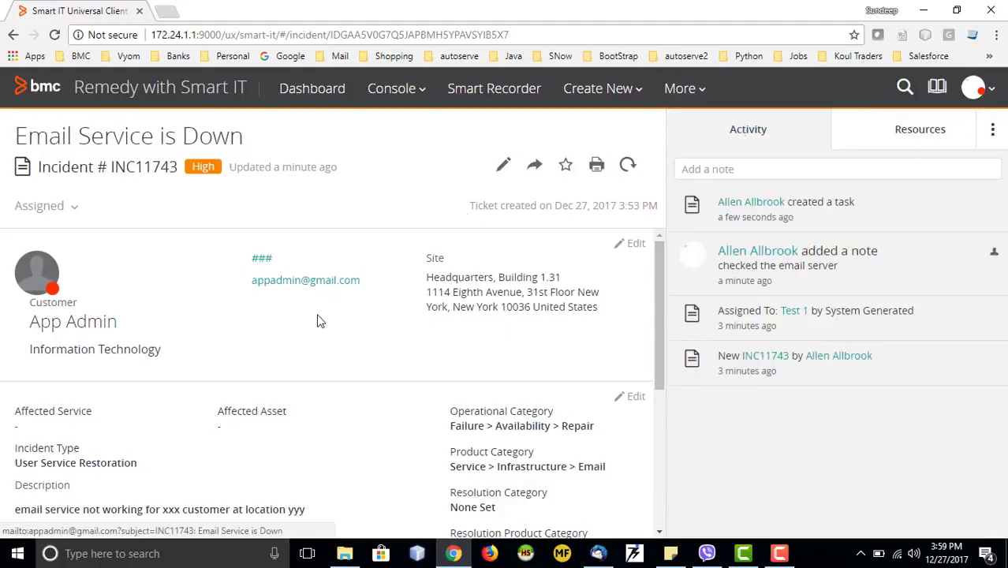
pyautogui.scroll(-8, 320, 319)
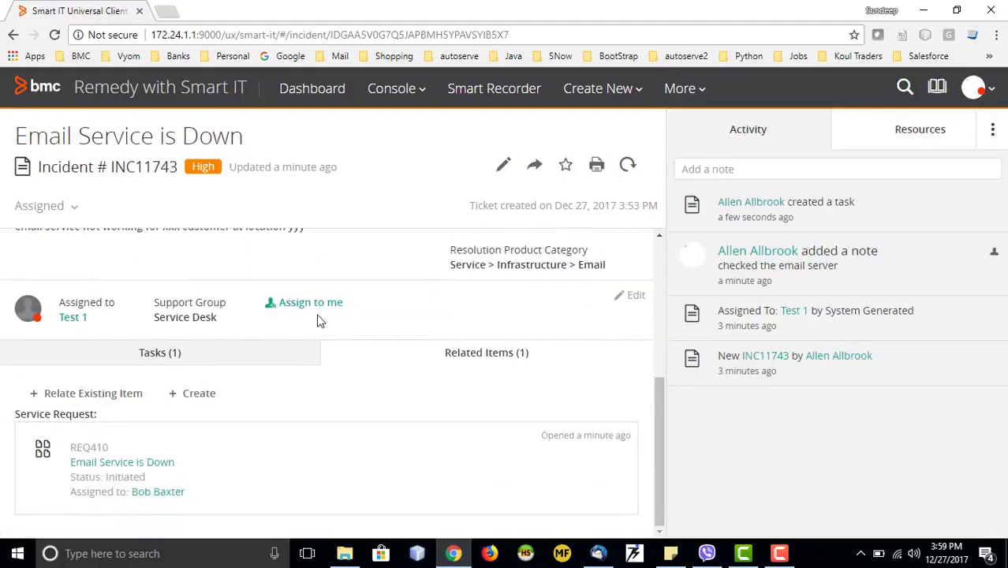
pyautogui.click(224, 361)
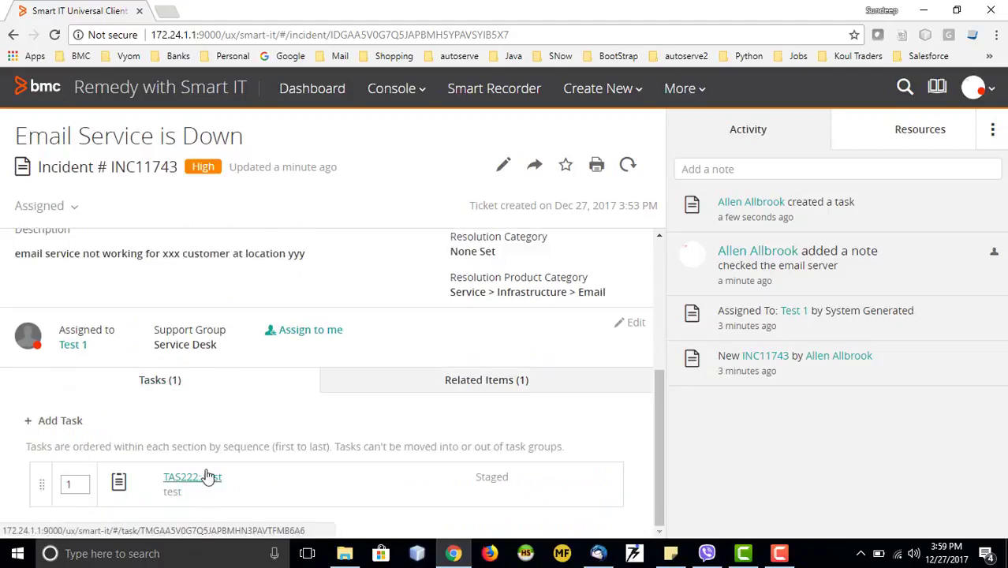
pyautogui.scroll(5, 226, 348)
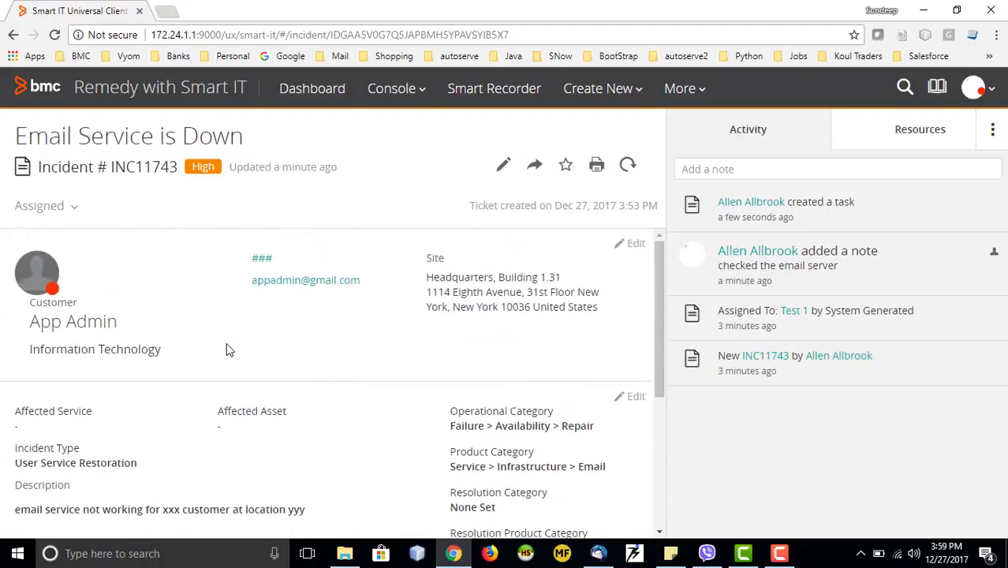
pyautogui.scroll(-5, 226, 347)
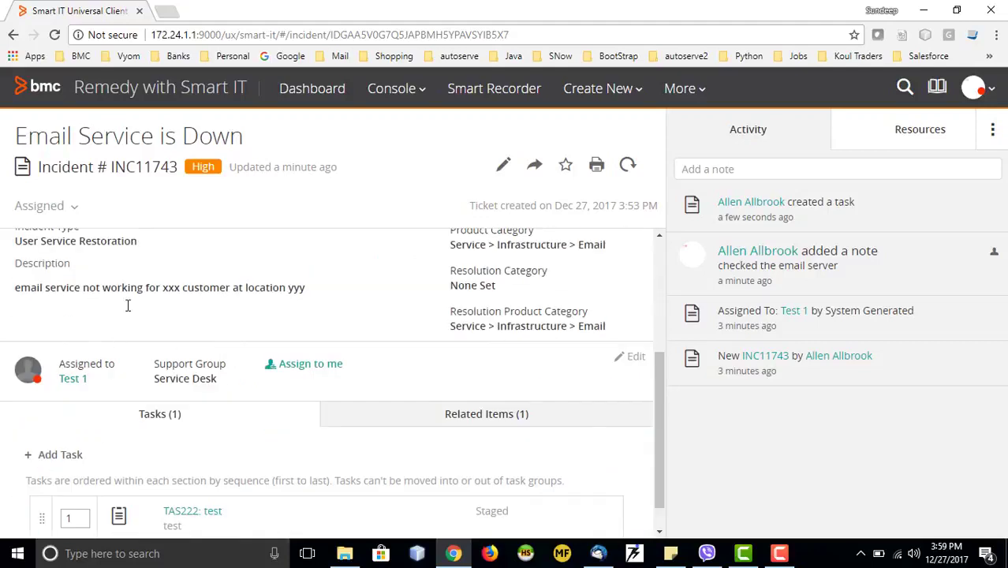
# Try to assign the incident to yourself, filtering by support company Calbro Services and organization IT Support, and cancel, discarding the unsaved data.
pyautogui.click(310, 367)
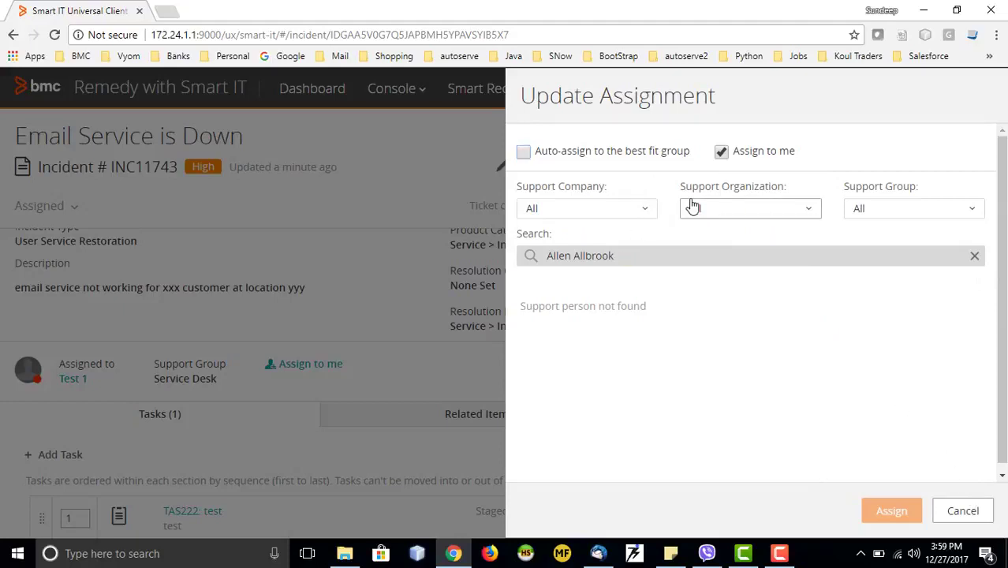
pyautogui.click(623, 210)
pyautogui.click(561, 296)
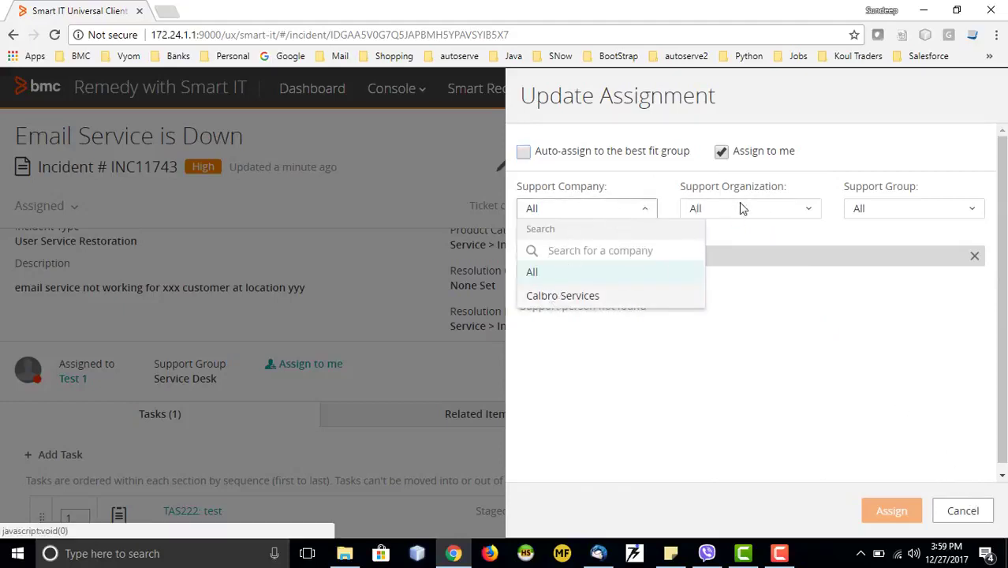
pyautogui.click(757, 215)
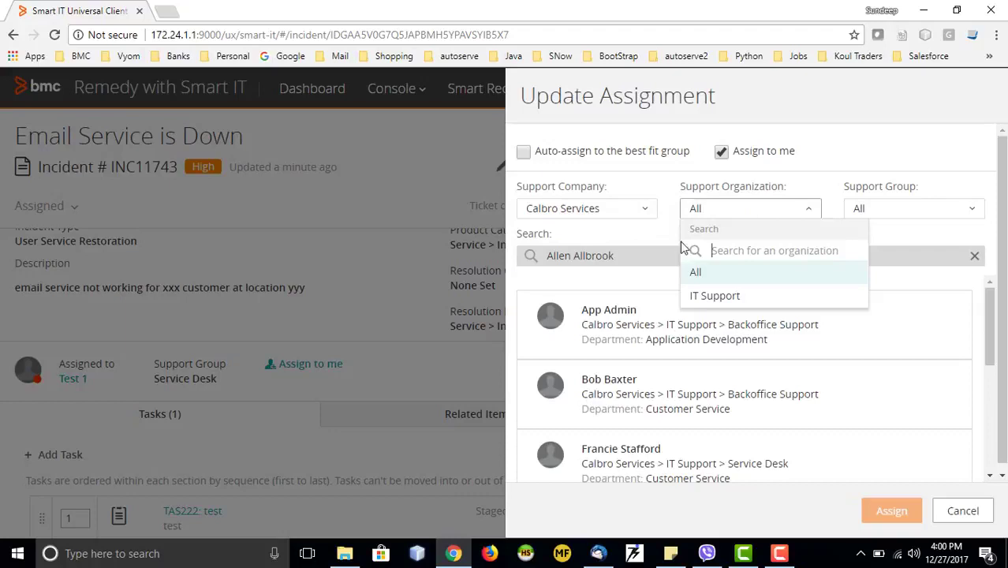
pyautogui.click(718, 298)
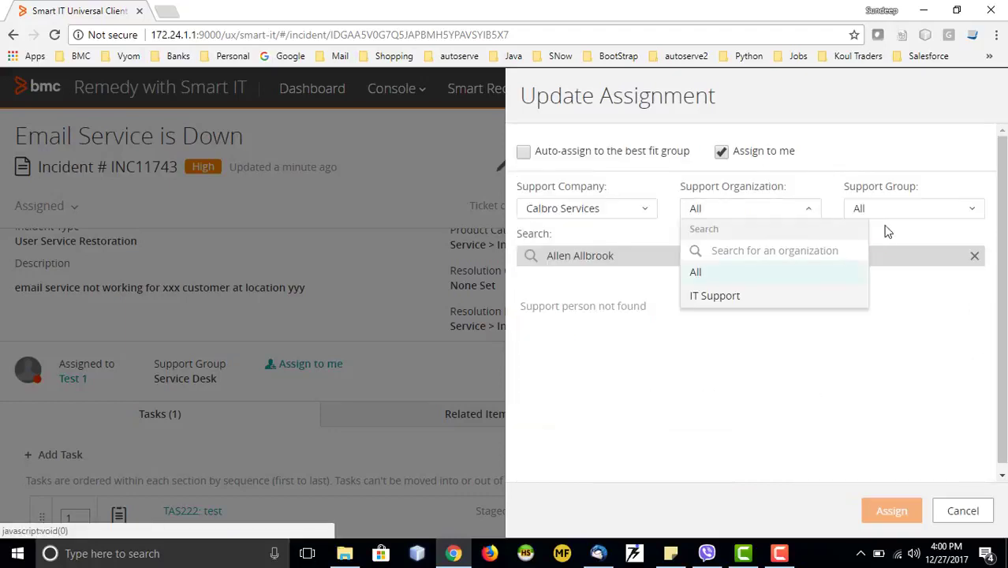
pyautogui.click(716, 295)
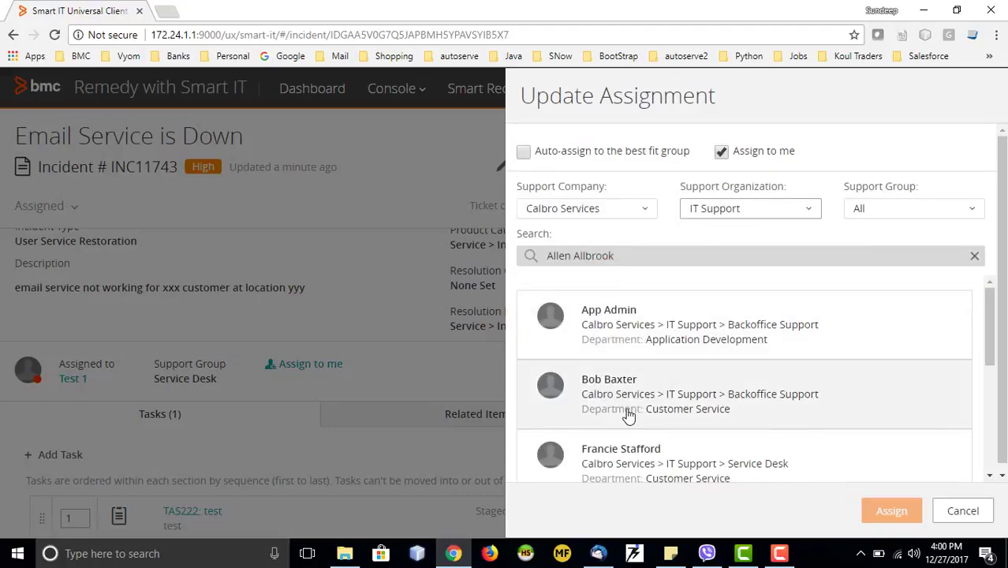
pyautogui.scroll(-2, 643, 398)
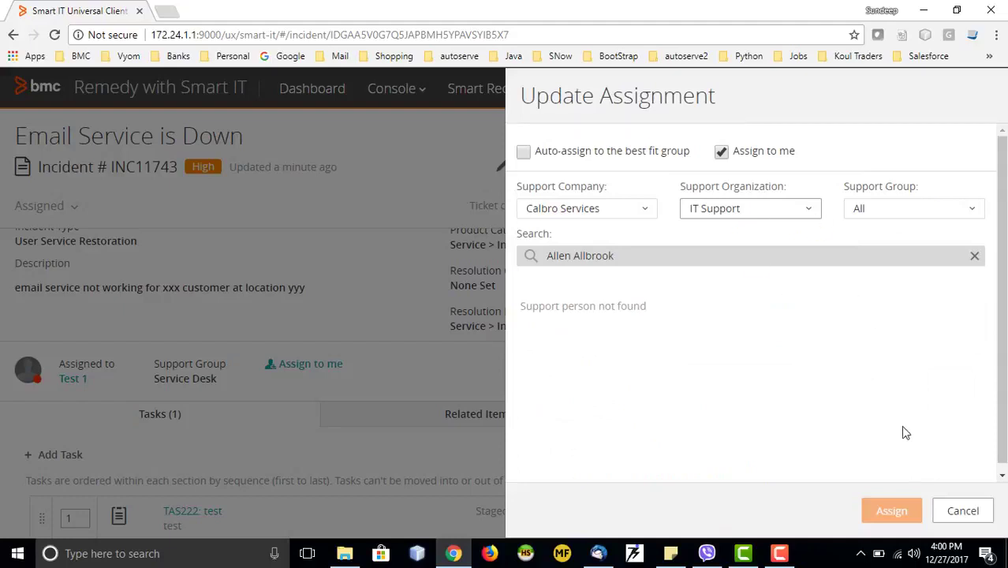
pyautogui.click(962, 513)
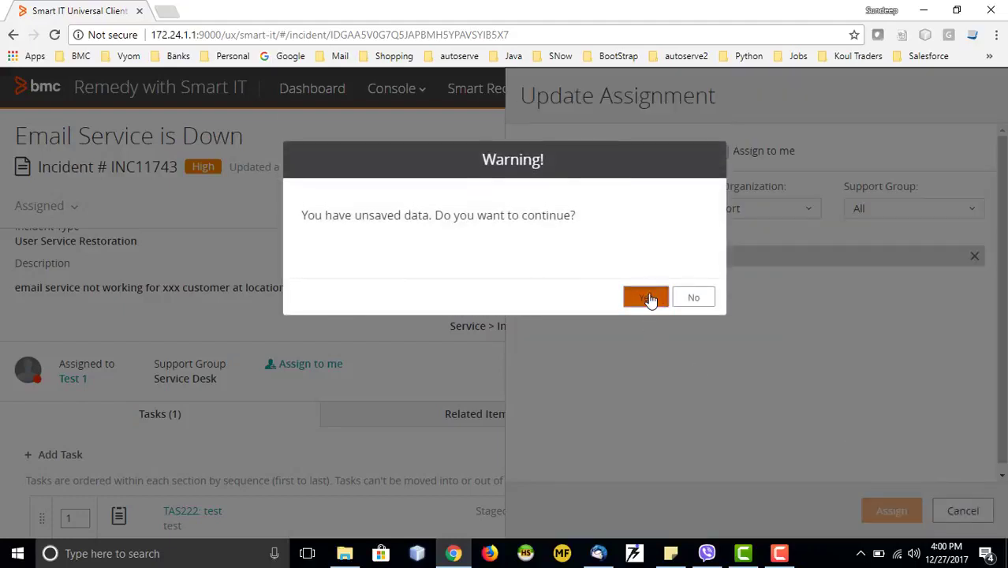
pyautogui.click(650, 296)
# Start updating the incident's status, choosing Resolved with the status reason Future Enhancement.
pyautogui.scroll(-1, 508, 368)
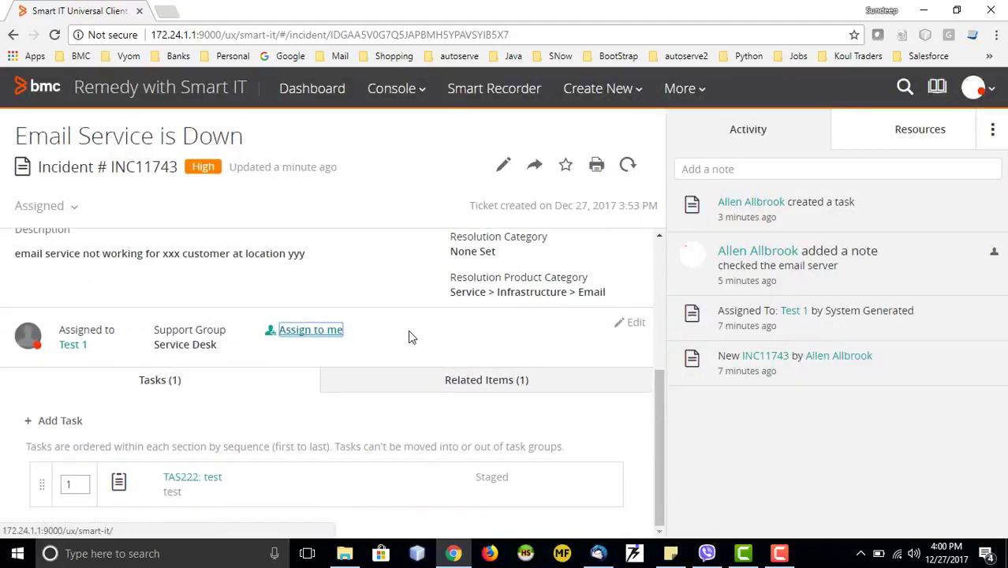
pyautogui.scroll(2, 411, 337)
pyautogui.scroll(1, 409, 337)
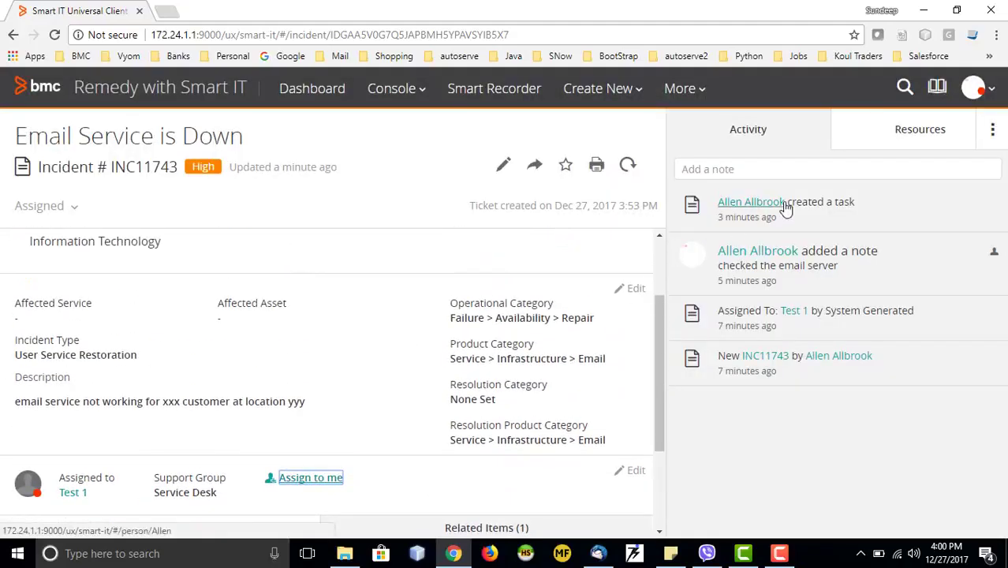
pyautogui.scroll(-1, 301, 279)
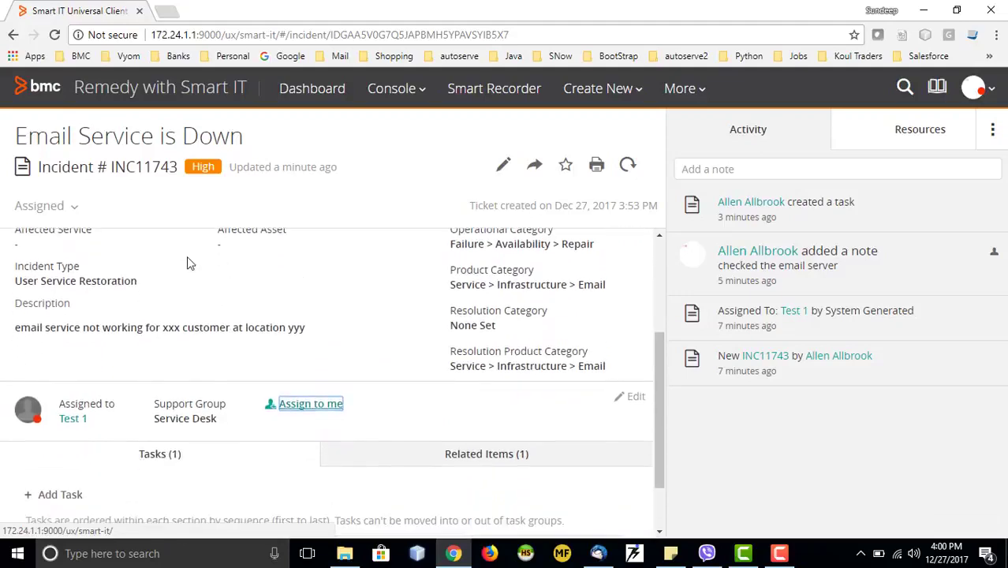
pyautogui.click(71, 209)
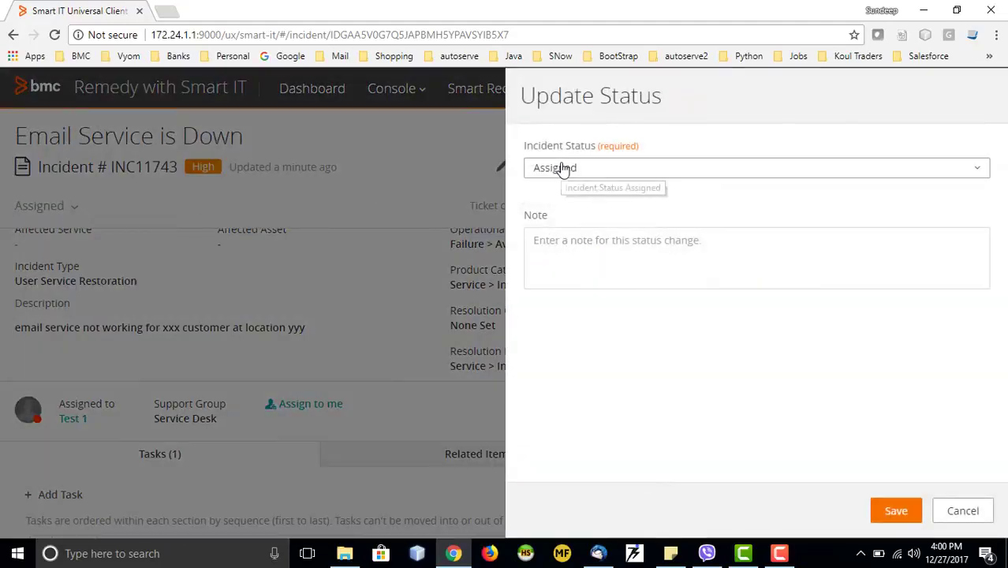
pyautogui.click(641, 168)
pyautogui.click(557, 261)
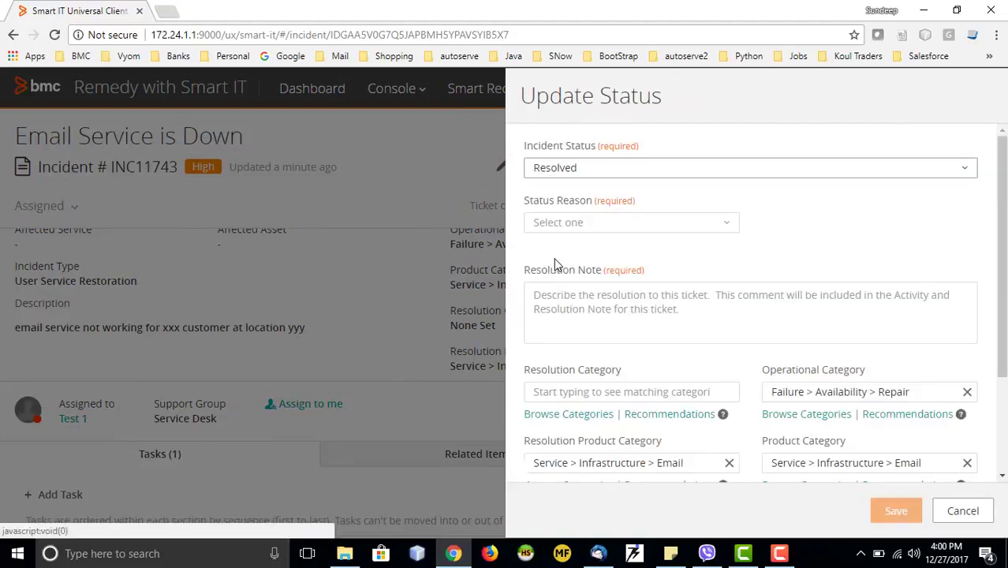
pyautogui.click(678, 224)
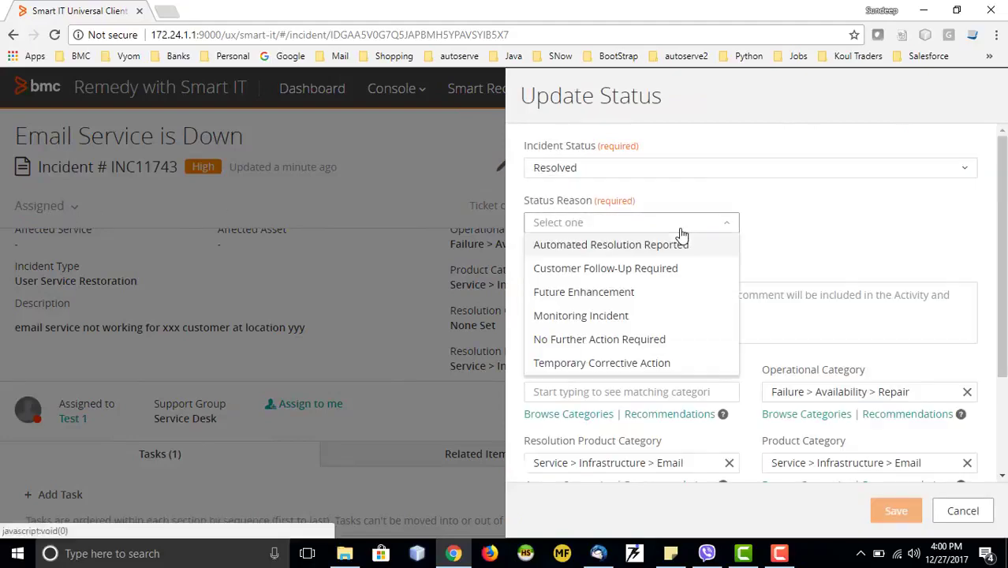
pyautogui.click(581, 292)
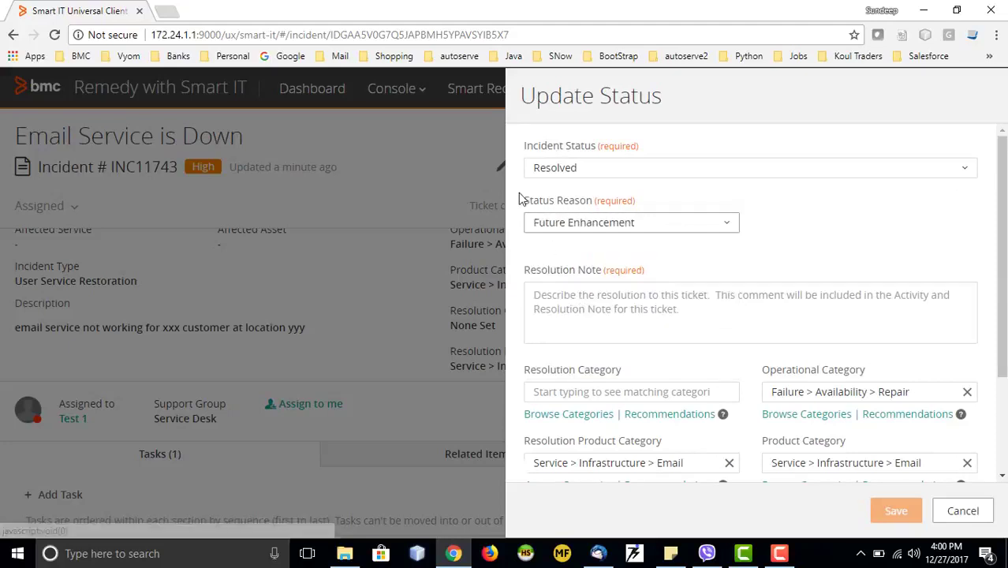
# Enter the resolution note "email server up so resolving the ticket" and try to save the incident's status change.
pyautogui.click(631, 307)
pyautogui.click(632, 307)
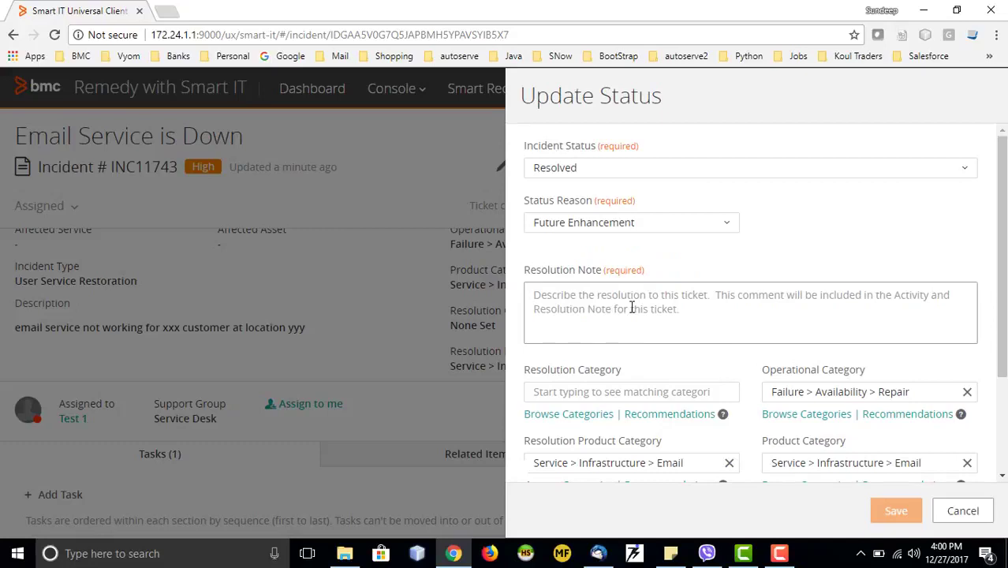
pyautogui.write('email server up so resolving')
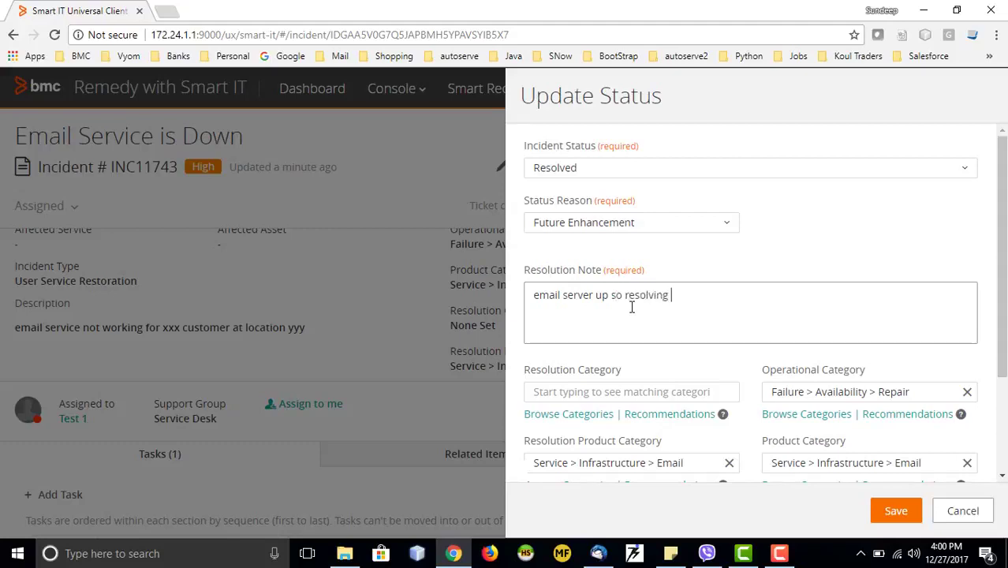
pyautogui.hotkey('ctrl', 'h')
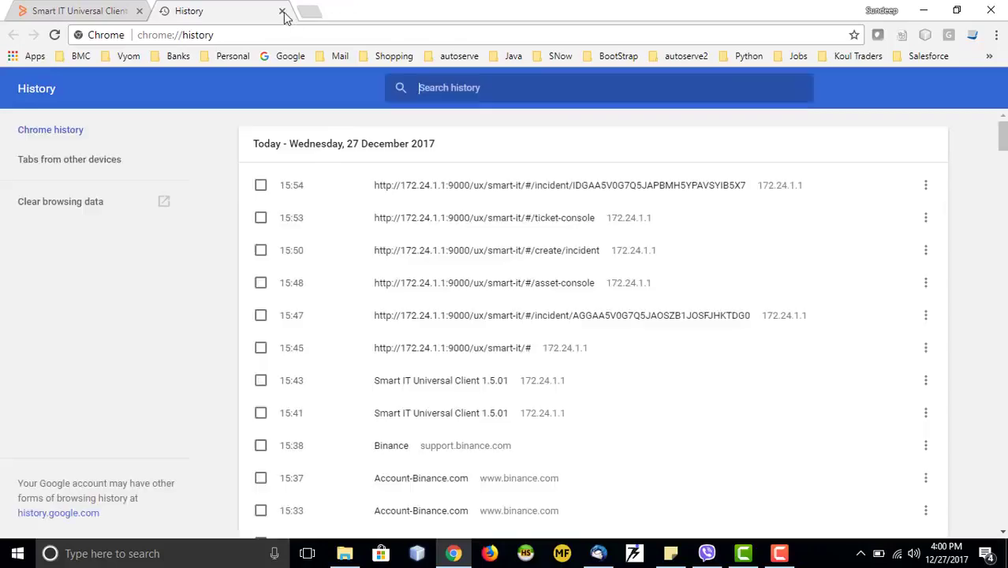
pyautogui.click(281, 11)
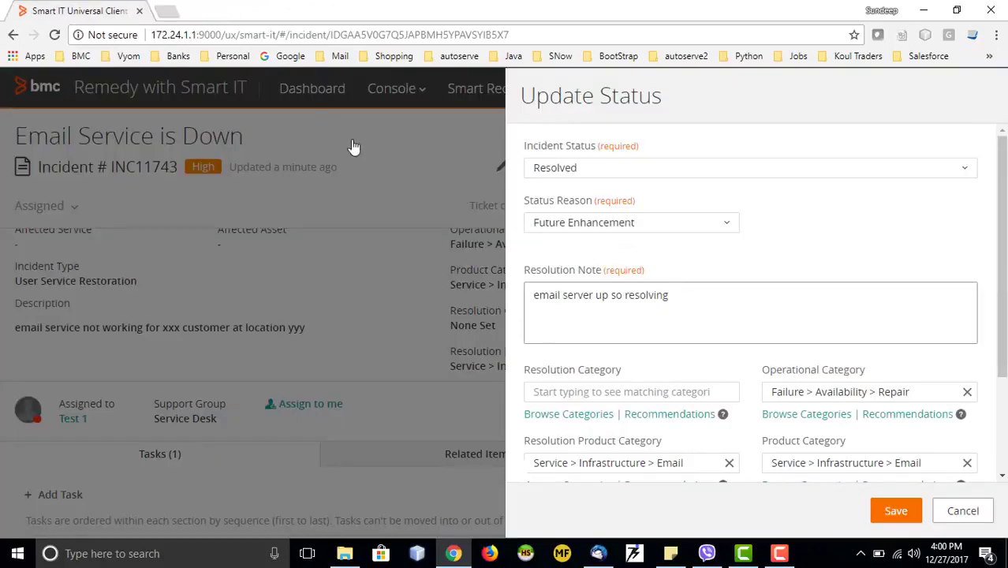
pyautogui.write('the ticket')
pyautogui.scroll(-1, 711, 382)
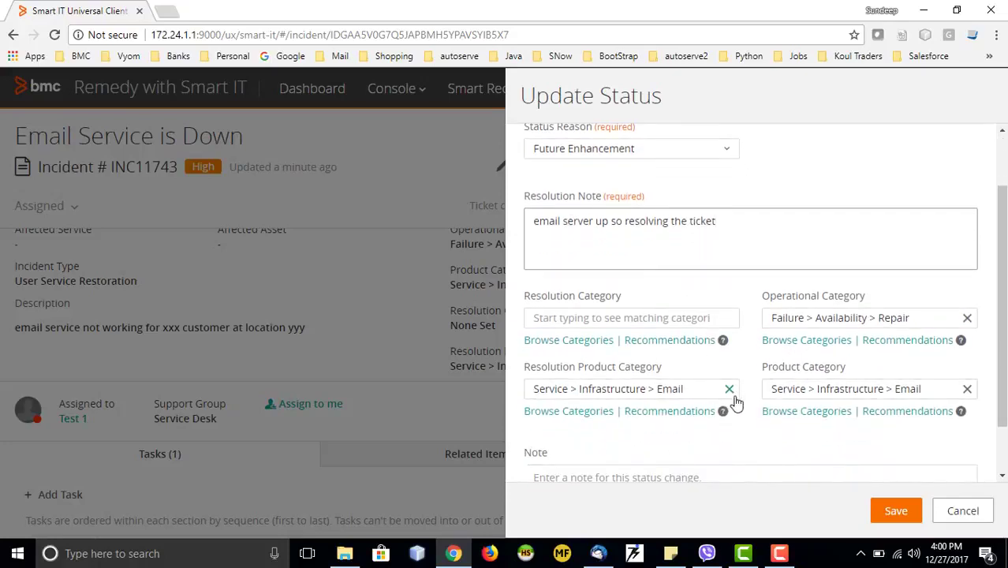
pyautogui.scroll(-1, 758, 399)
pyautogui.click(633, 425)
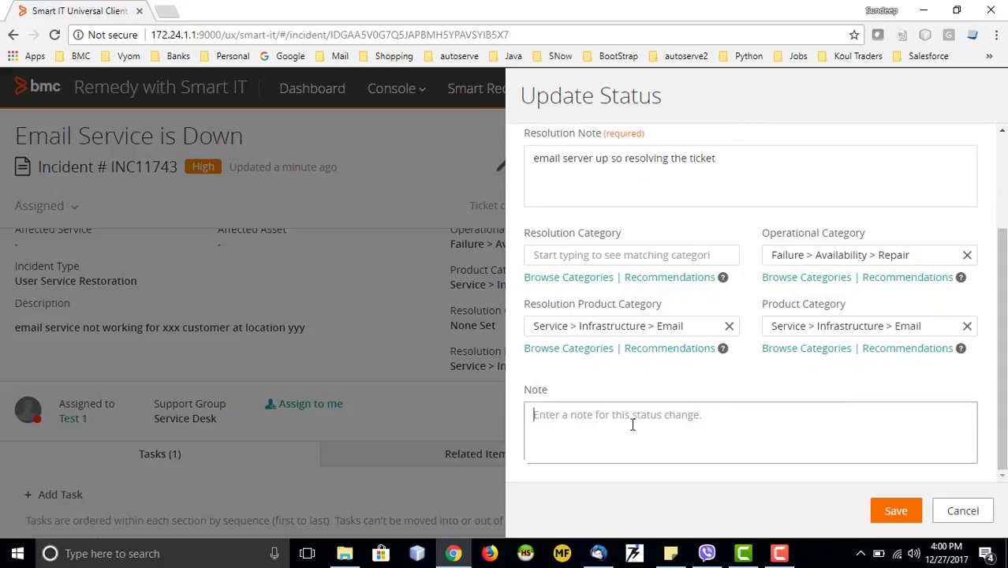
pyautogui.click(895, 510)
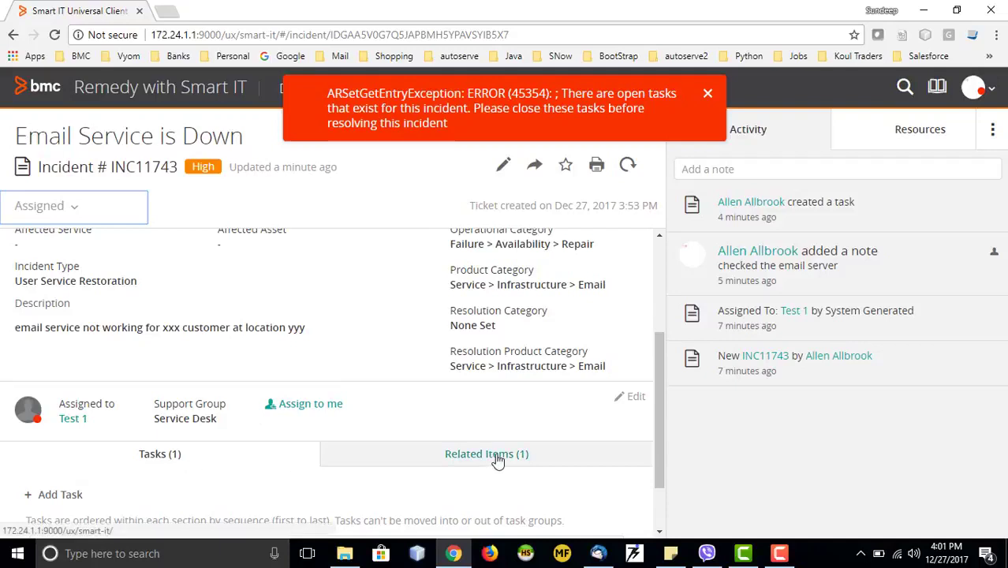
pyautogui.scroll(-1, 225, 454)
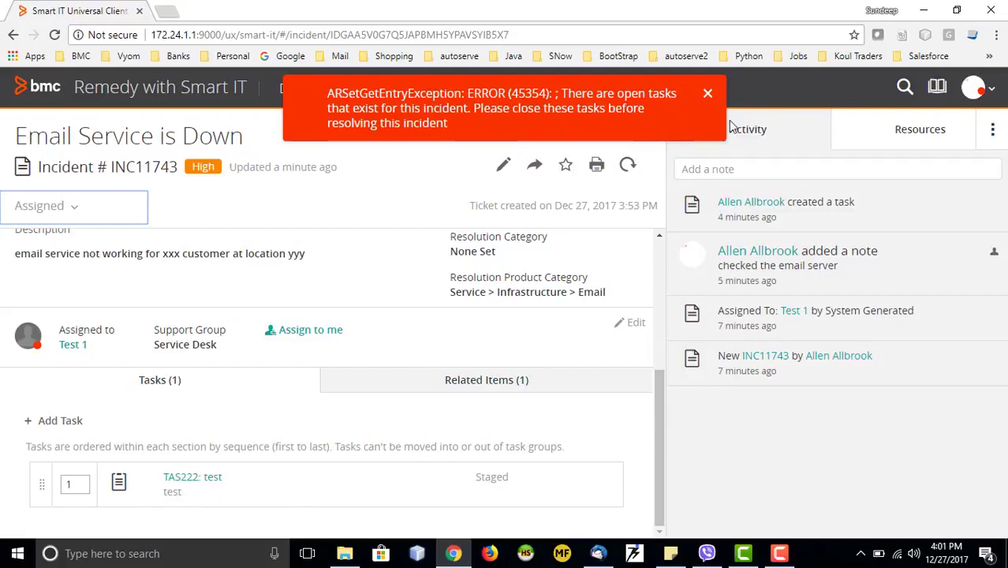
pyautogui.click(708, 93)
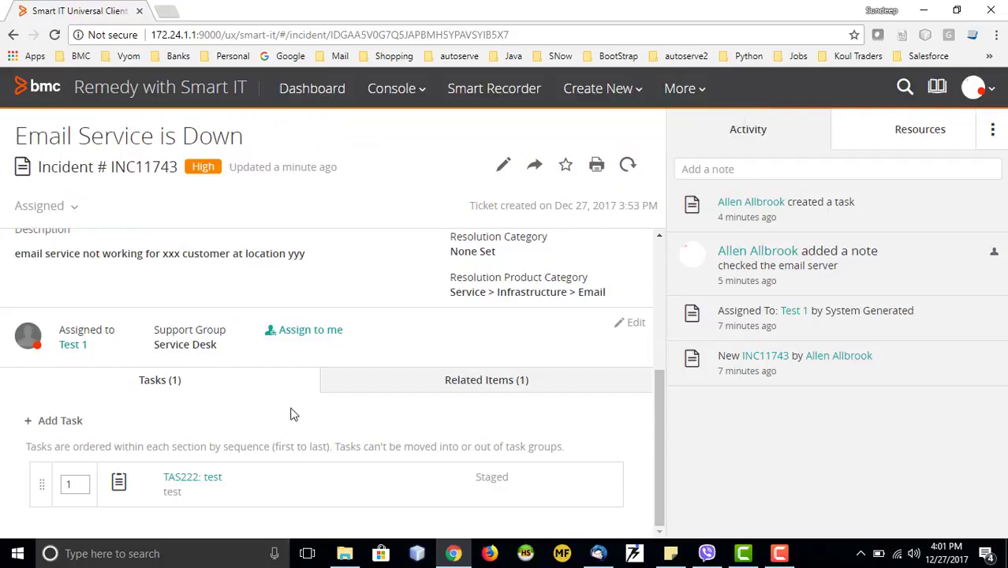
# Open the incident's "test" task and try to save its status as Closed with the status reason Success.
pyautogui.click(188, 478)
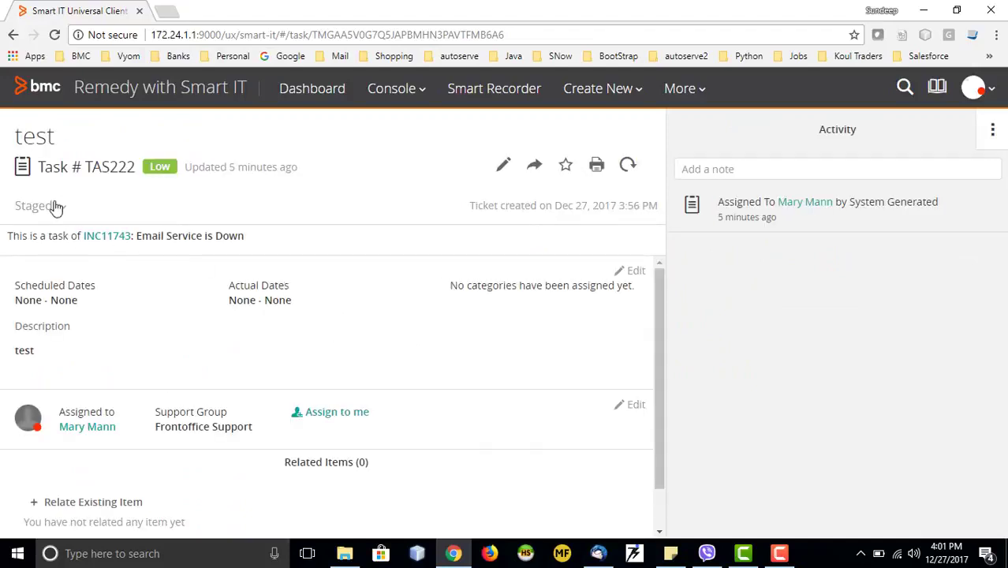
pyautogui.click(60, 211)
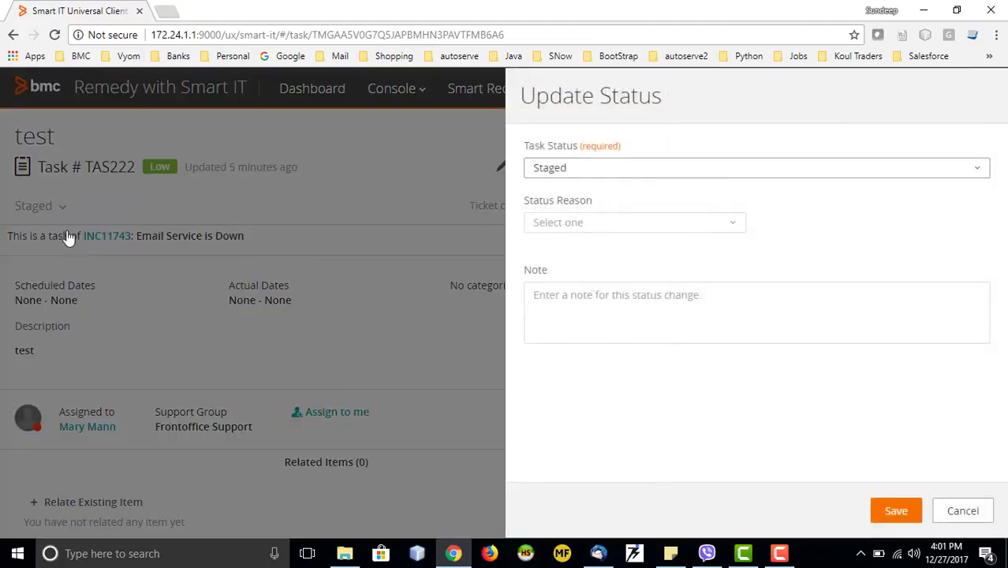
pyautogui.click(668, 170)
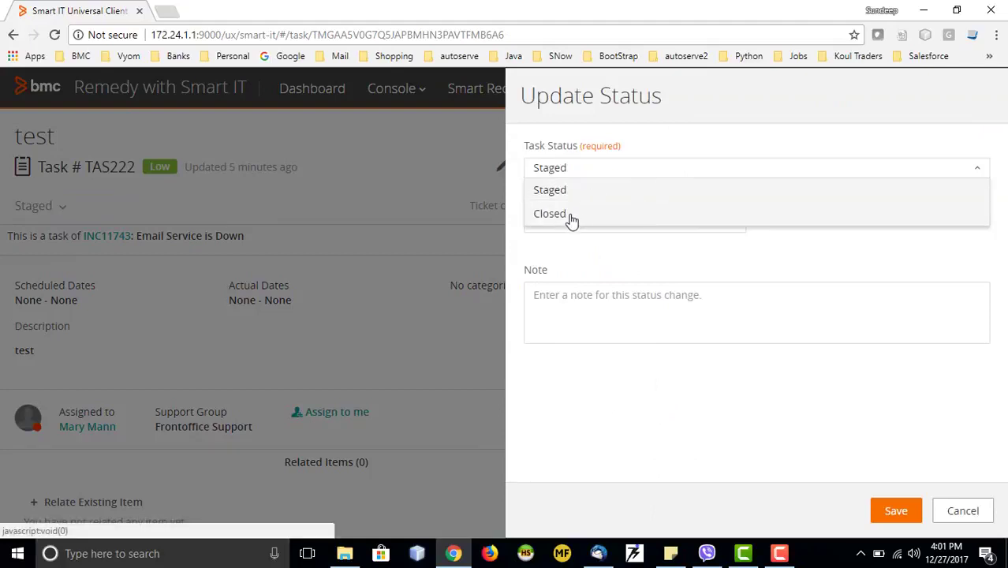
pyautogui.click(542, 213)
pyautogui.click(592, 225)
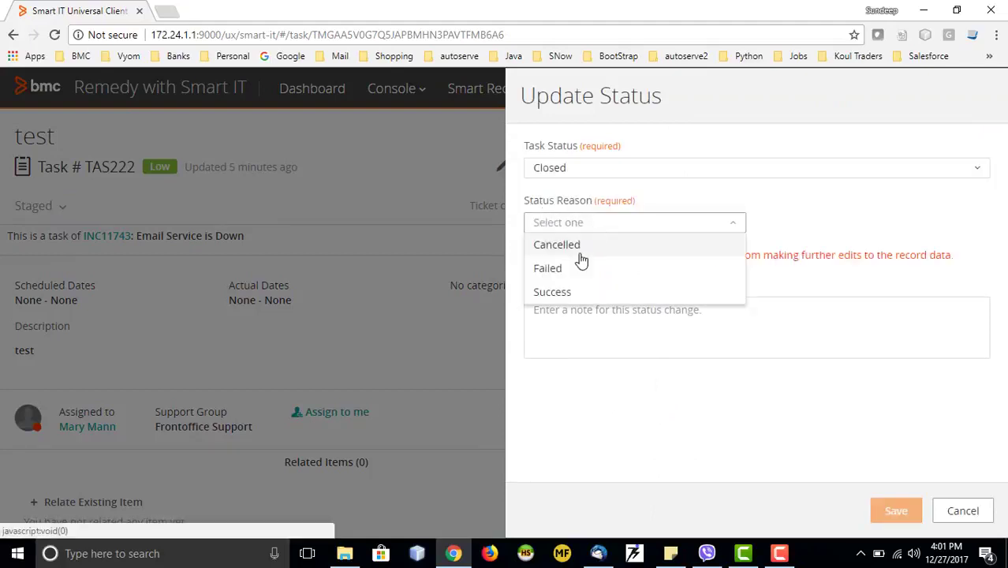
pyautogui.click(552, 291)
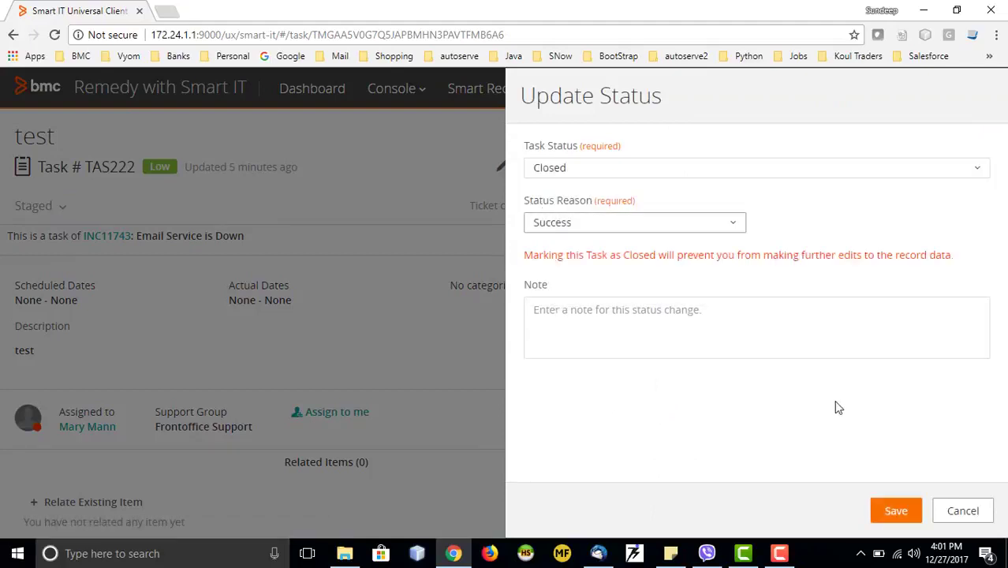
pyautogui.click(895, 511)
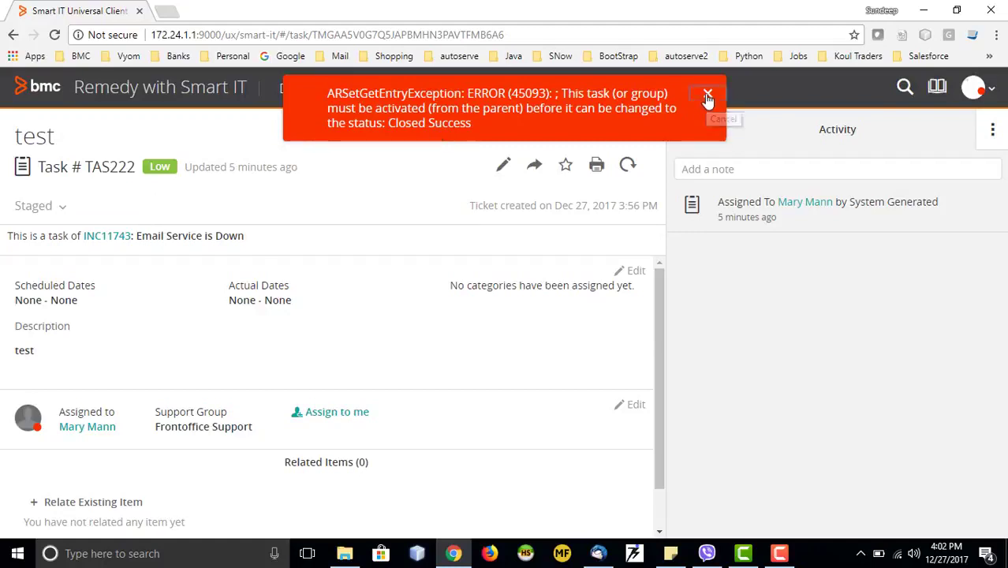
pyautogui.click(707, 96)
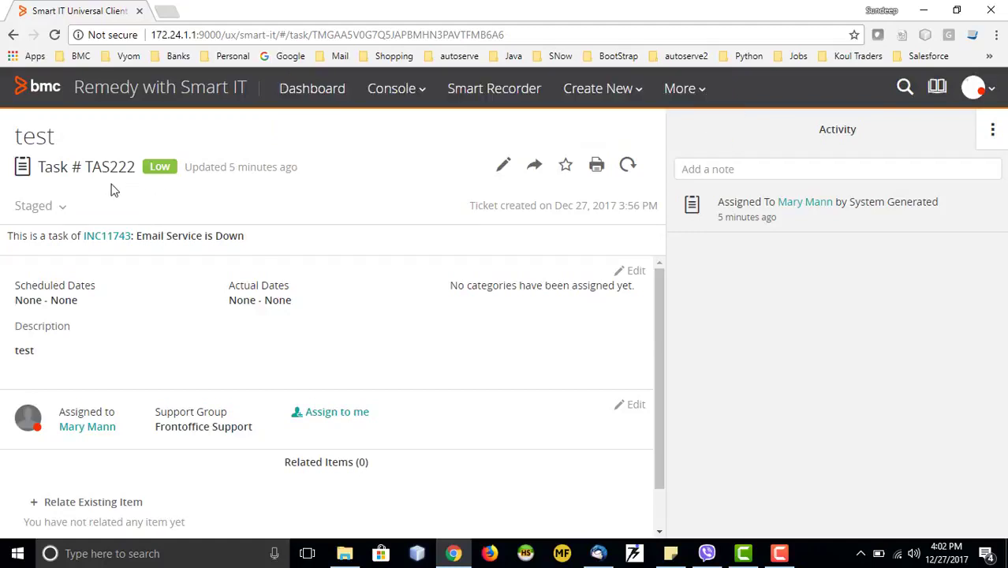
# Check which statuses are available for the task, and cancel the status update.
pyautogui.click(63, 209)
pyautogui.click(659, 171)
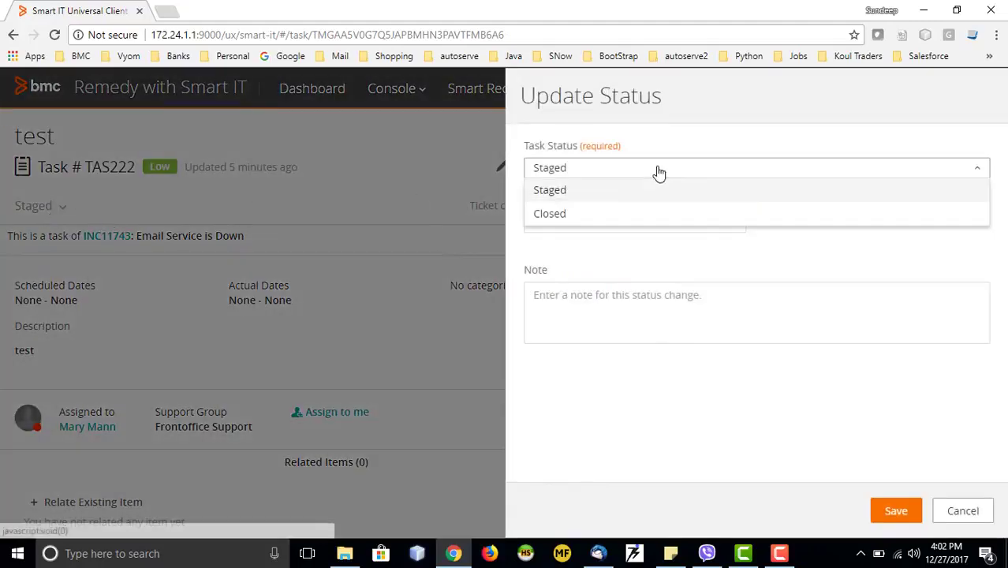
pyautogui.click(984, 515)
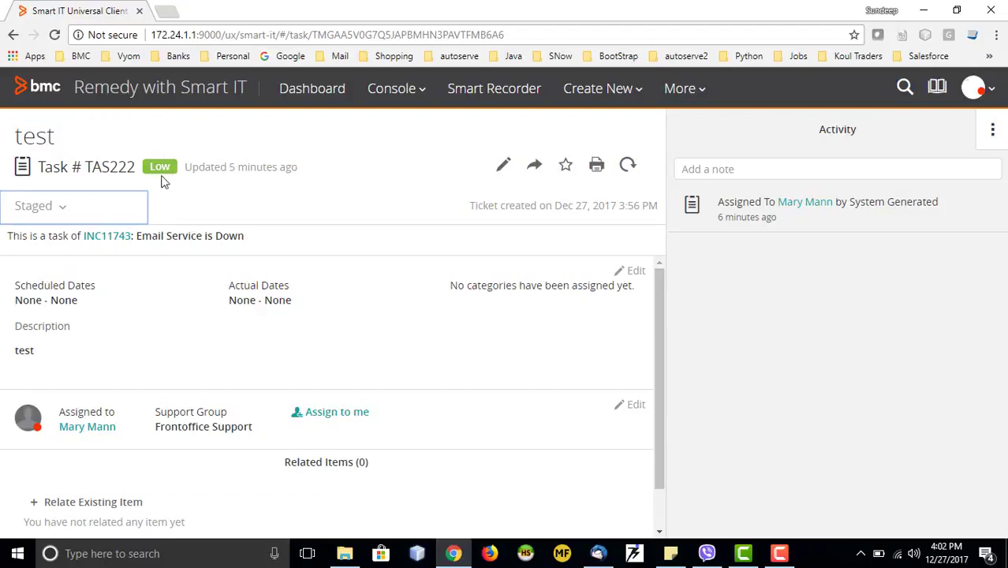
# Return to the parent incident and review its task list, assignment and category details.
pyautogui.click(13, 35)
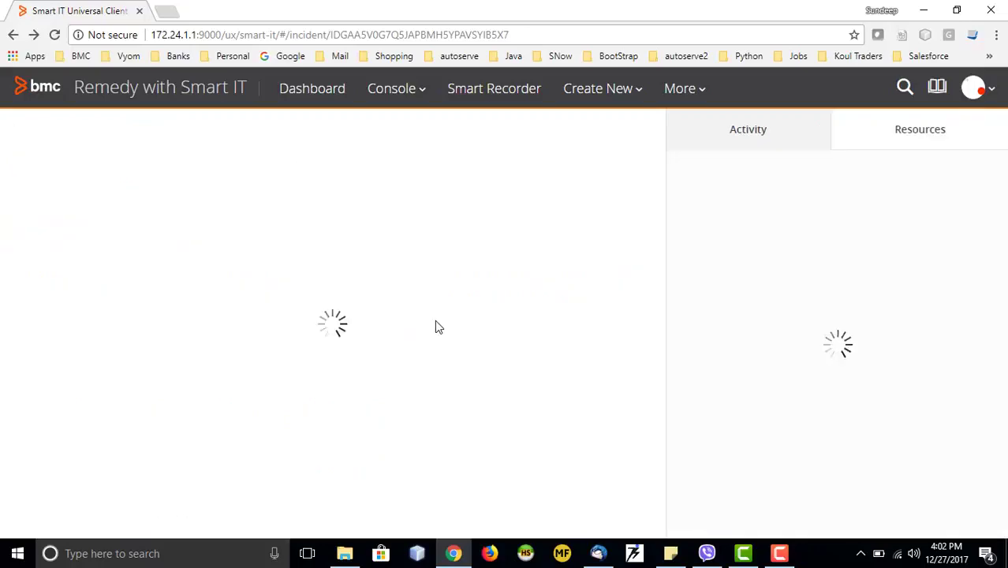
pyautogui.scroll(-3, 237, 347)
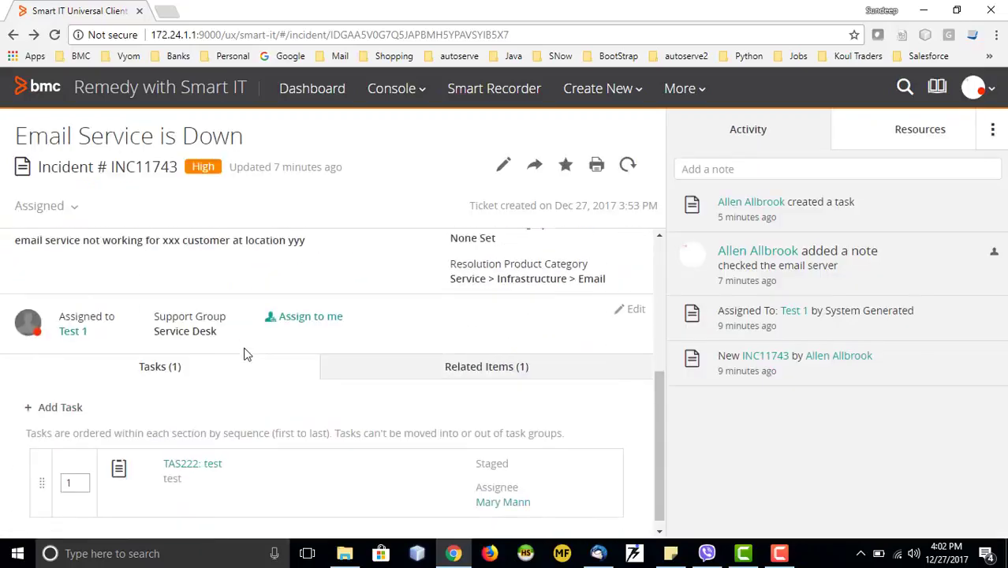
pyautogui.scroll(5, 83, 413)
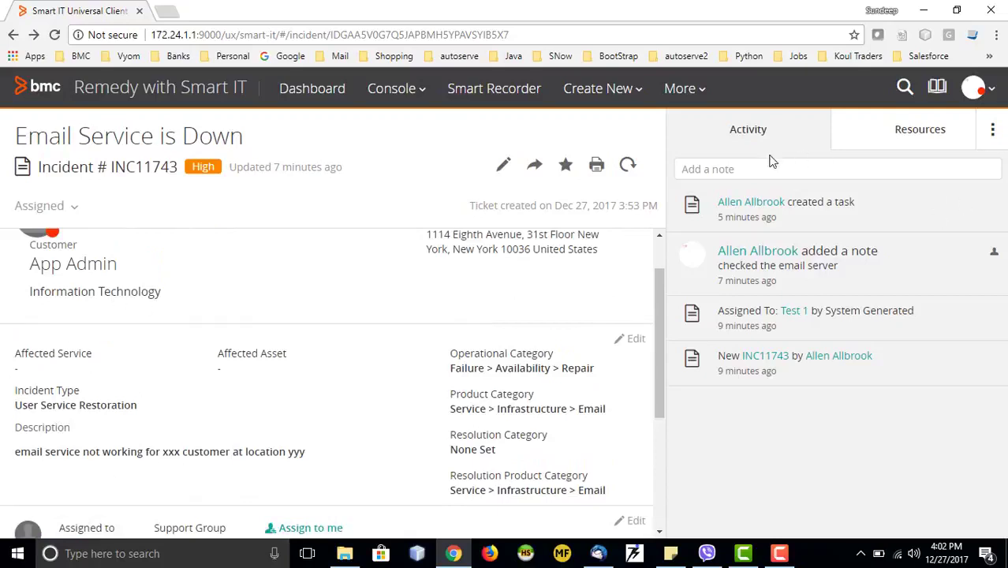
# Update the status of the "Email Service is Down" incident to In Progress and save it.
pyautogui.scroll(-3, 271, 386)
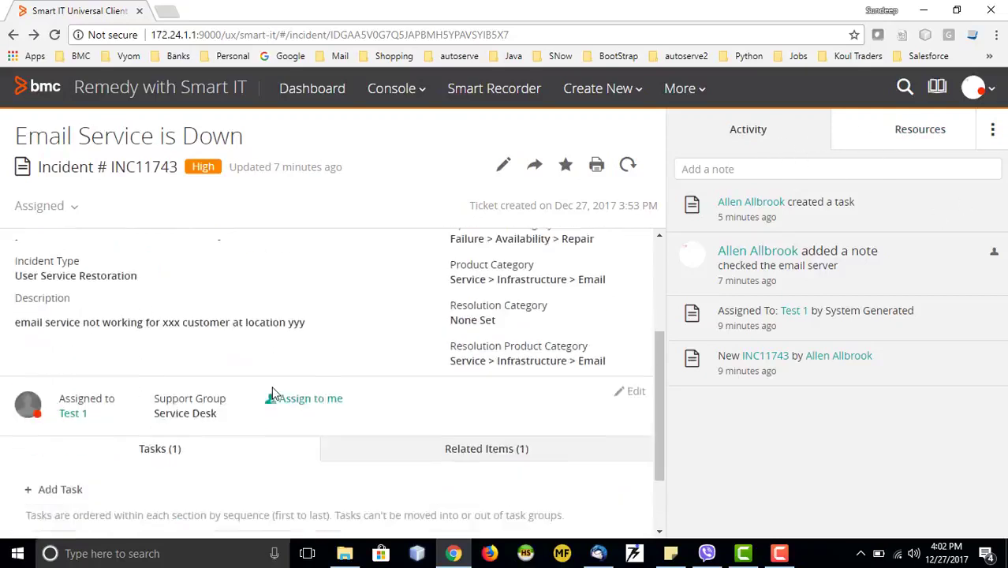
pyautogui.scroll(1, 27, 275)
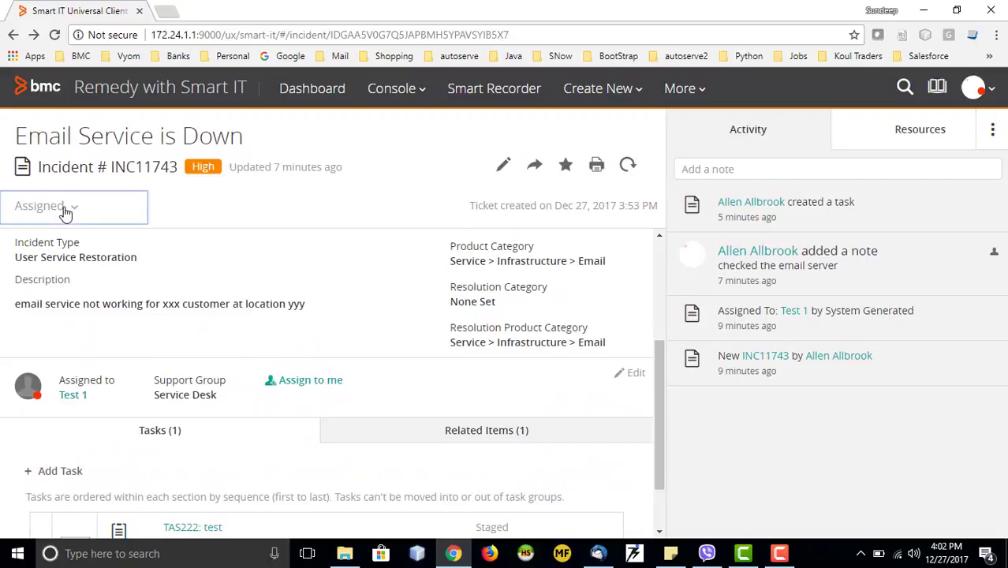
pyautogui.click(65, 212)
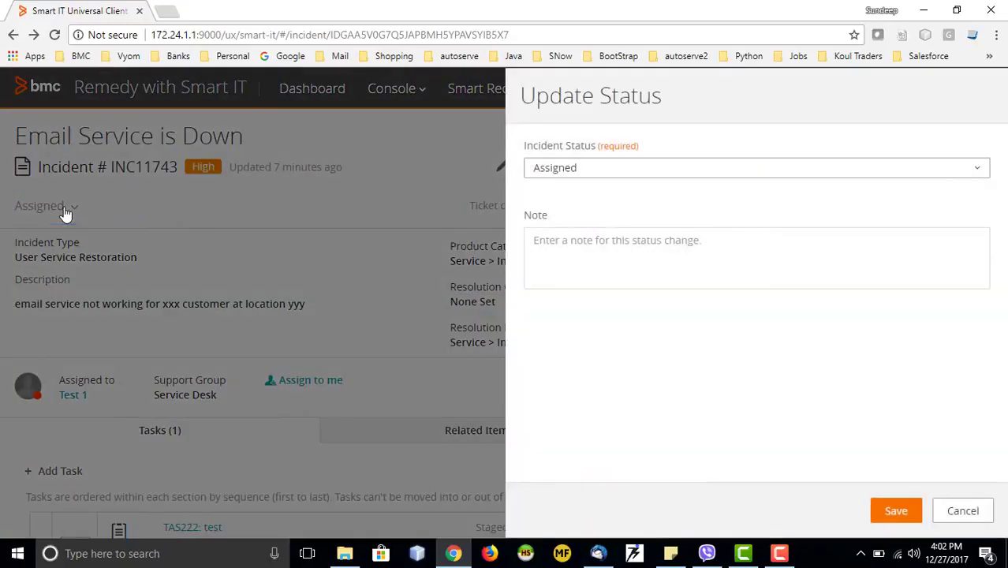
pyautogui.click(632, 175)
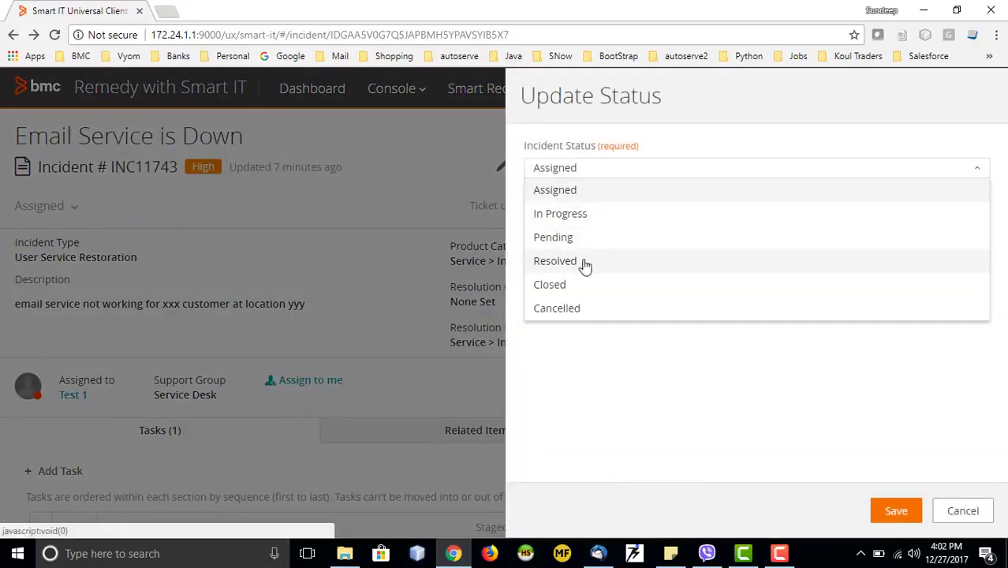
pyautogui.click(562, 212)
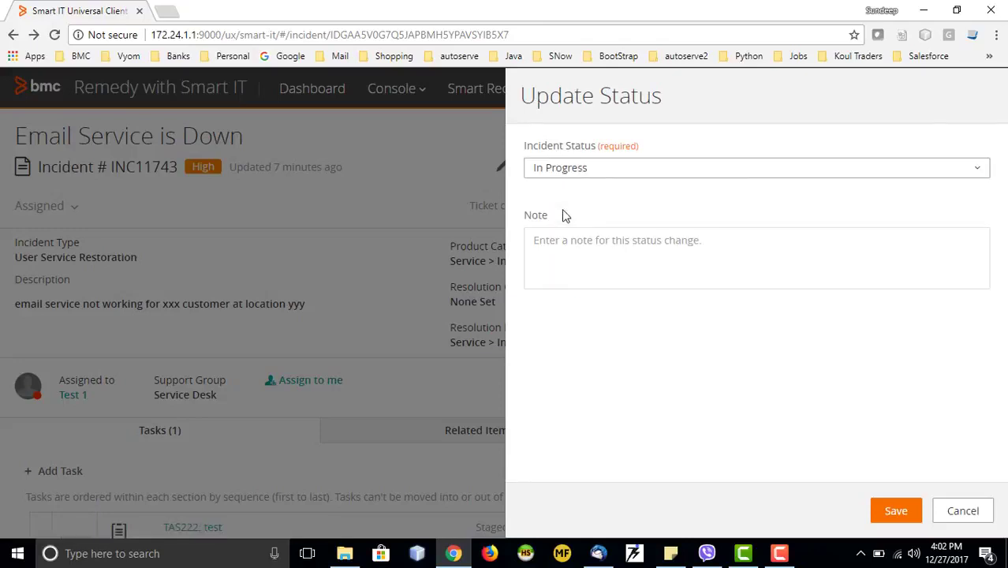
pyautogui.click(896, 511)
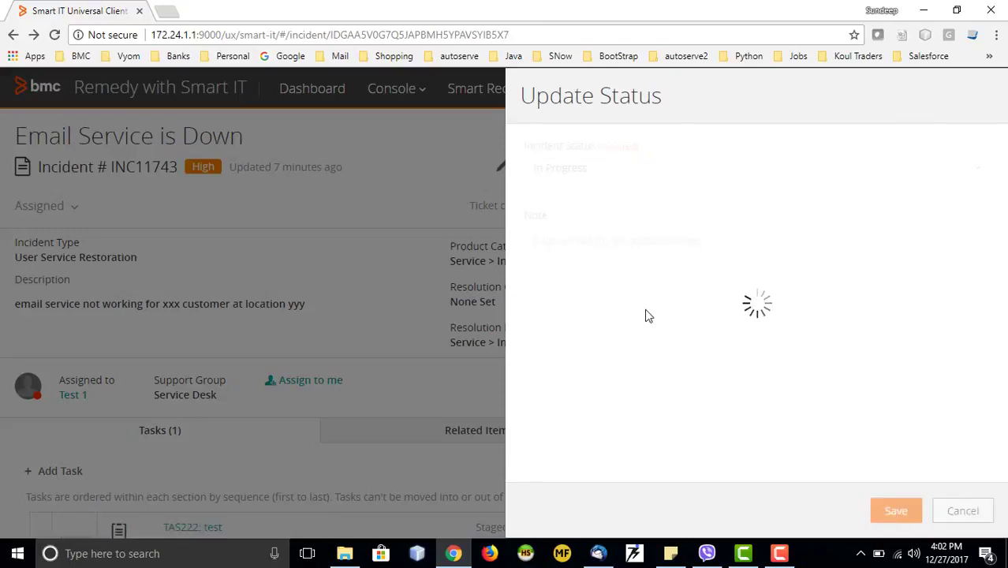
# Open the incident's "test" task and save its status as Work in Progress.
pyautogui.scroll(-1, 302, 337)
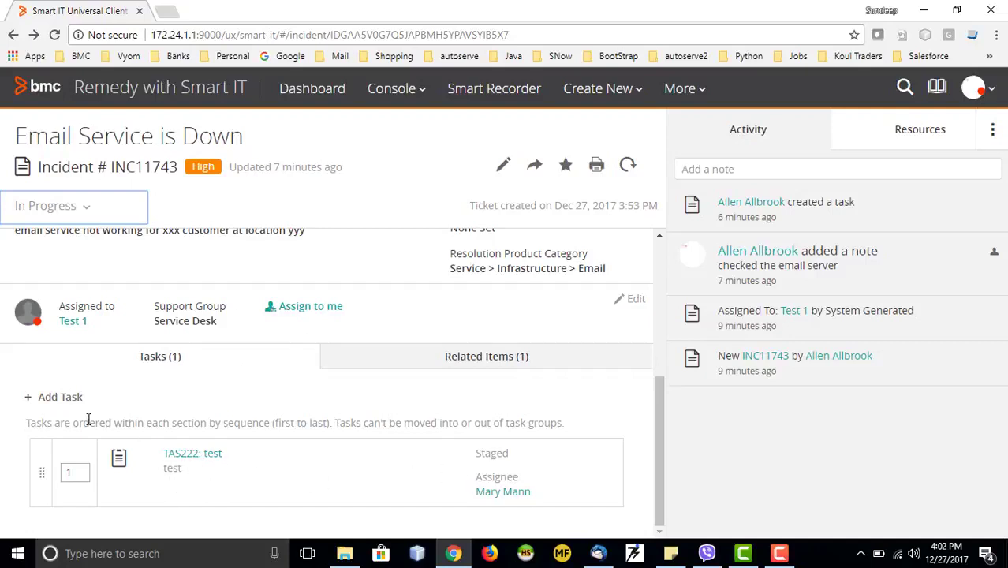
pyautogui.click(188, 457)
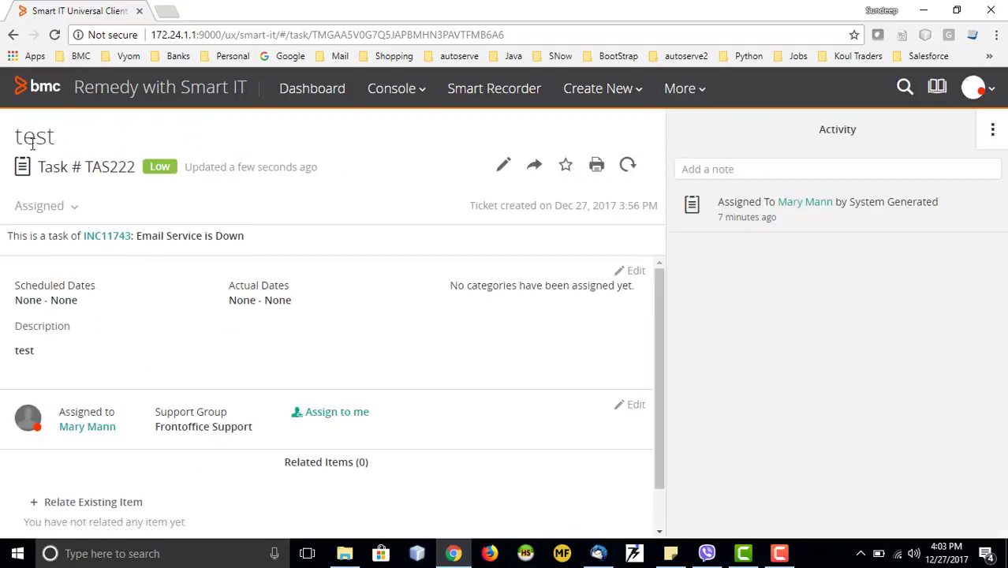
pyautogui.click(70, 211)
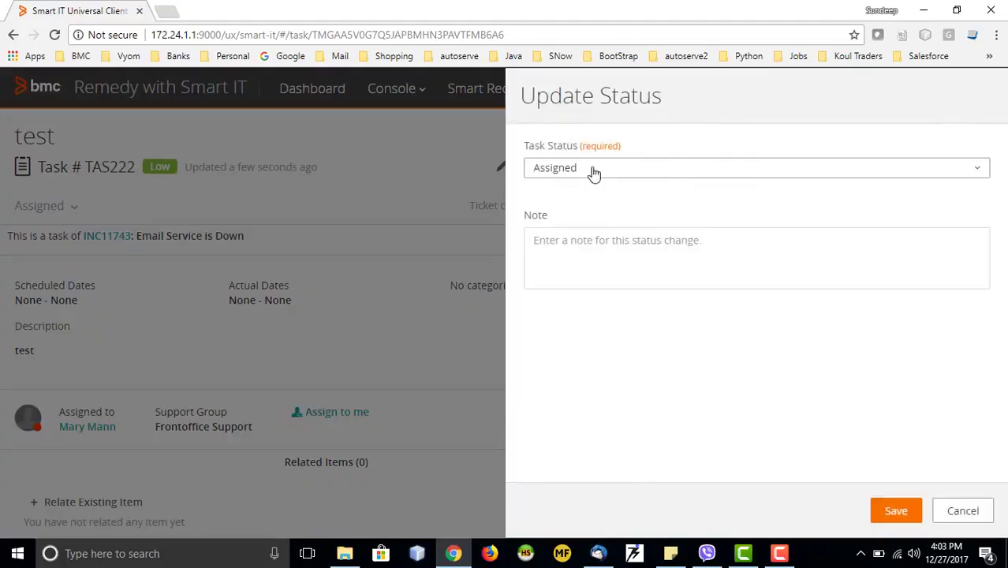
pyautogui.click(594, 172)
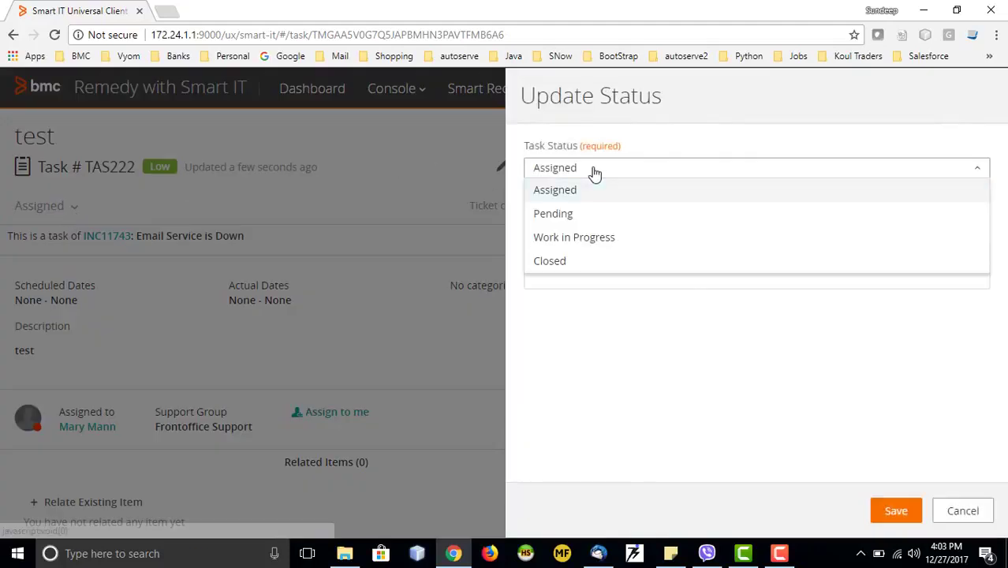
pyautogui.click(561, 243)
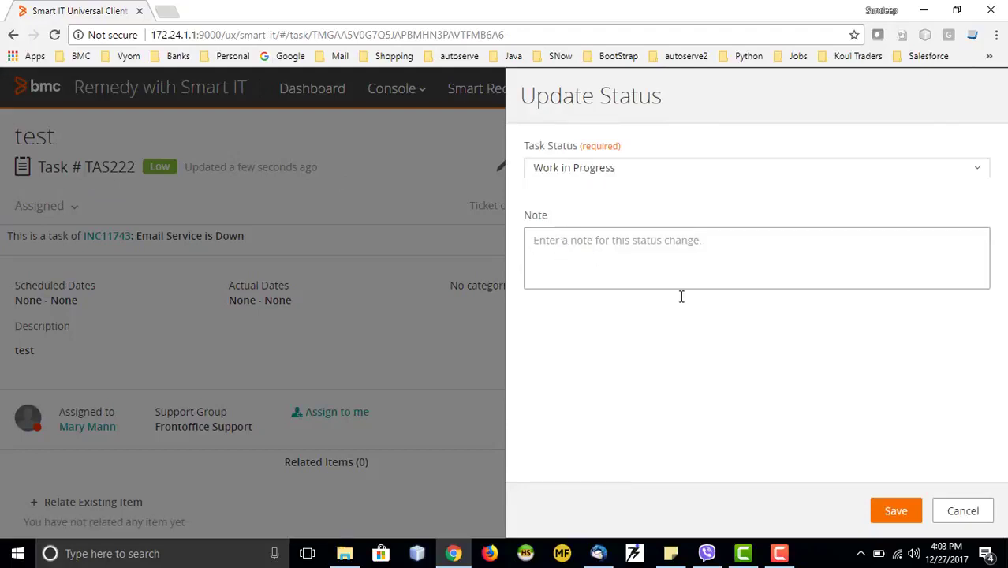
pyautogui.click(875, 513)
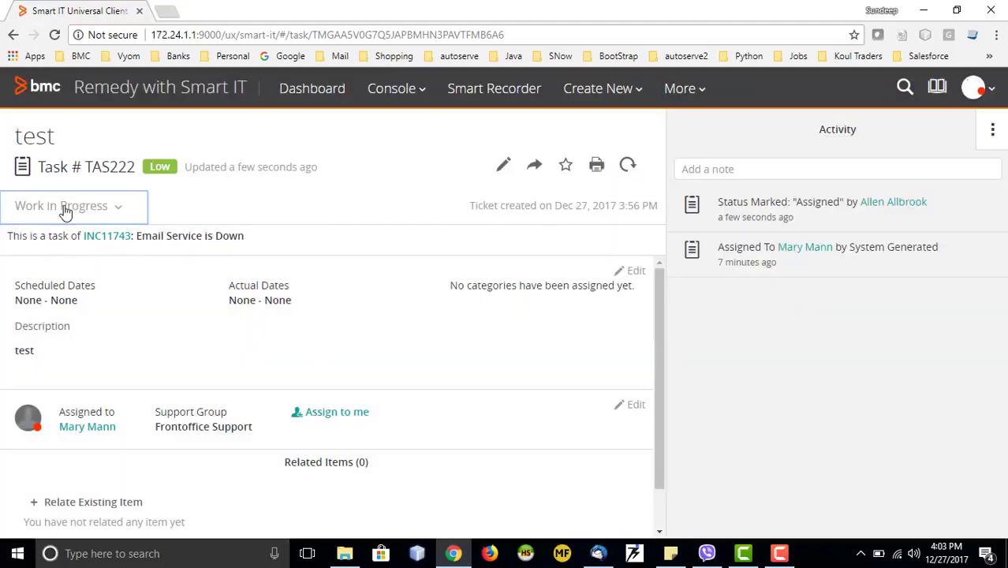
# Close the "test" task with the status reason Success and the note "closing", and save the change.
pyautogui.click(66, 213)
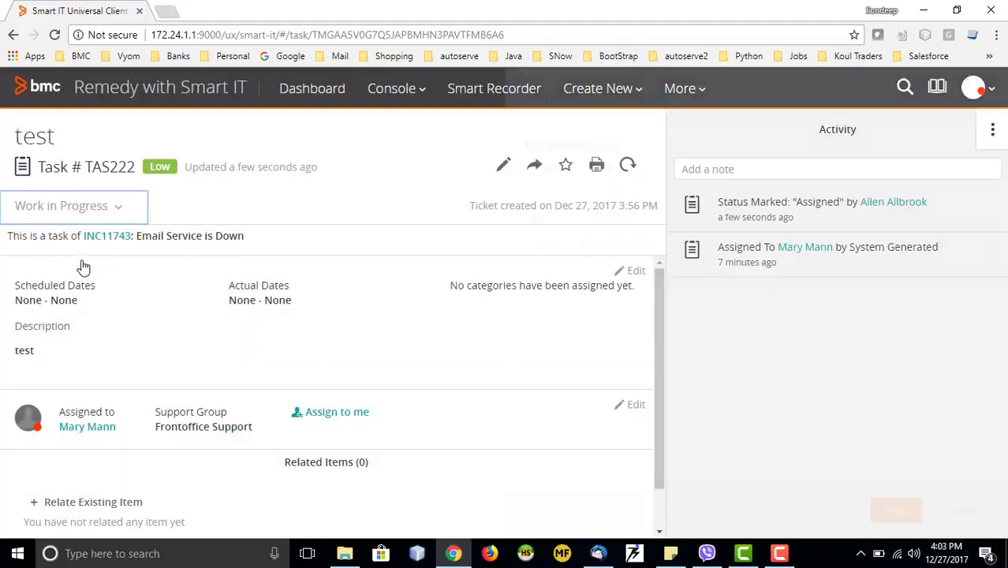
pyautogui.click(635, 175)
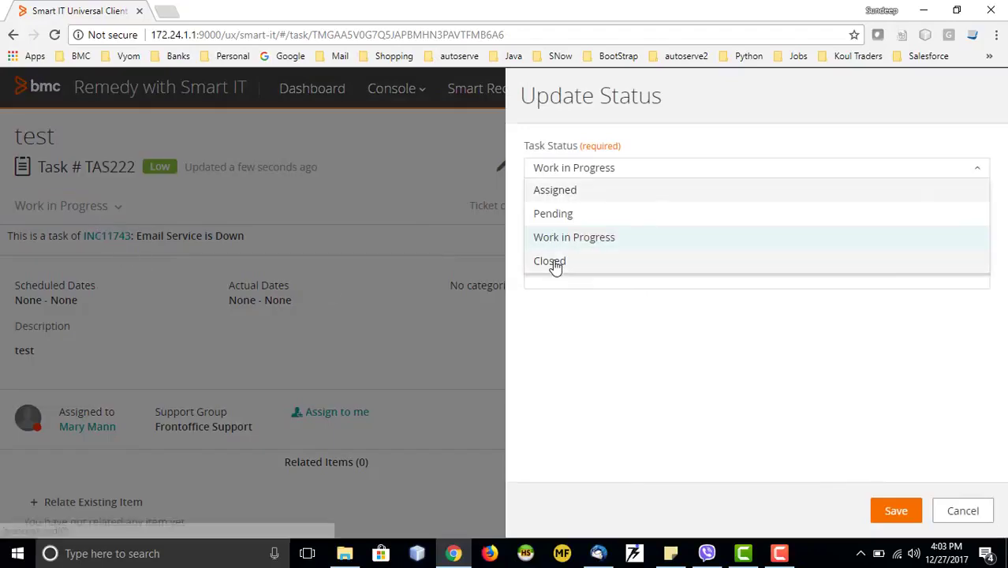
pyautogui.click(554, 263)
pyautogui.click(582, 226)
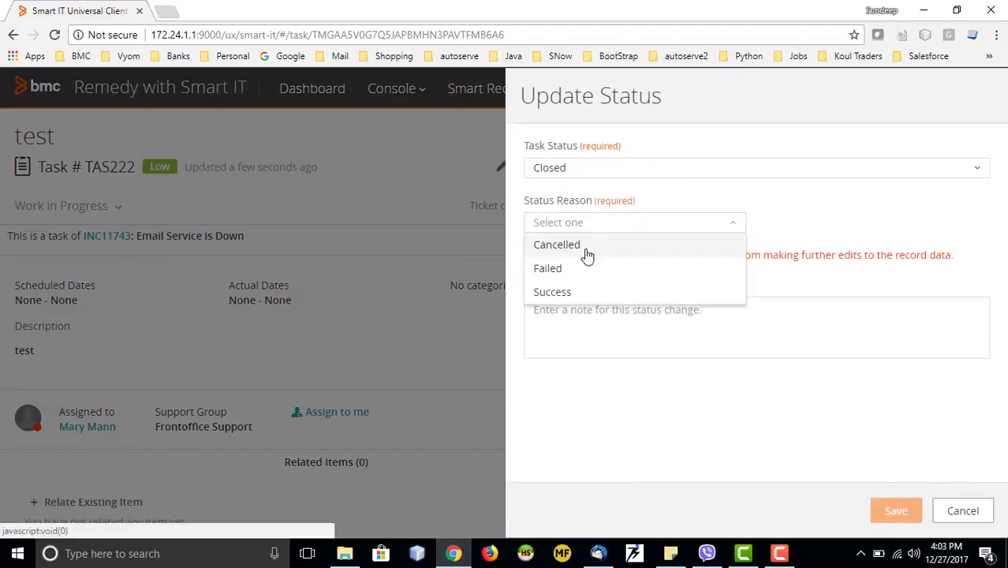
pyautogui.click(562, 292)
pyautogui.click(585, 337)
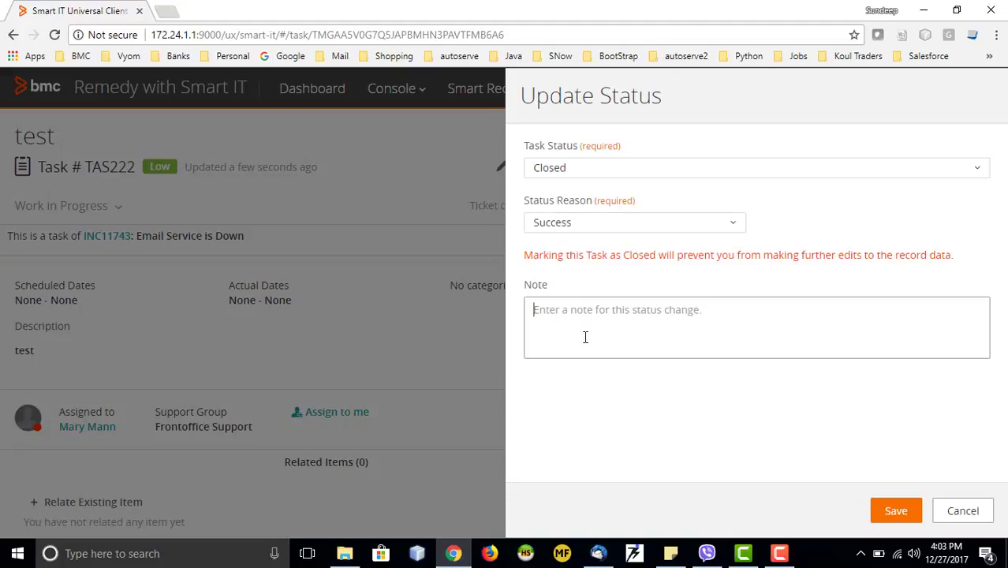
pyautogui.write('closing')
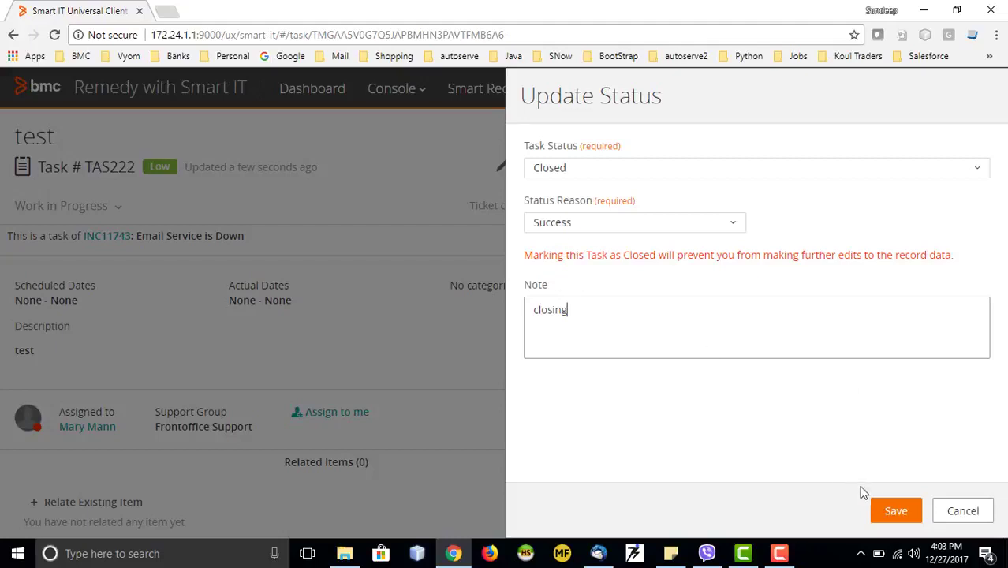
pyautogui.click(893, 511)
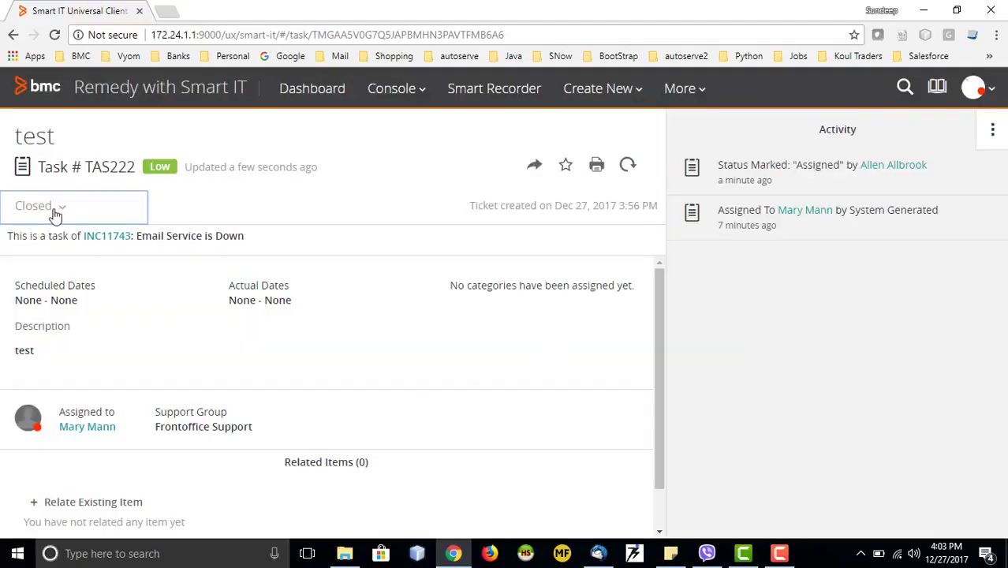
# Return to the parent incident and choose the status Resolved with the status reason No Further Action Required.
pyautogui.click(13, 35)
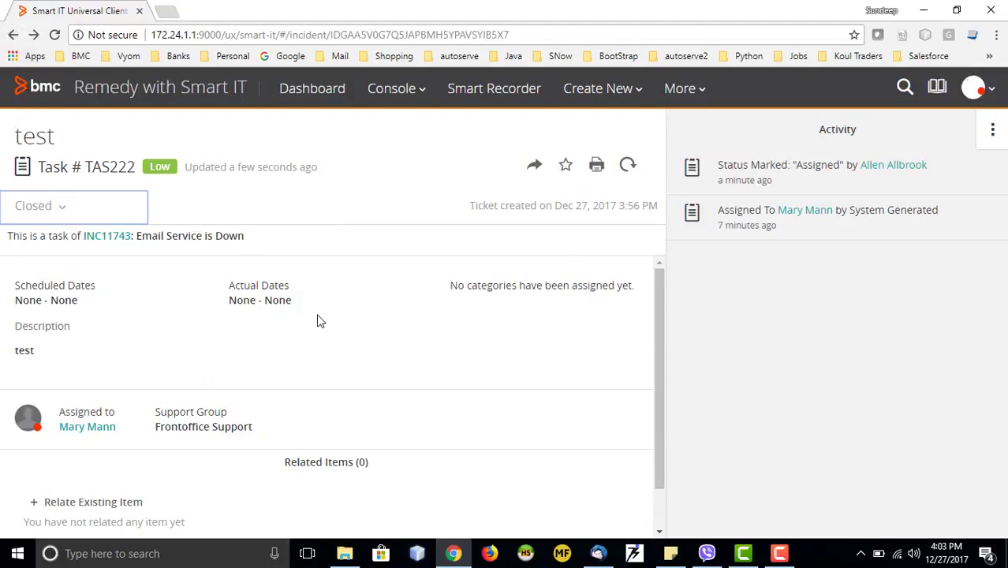
pyautogui.scroll(-5, 509, 359)
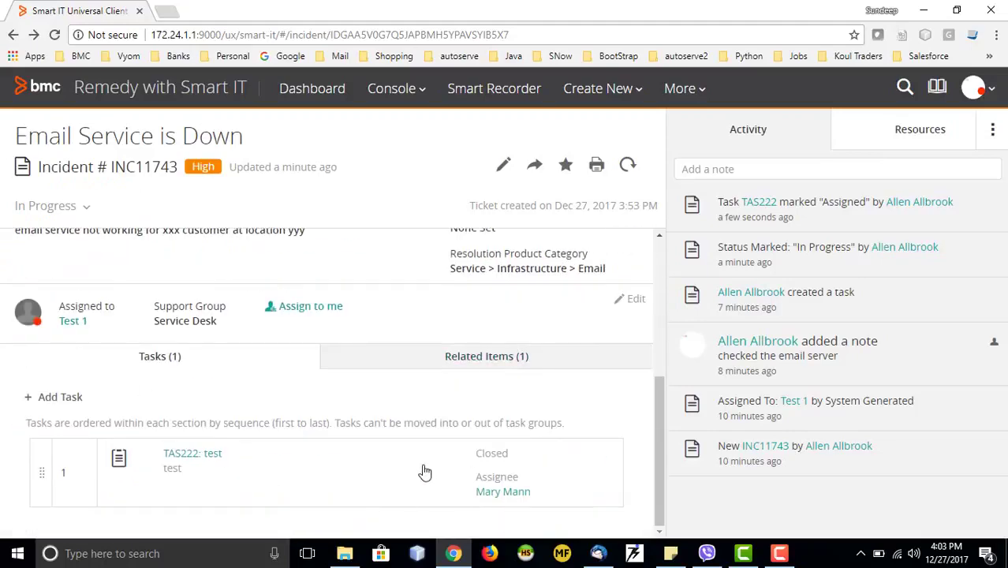
pyautogui.scroll(3, 588, 365)
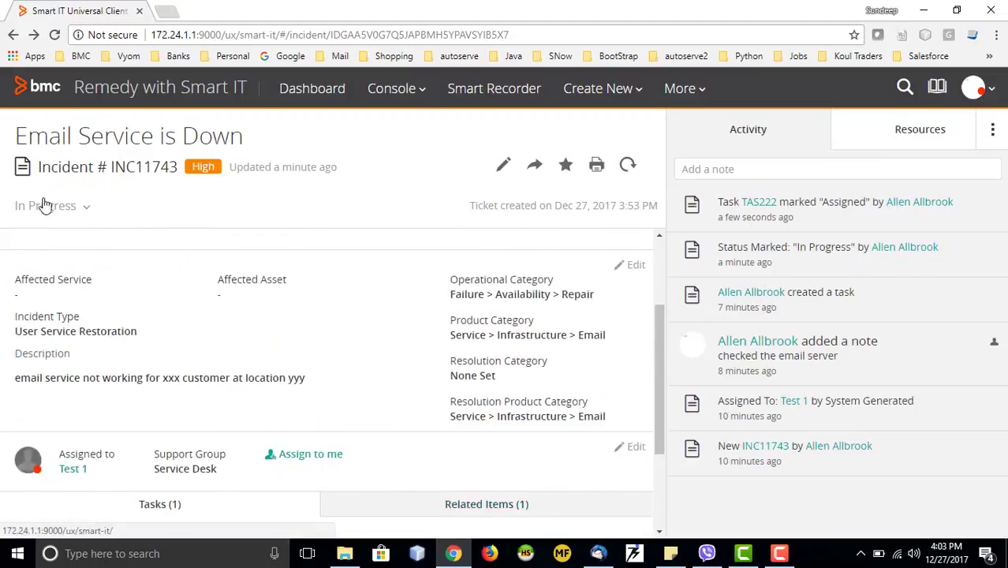
pyautogui.click(82, 210)
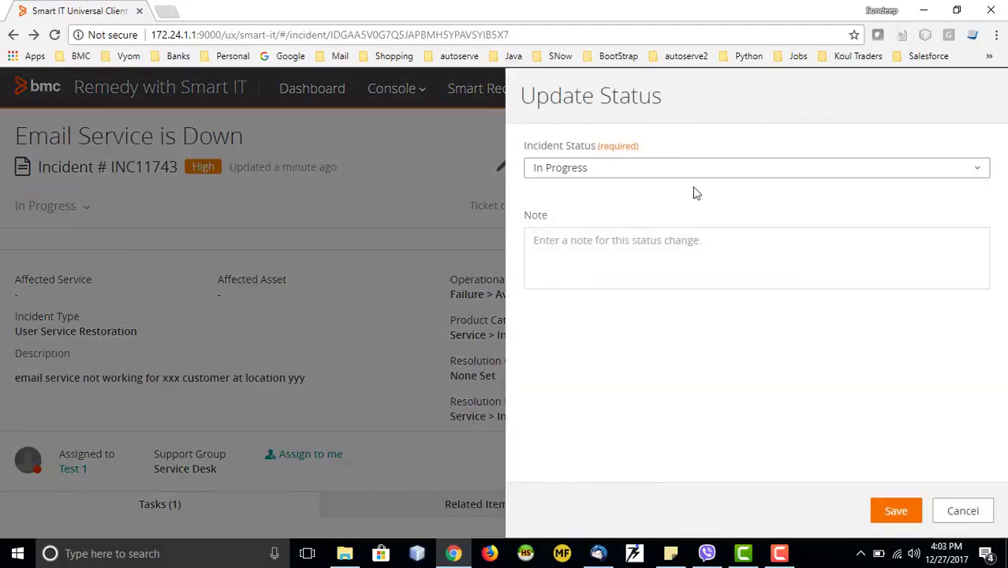
pyautogui.click(644, 177)
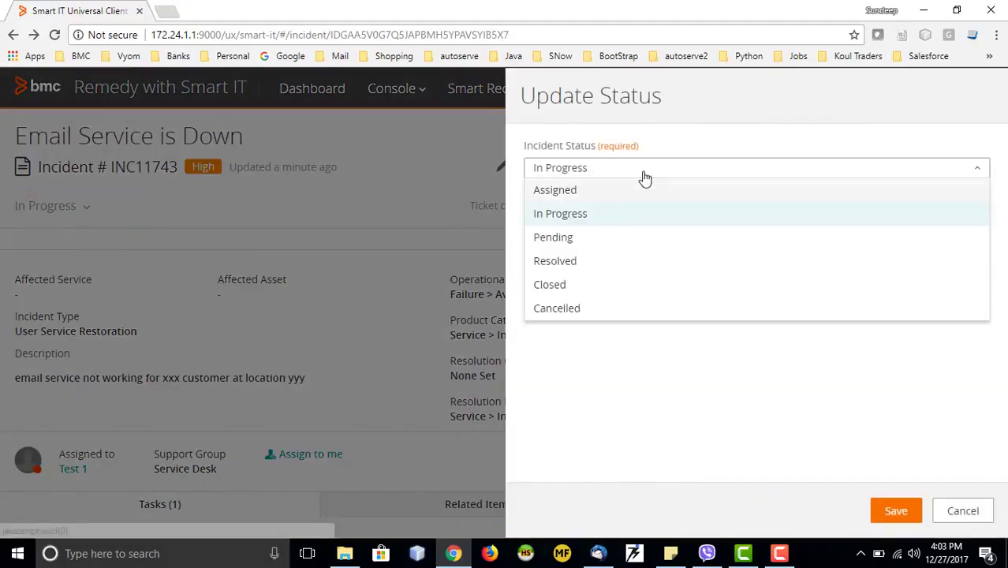
pyautogui.click(573, 284)
pyautogui.click(586, 168)
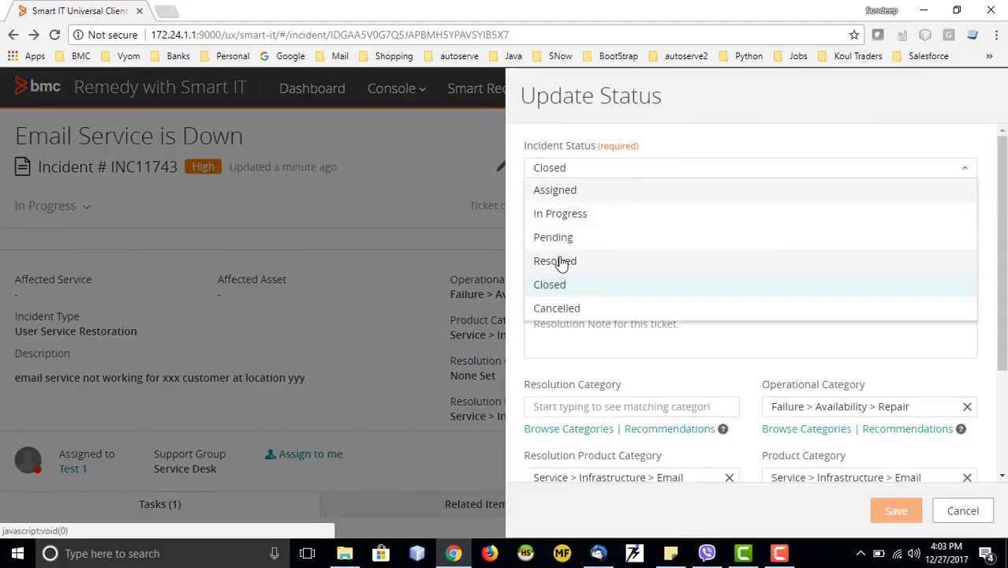
pyautogui.click(560, 261)
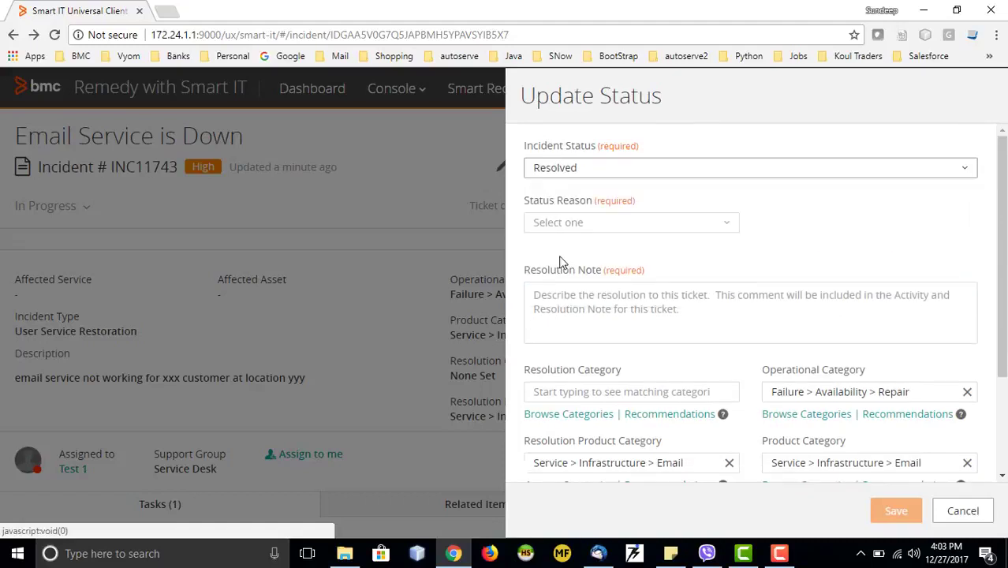
pyautogui.click(679, 224)
pyautogui.click(597, 295)
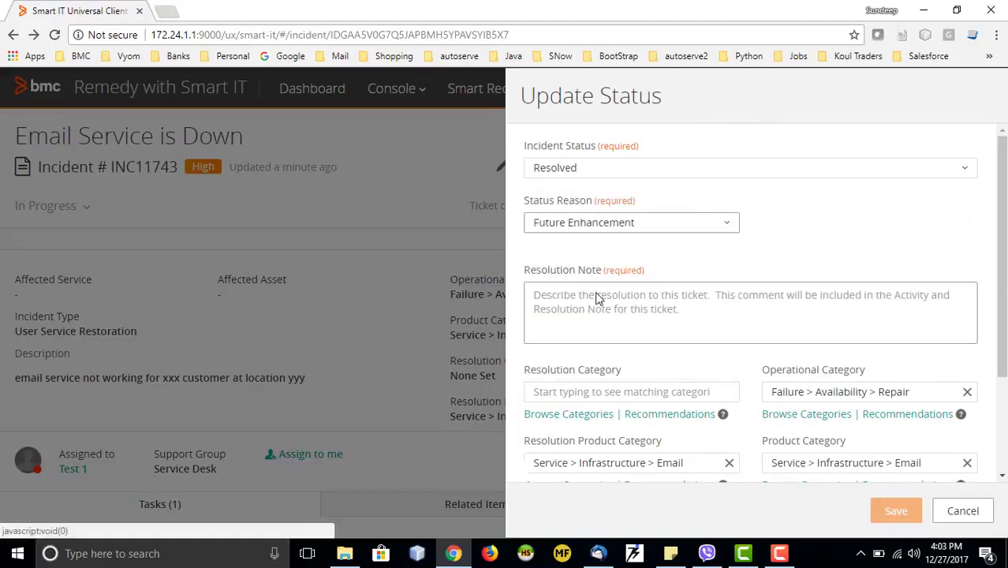
pyautogui.click(625, 225)
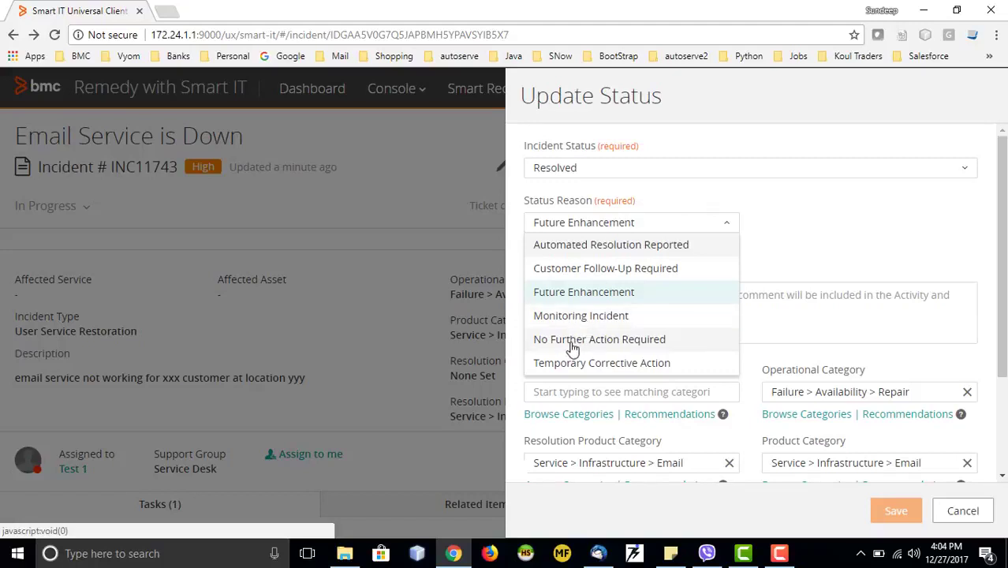
pyautogui.click(544, 340)
# Enter the resolution note "server up and running with email service working" and save the incident's status update.
pyautogui.click(612, 312)
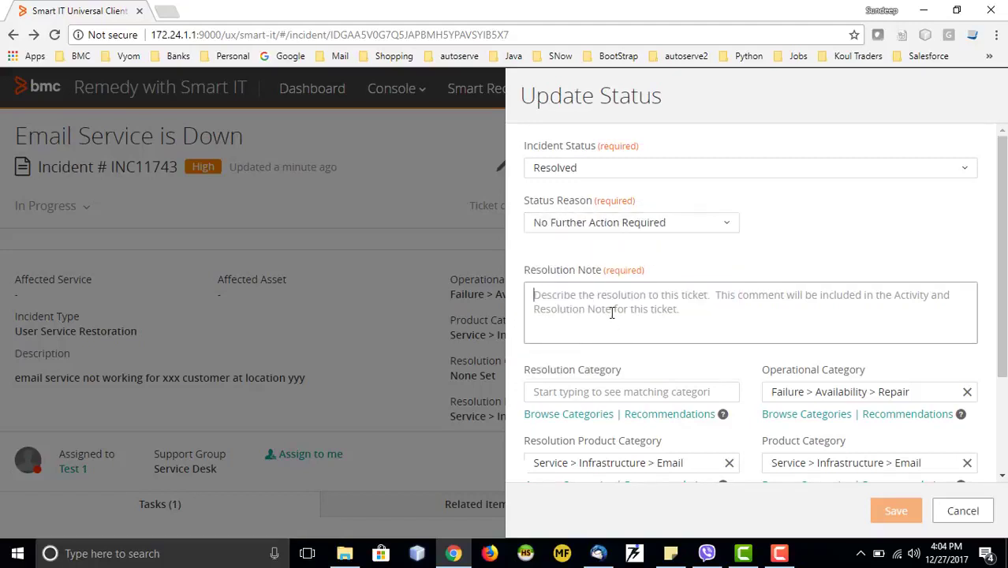
pyautogui.write('server ')
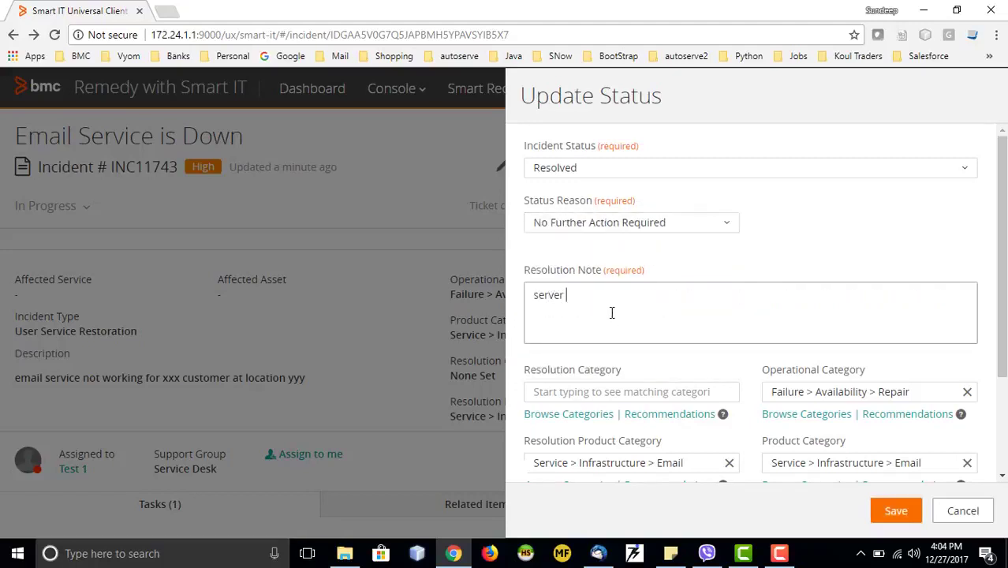
pyautogui.write('up and runnign')
pyautogui.press('BackSpace')
pyautogui.write('ng with email service ')
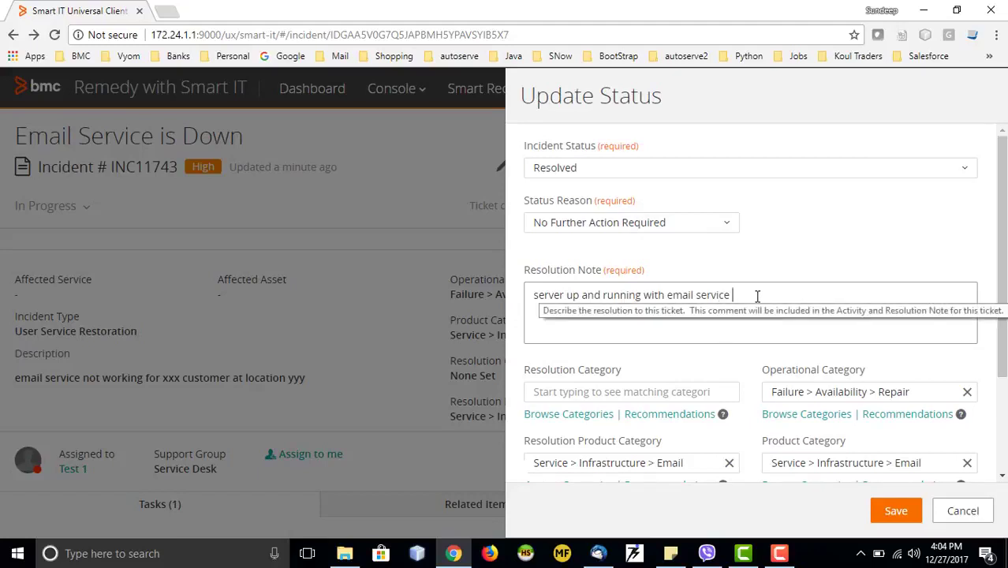
pyautogui.write('working')
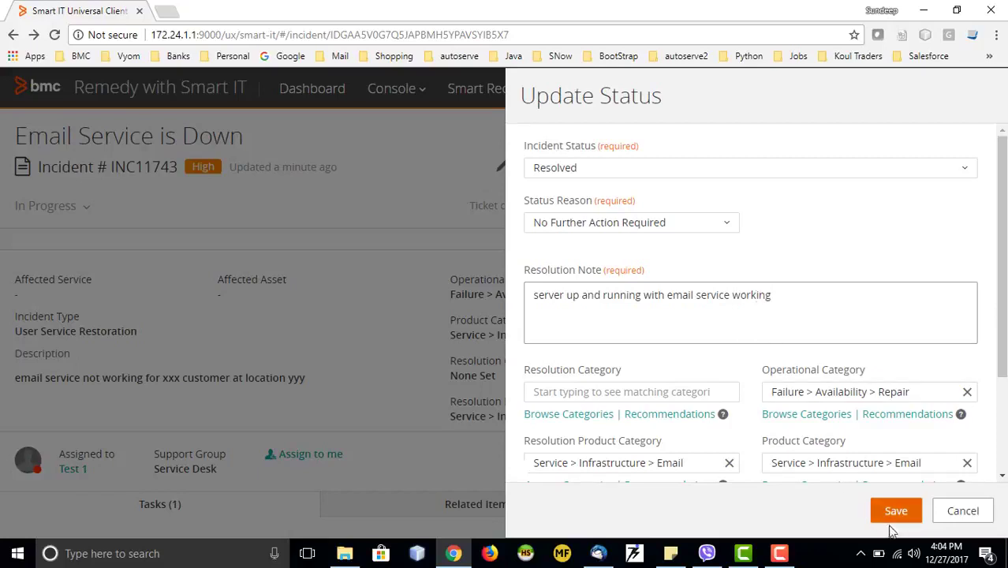
pyautogui.click(895, 512)
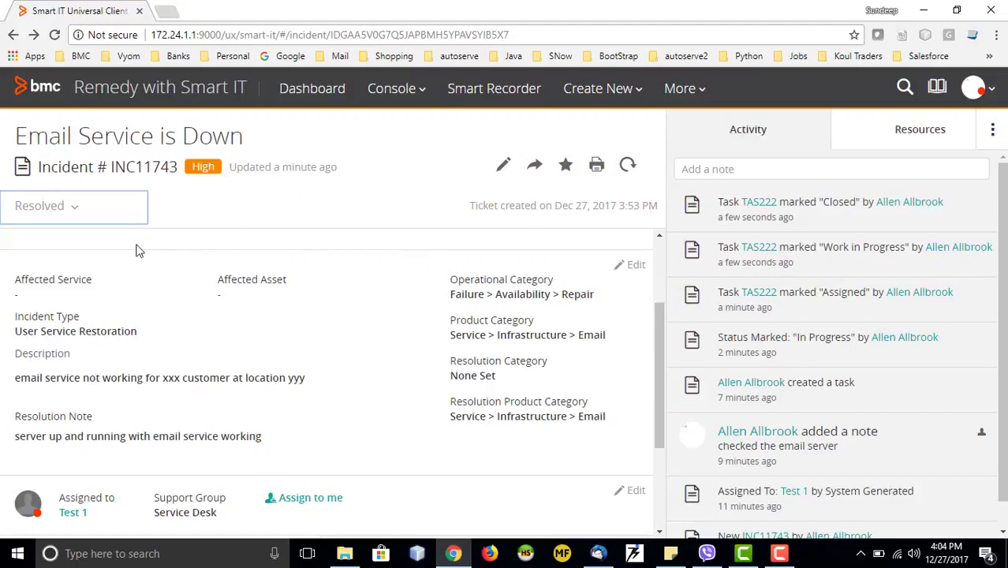
# Review the resolved incident's details, activity and task list, and show its related items.
pyautogui.scroll(-2, 135, 247)
pyautogui.scroll(1, 135, 247)
pyautogui.scroll(-1, 1000, 293)
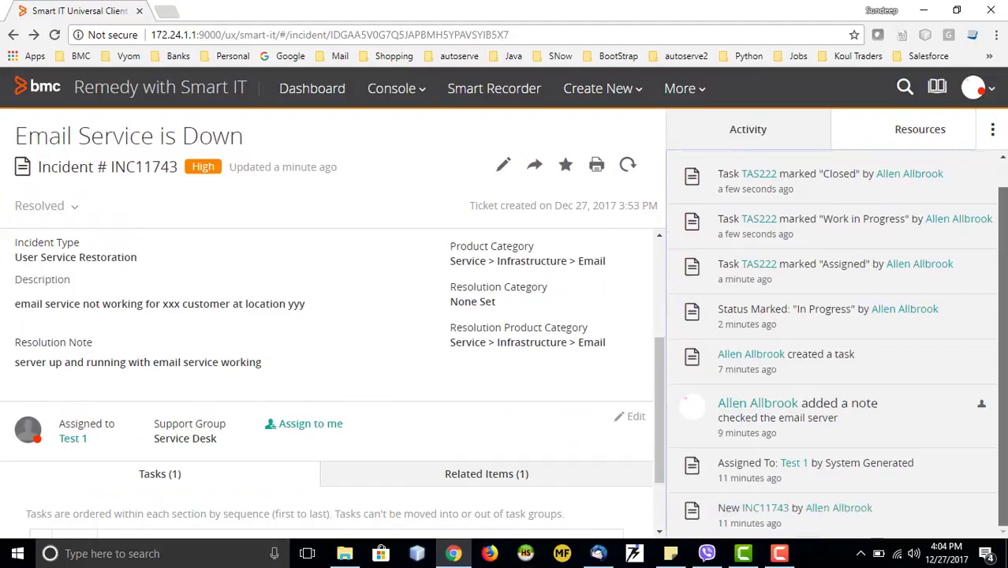
pyautogui.scroll(-2, 493, 399)
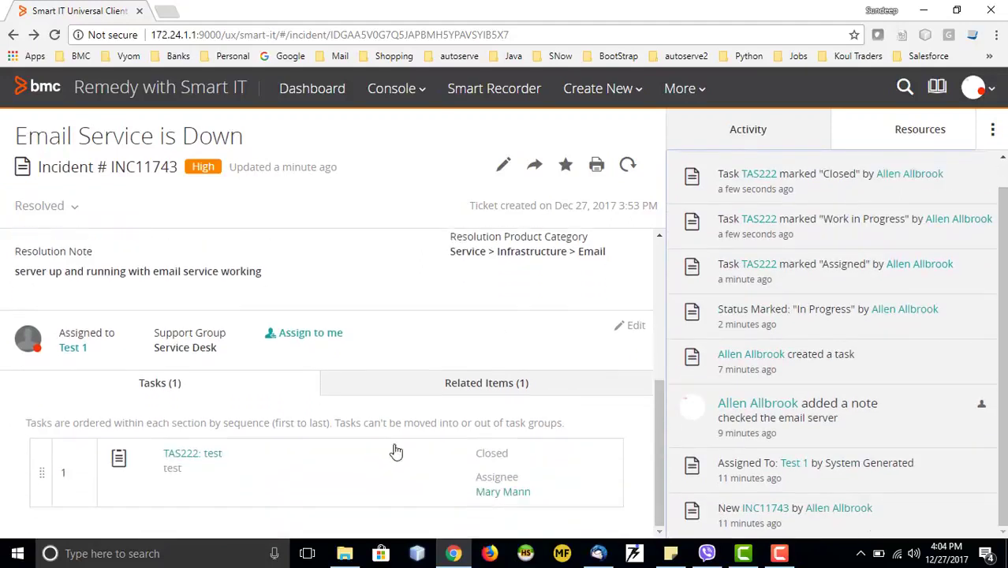
pyautogui.click(427, 391)
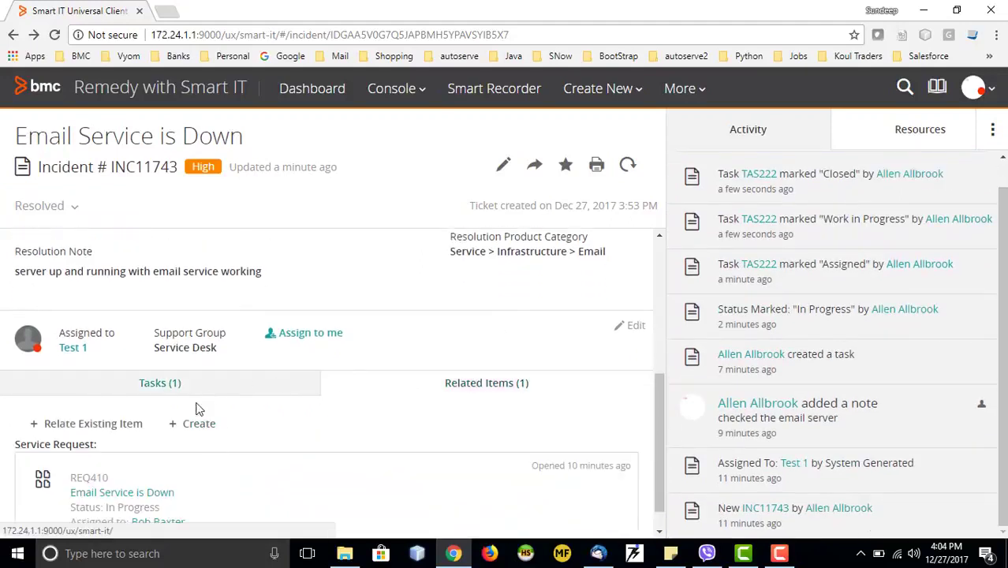
# Open the "Email Service is Down" service request related to the incident and show the record types available for creation.
pyautogui.scroll(-1, 209, 403)
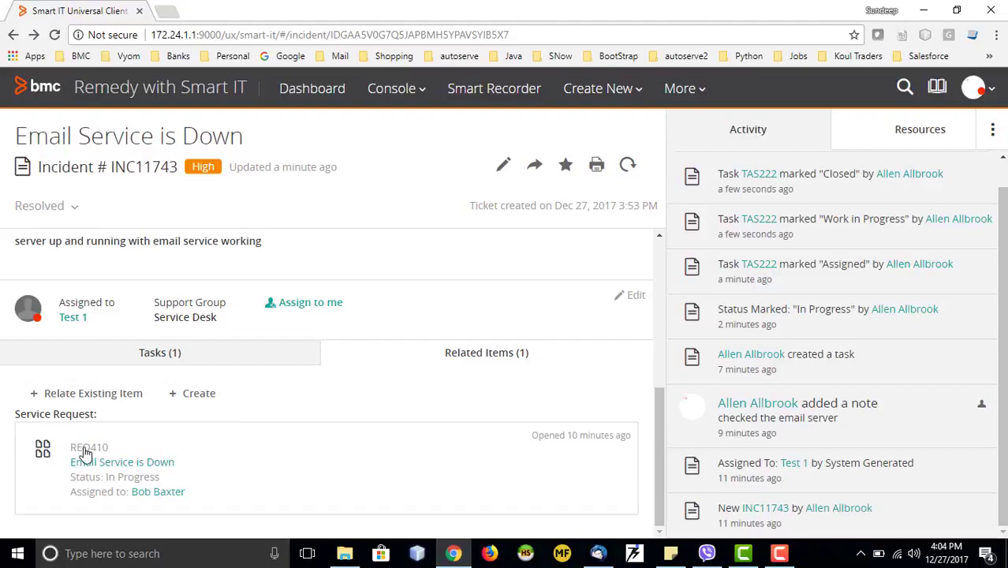
pyautogui.click(104, 464)
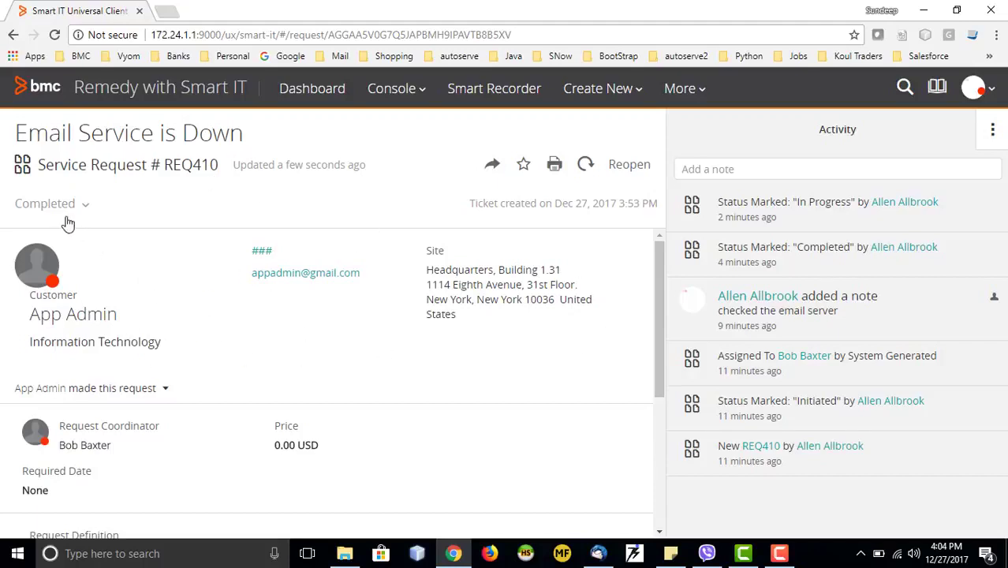
pyautogui.click(639, 93)
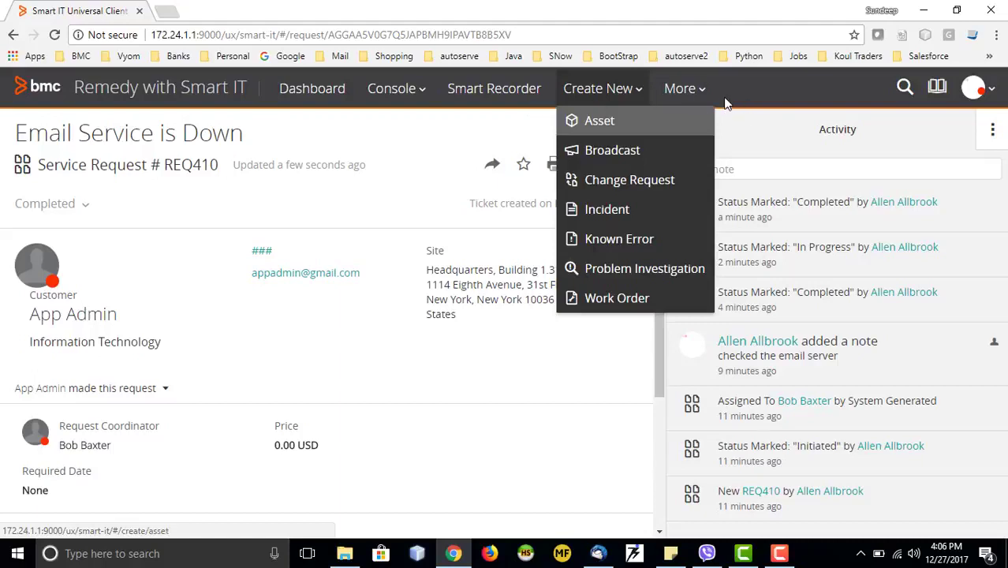
pyautogui.click(526, 102)
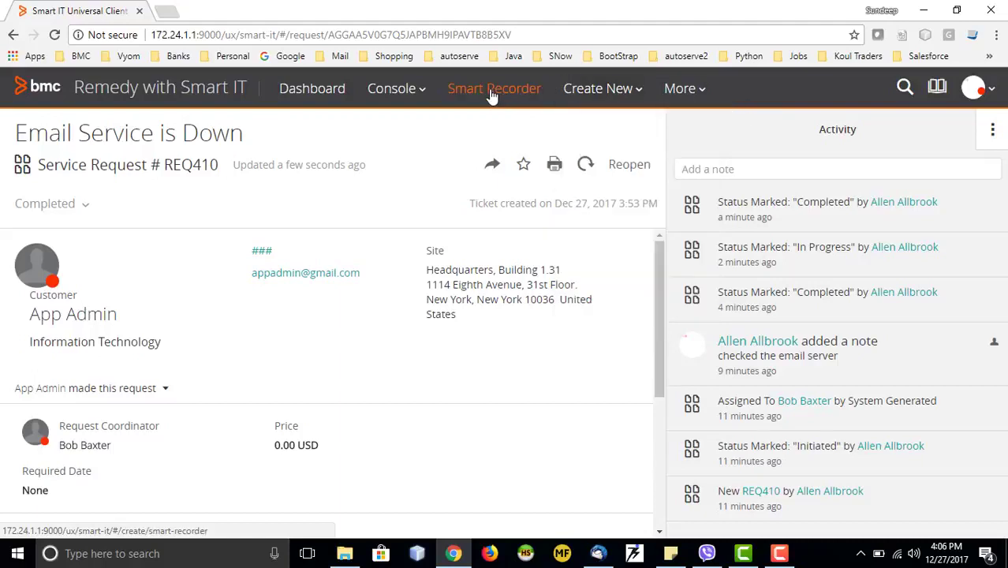
# Open the Smart Recorder, tag the application admin account as the customer and enter the issue "my laptop not working".
pyautogui.click(490, 91)
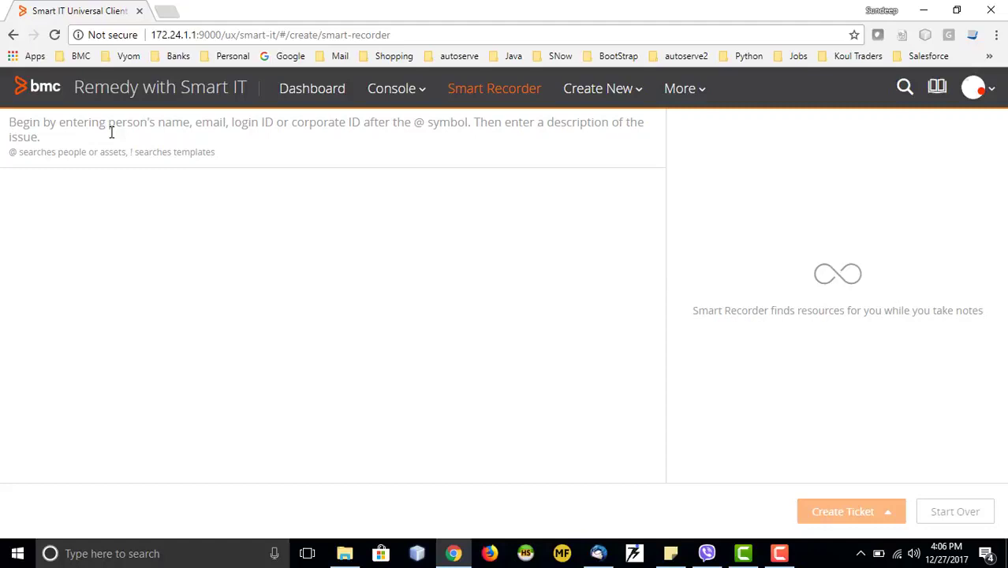
pyautogui.write('@')
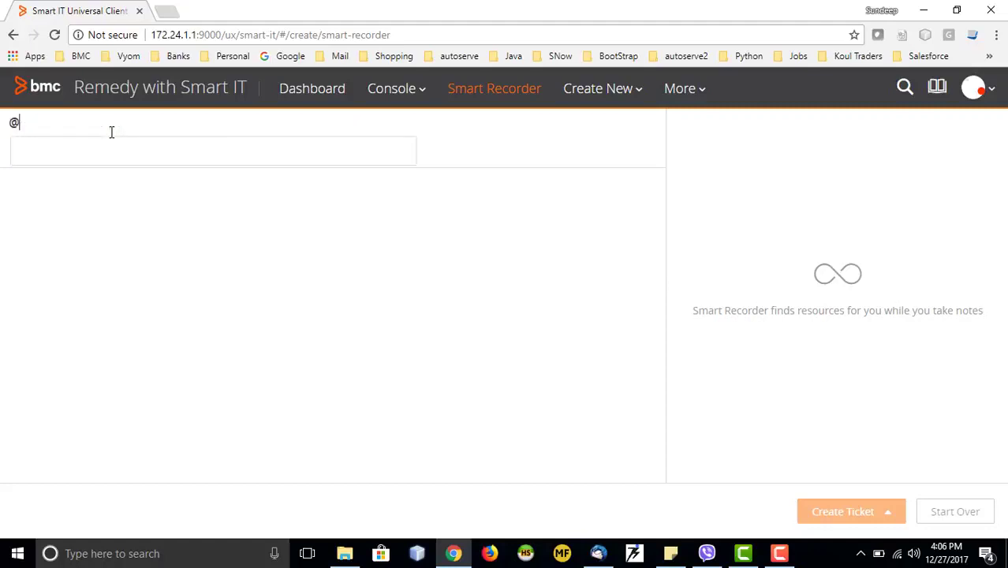
pyautogui.write('App')
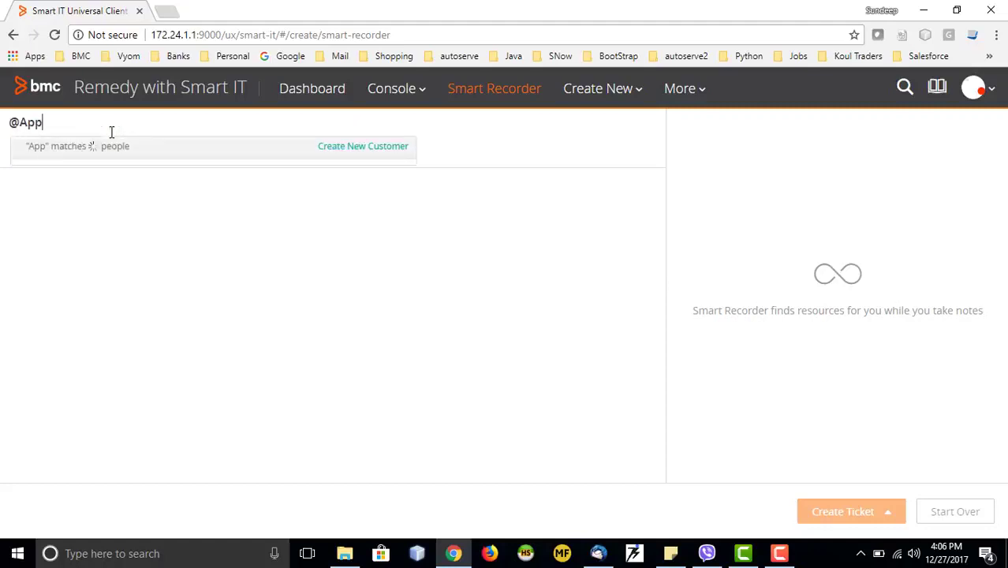
pyautogui.click(99, 199)
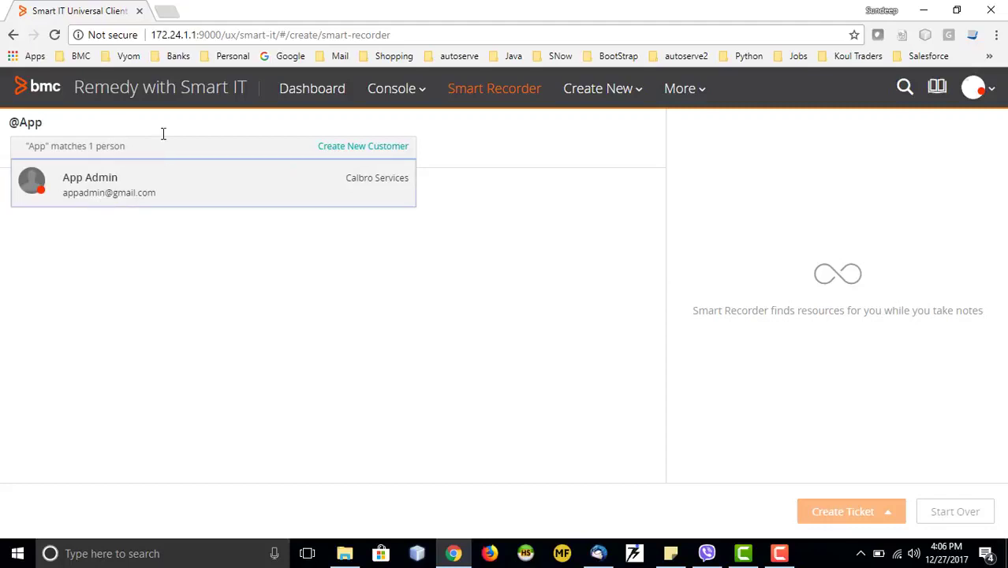
pyautogui.write('my ')
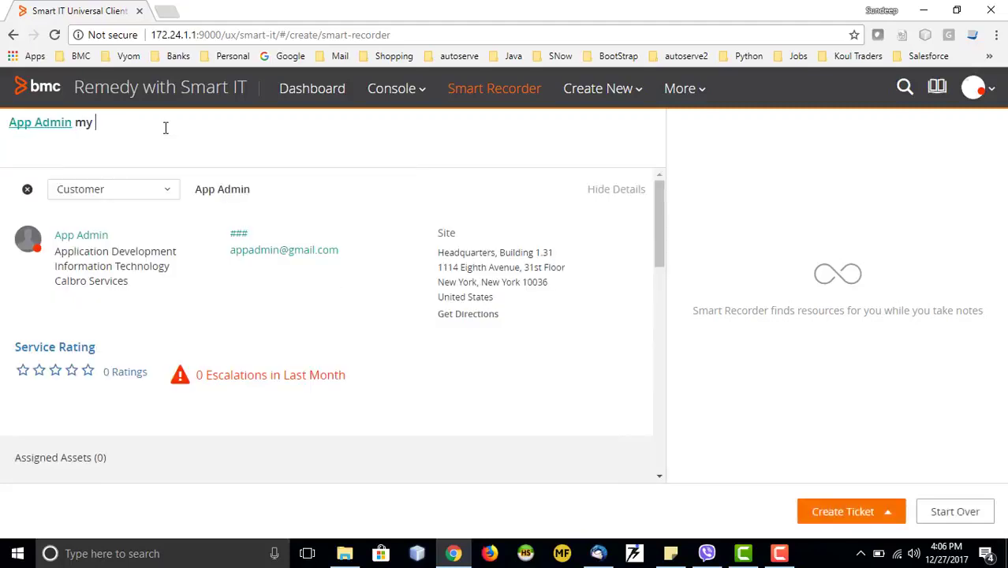
pyautogui.write('laptop not working')
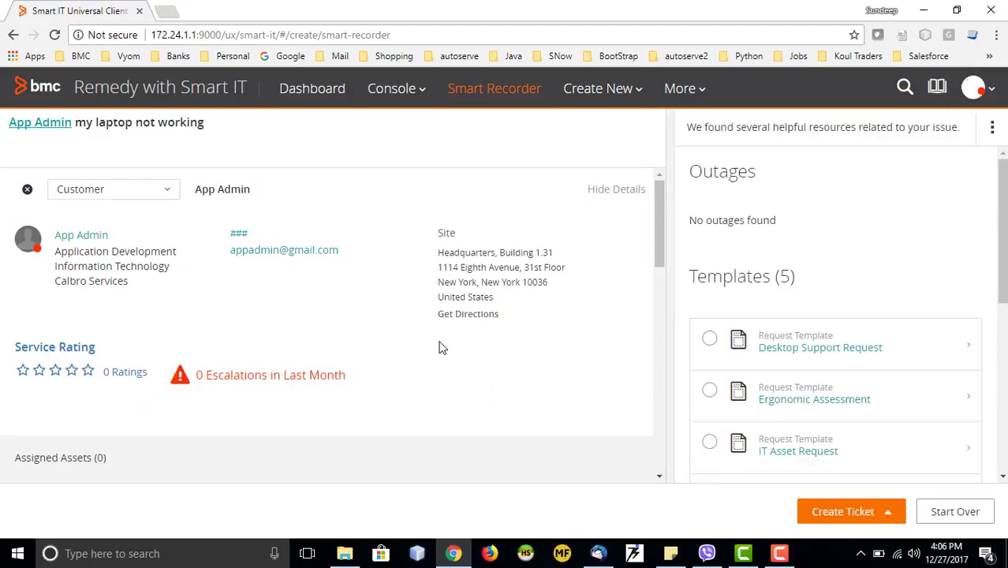
# Review the customer's details, assigned assets, open tickets and resolved tickets in the Smart Recorder.
pyautogui.scroll(-4, 440, 342)
pyautogui.scroll(-2, 440, 346)
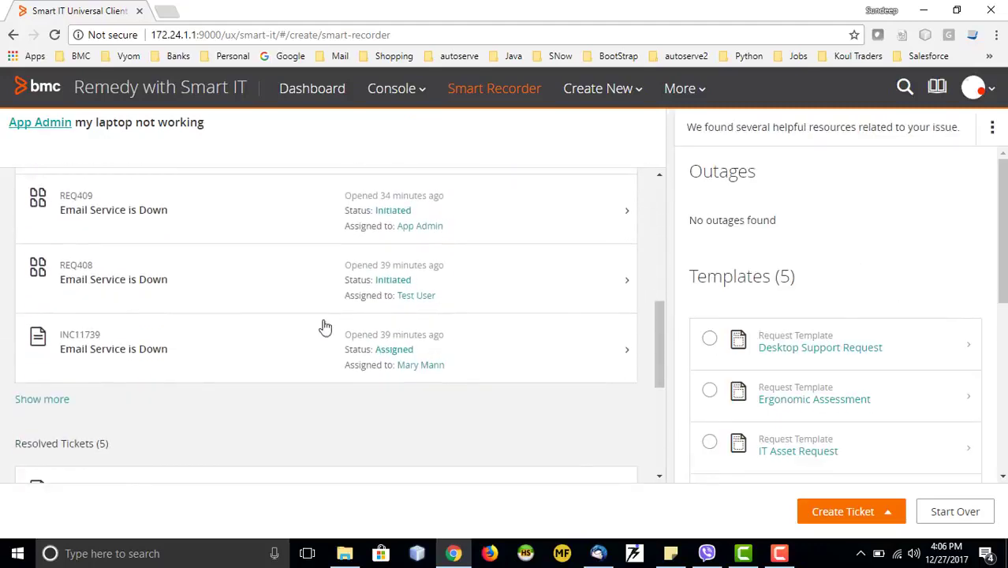
pyautogui.scroll(3, 230, 317)
pyautogui.scroll(3, 155, 297)
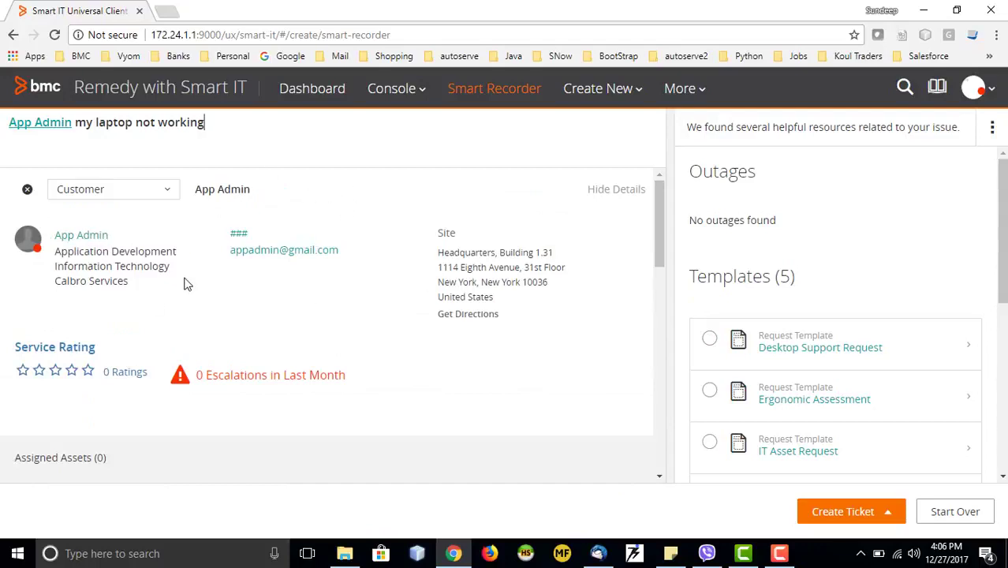
pyautogui.scroll(-3, 184, 282)
pyautogui.scroll(3, 77, 254)
pyautogui.scroll(-3, 168, 293)
pyautogui.scroll(-1, 183, 292)
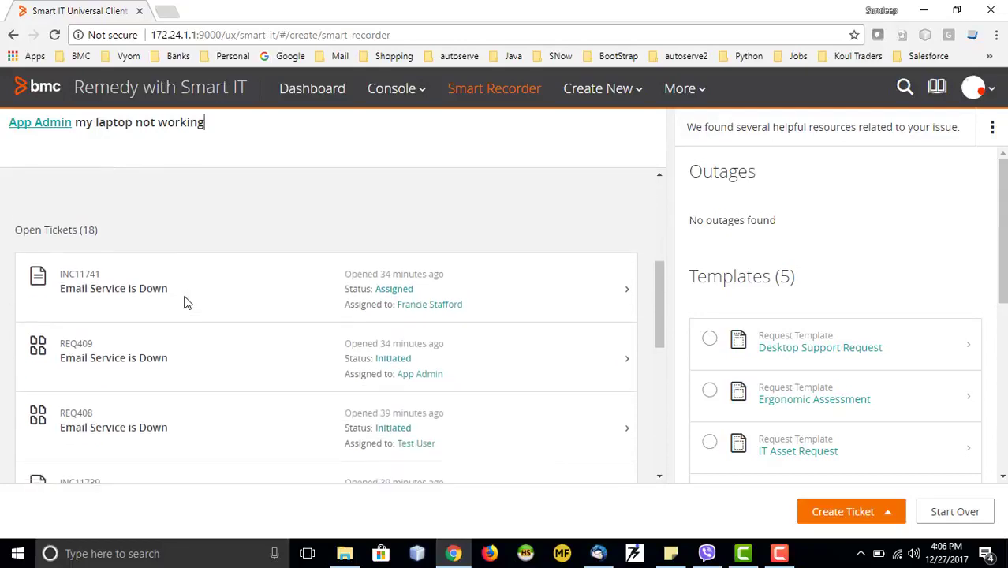
pyautogui.scroll(2, 142, 316)
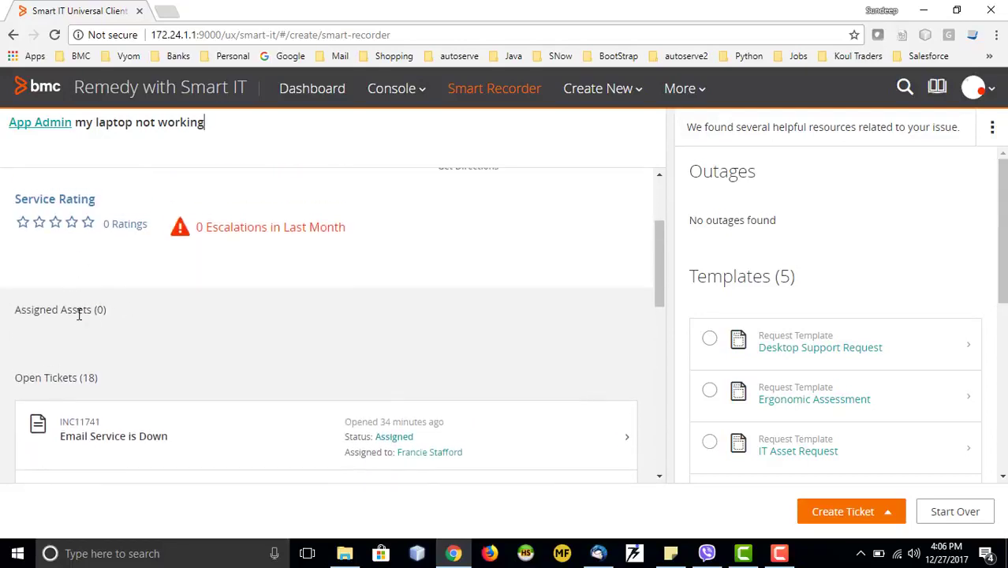
pyautogui.scroll(-2, 79, 314)
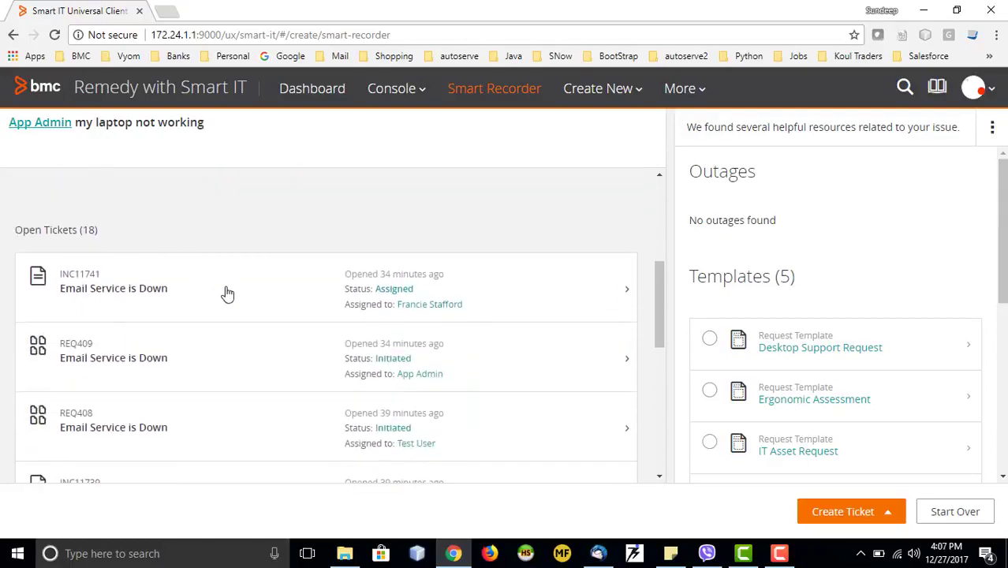
pyautogui.scroll(-3, 225, 292)
pyautogui.scroll(-1, 442, 336)
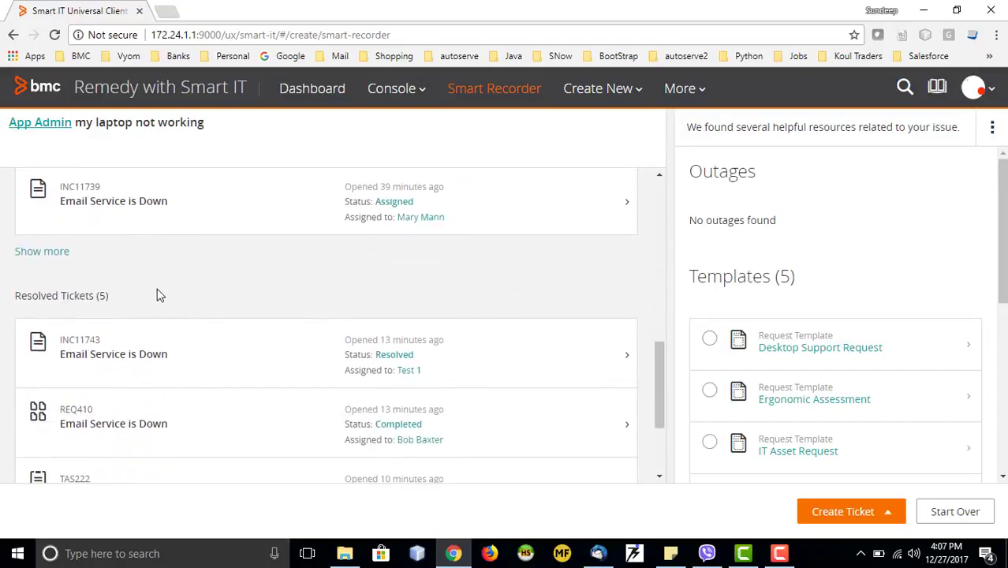
pyautogui.scroll(-2, 381, 357)
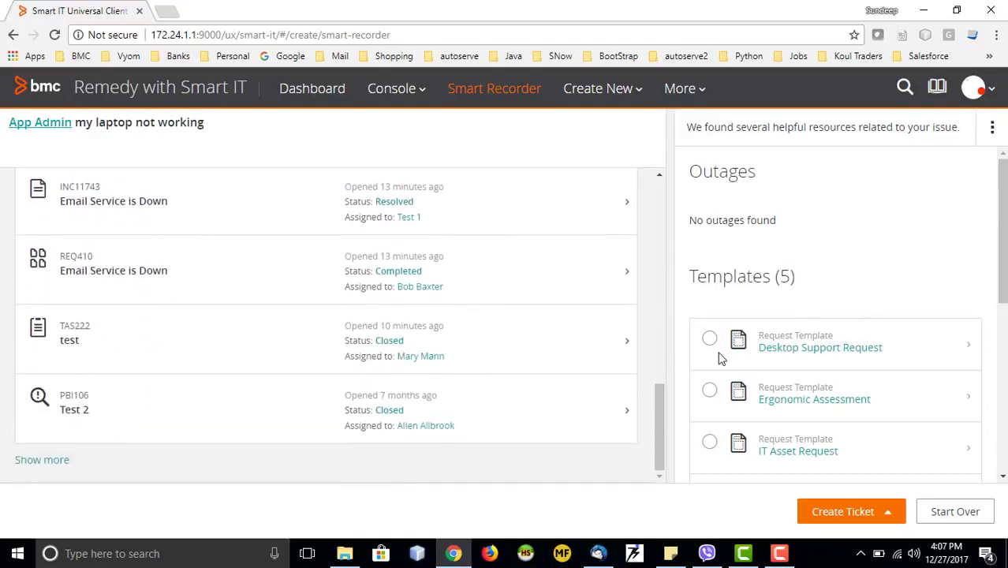
# Select the Desktop Support Request template, create a draft service request from it and dismiss the notice.
pyautogui.scroll(-1, 773, 414)
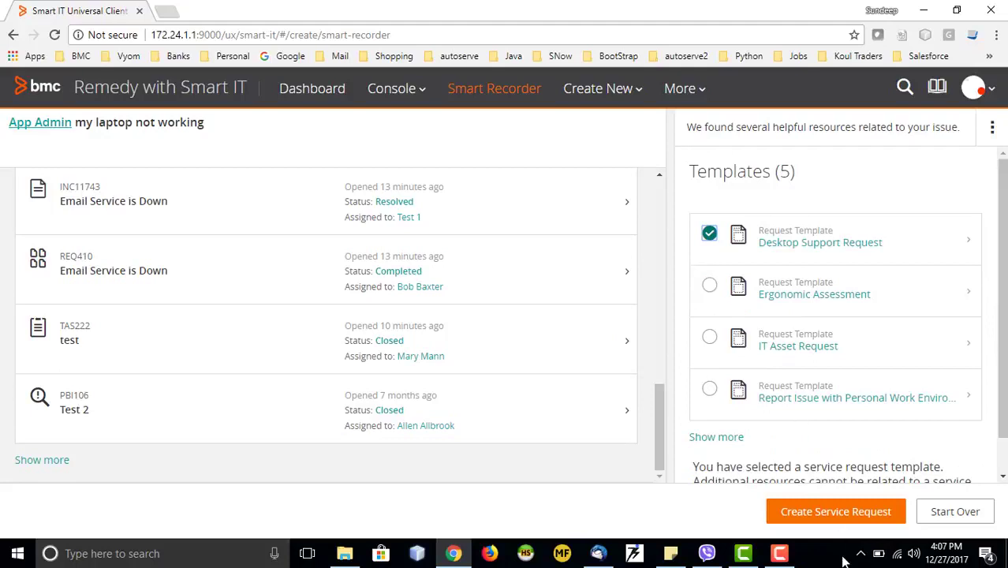
pyautogui.click(824, 514)
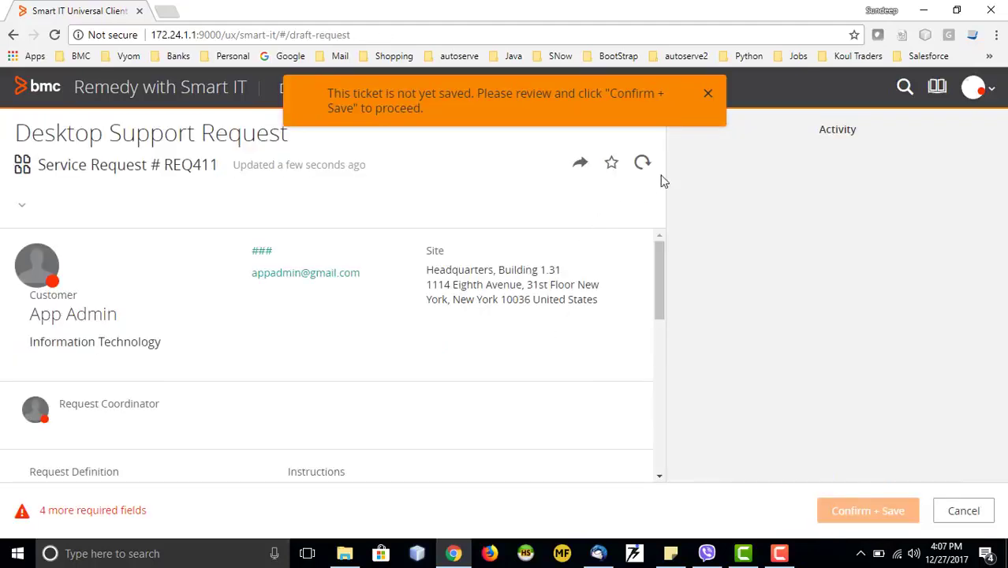
pyautogui.click(707, 94)
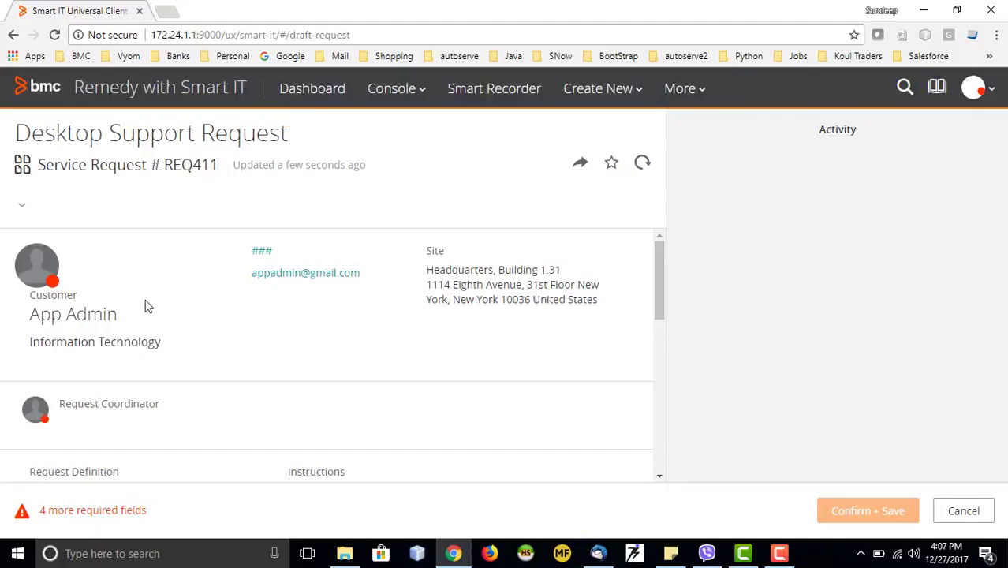
# Set the request's nature to "I can't do something I used to be able to do, something is broken", impact to 3-Moderate/Limited and urgency to 4-Low.
pyautogui.scroll(-1, 145, 306)
pyautogui.scroll(1, 144, 306)
pyautogui.scroll(-5, 474, 312)
pyautogui.scroll(-2, 339, 349)
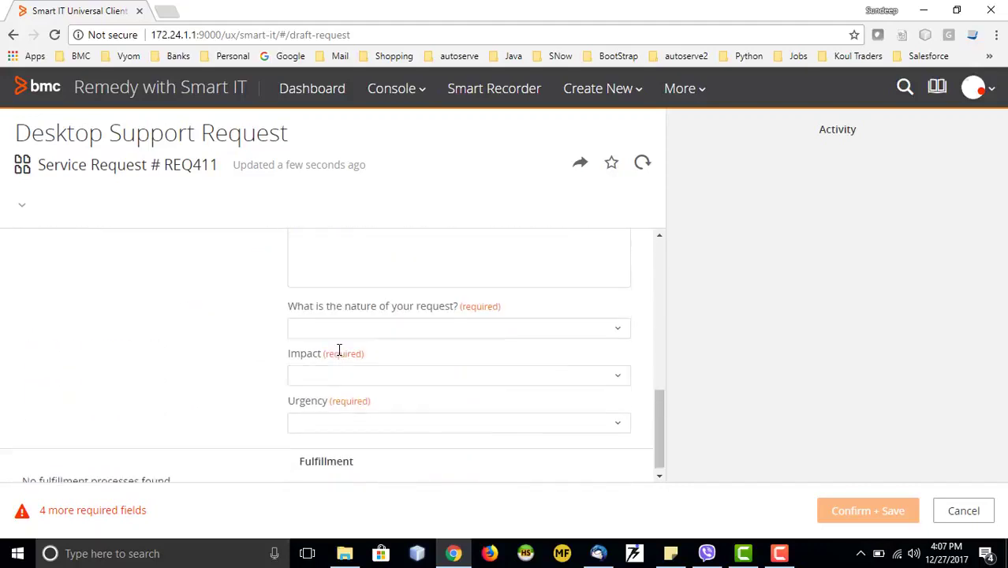
pyautogui.click(611, 324)
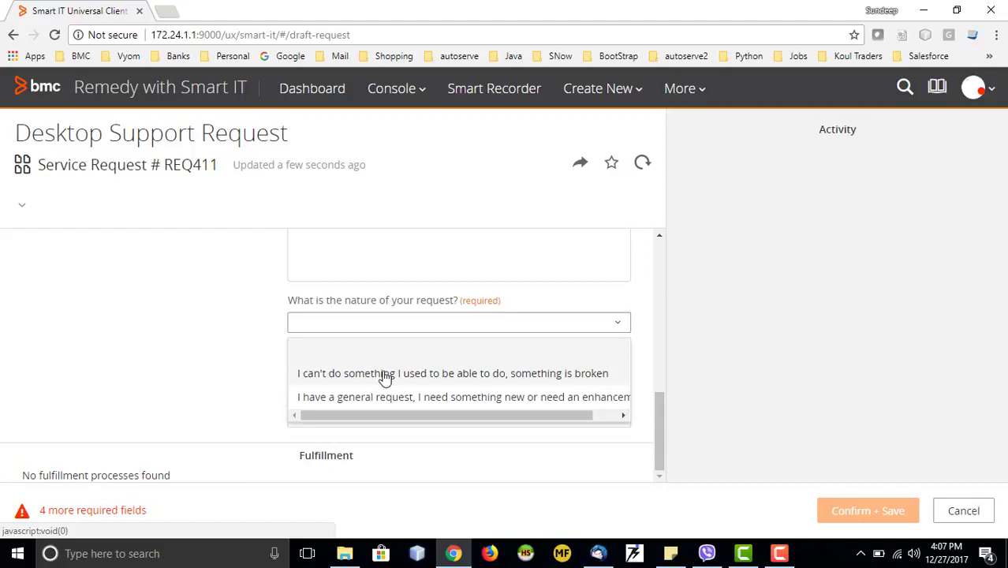
pyautogui.click(380, 374)
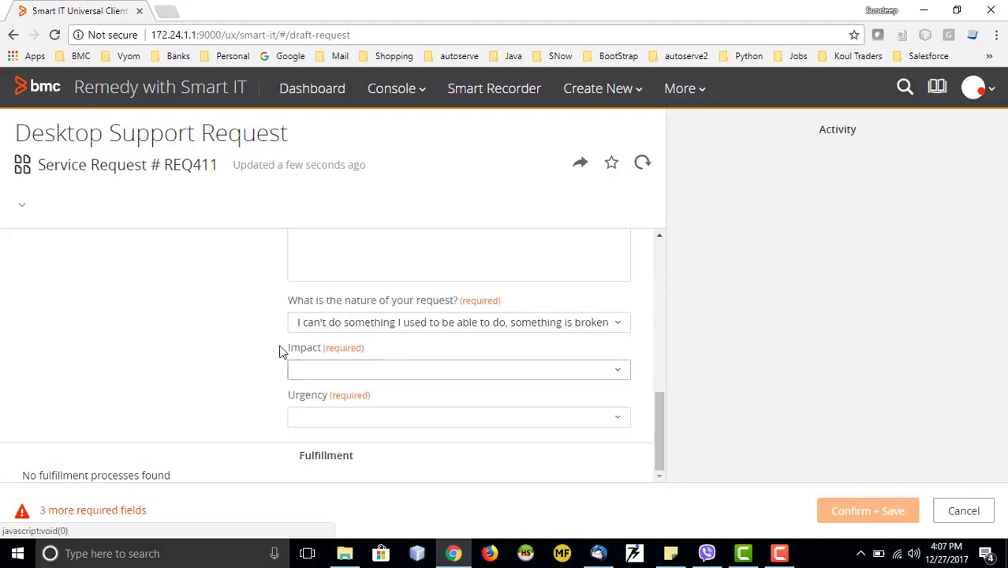
pyautogui.click(372, 375)
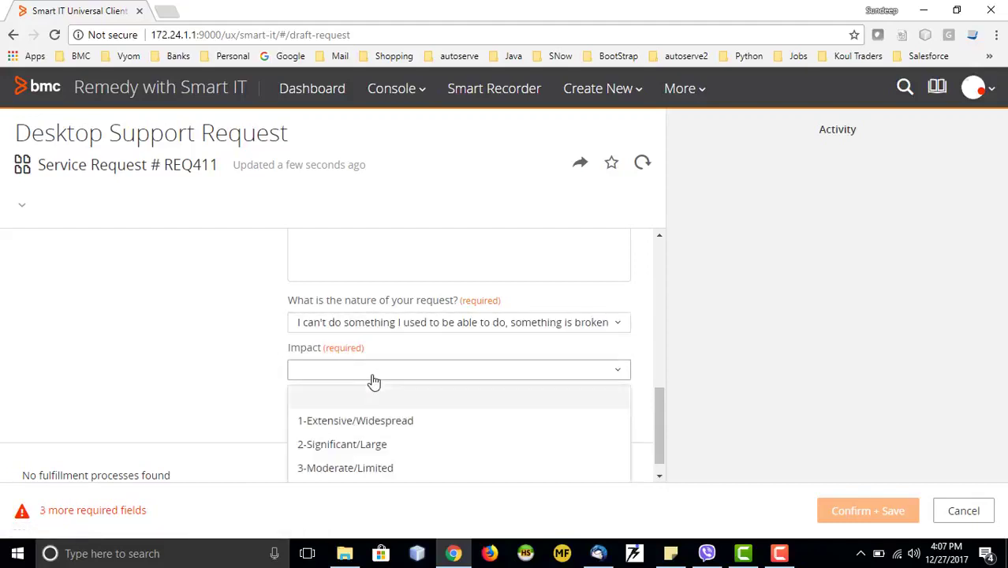
pyautogui.click(349, 468)
pyautogui.click(353, 423)
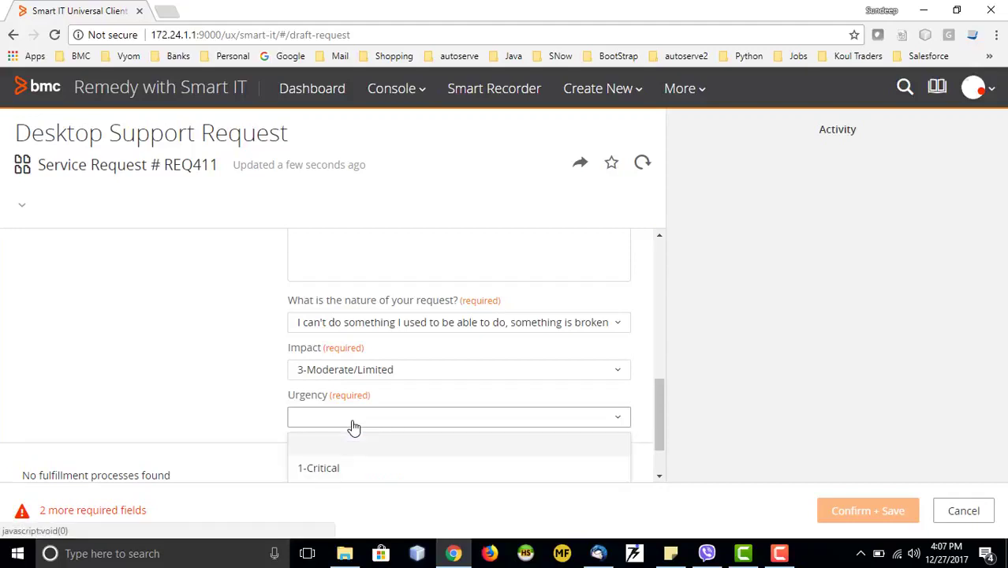
pyautogui.click(349, 468)
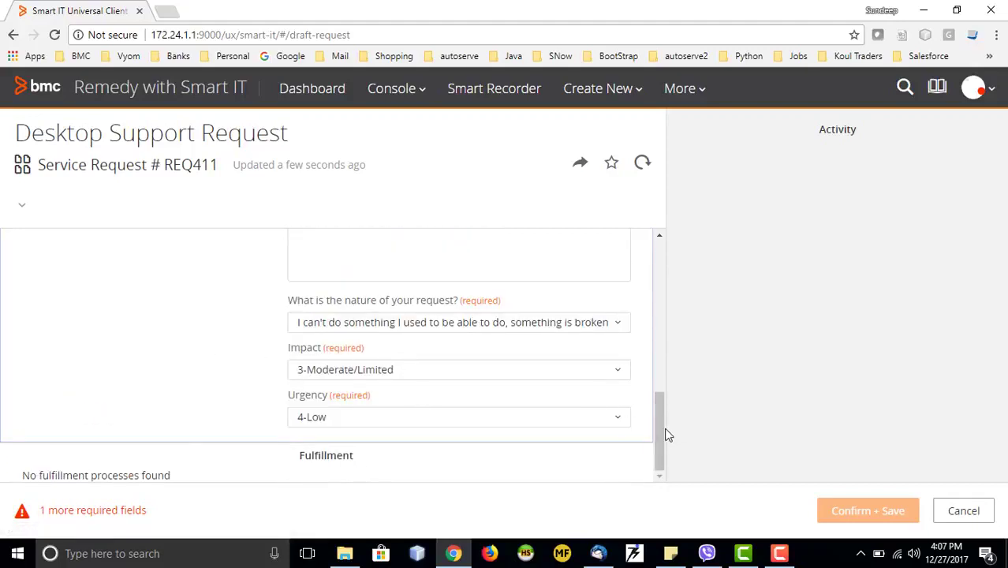
# Look over the draft's remaining fields and instructions, and abandon it unsaved to return to the Smart Recorder.
pyautogui.moveTo(662, 433); pyautogui.dragTo(665, 499)
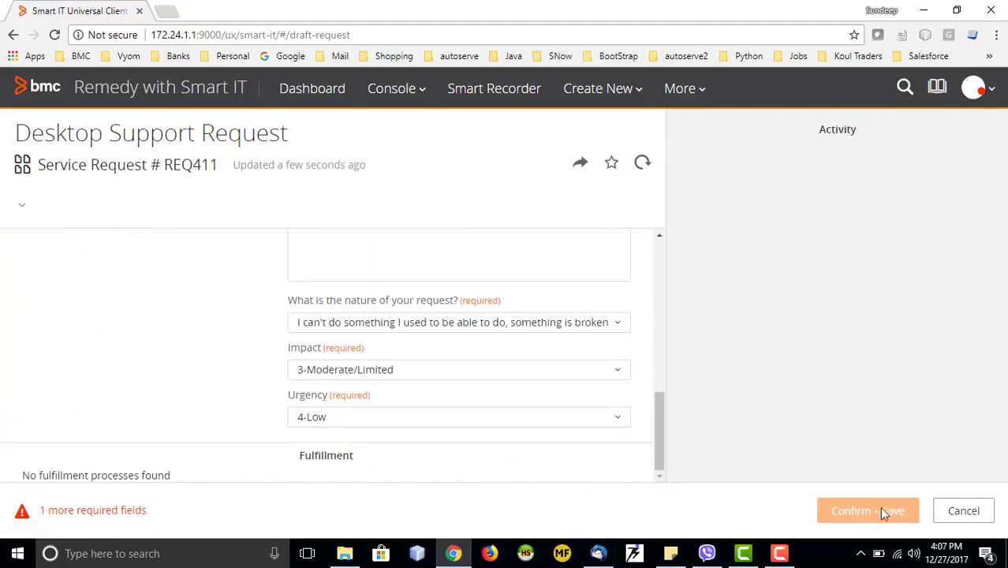
pyautogui.scroll(3, 382, 351)
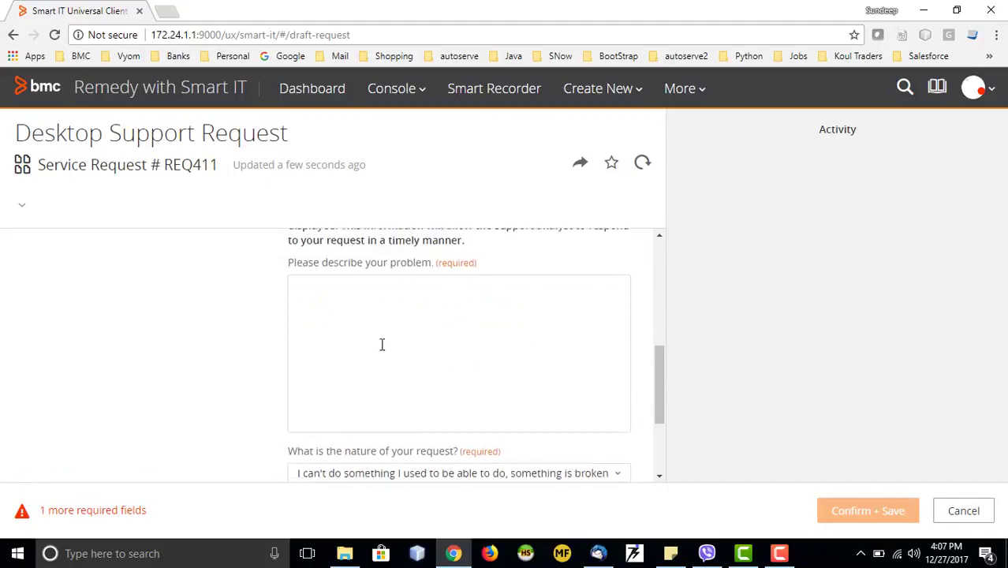
pyautogui.scroll(3, 384, 351)
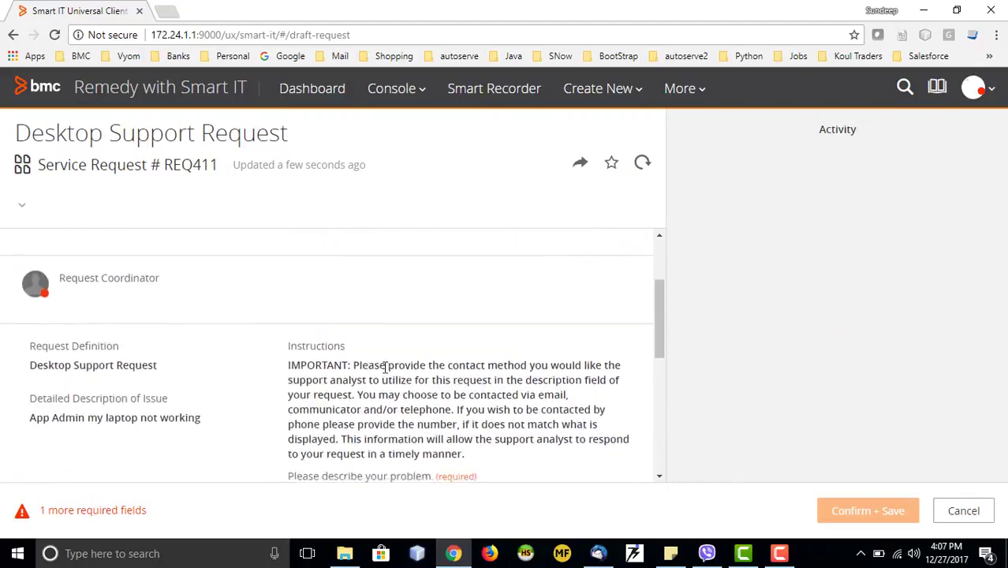
pyautogui.scroll(-3, 378, 379)
pyautogui.scroll(5, 374, 395)
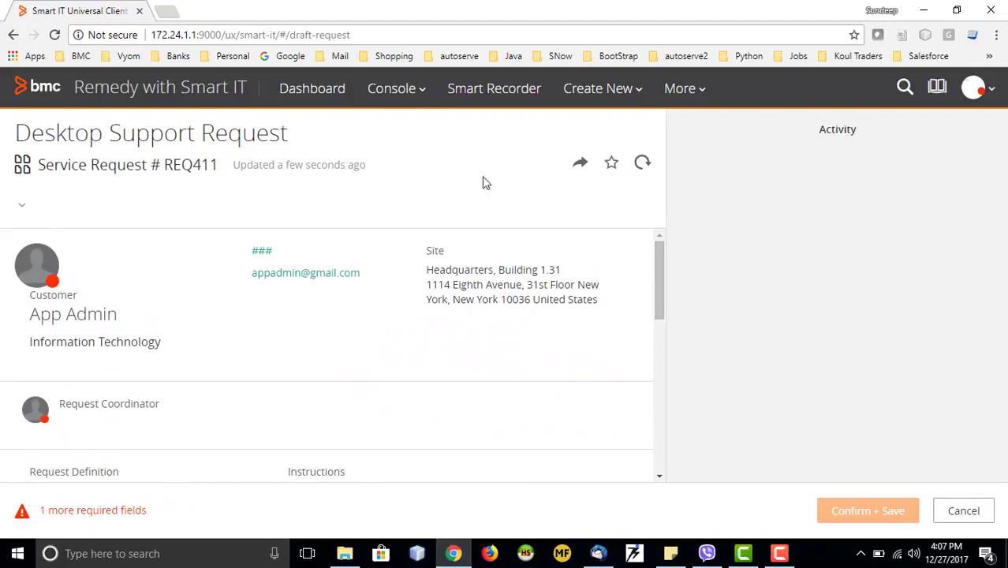
pyautogui.hotkey('alt', 'Left')
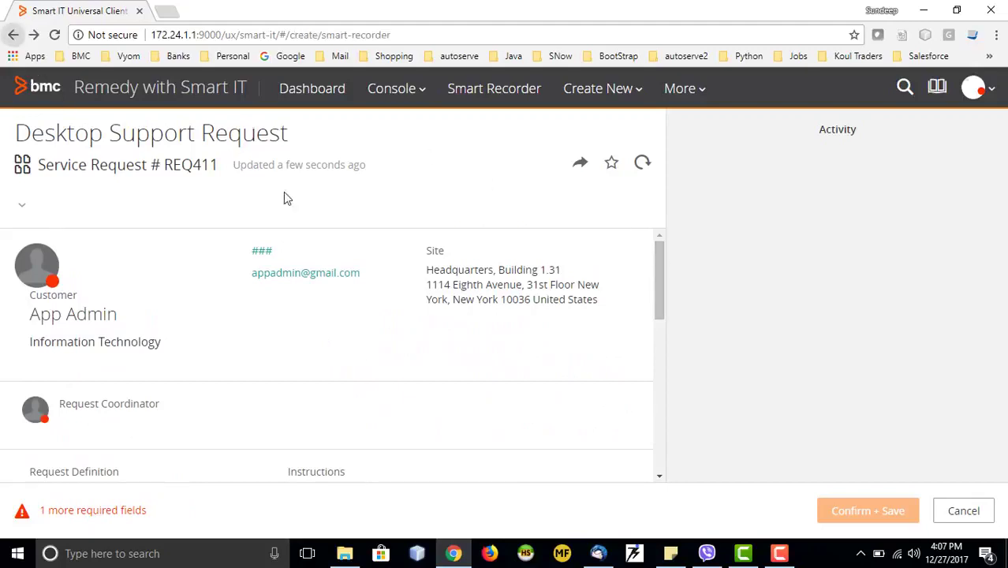
pyautogui.click(635, 300)
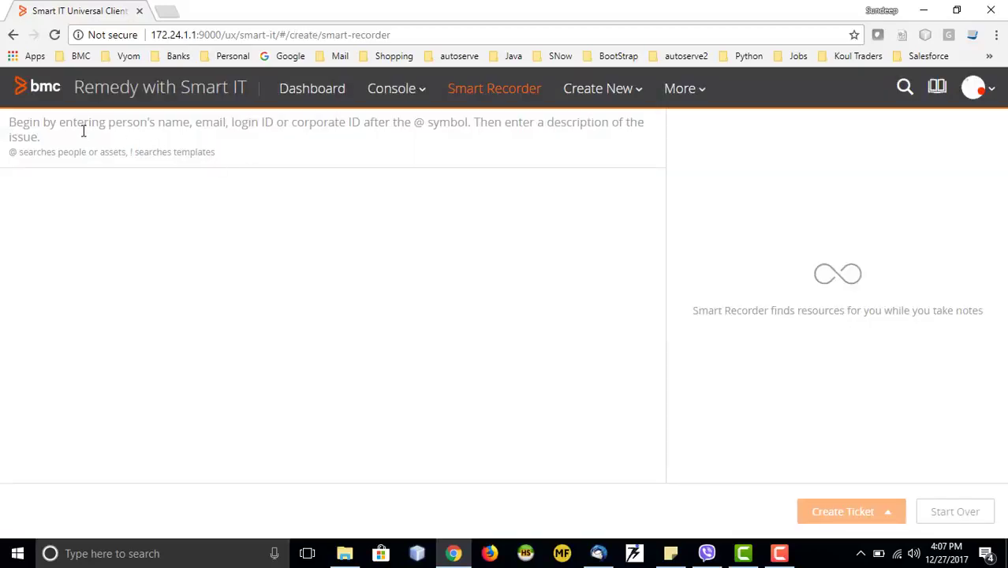
# Record App Admin as the customer with the note "need a destop" in the Smart Recorder, and create a draft work order from it.
pyautogui.write('@Ap')
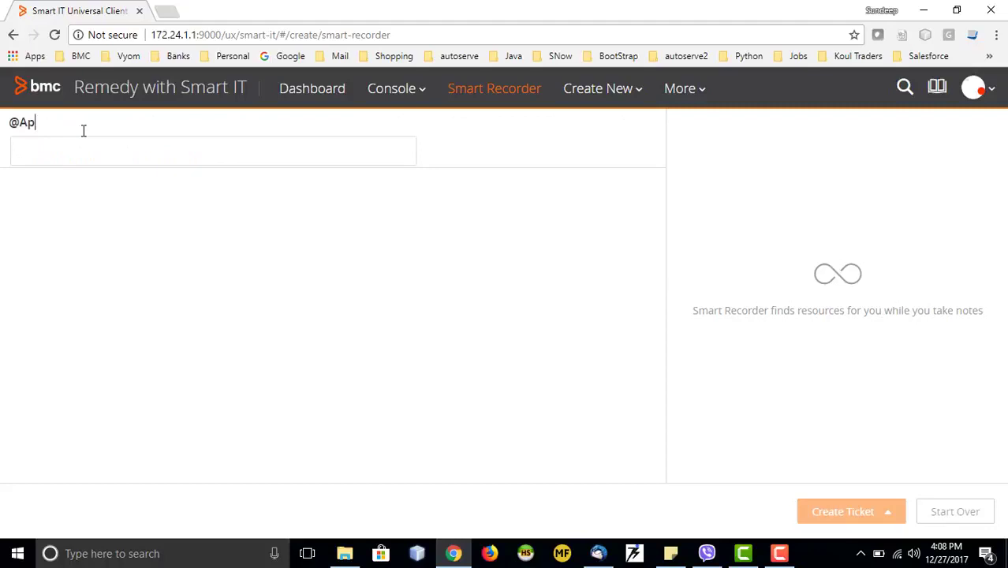
pyautogui.write('p')
pyautogui.click(100, 201)
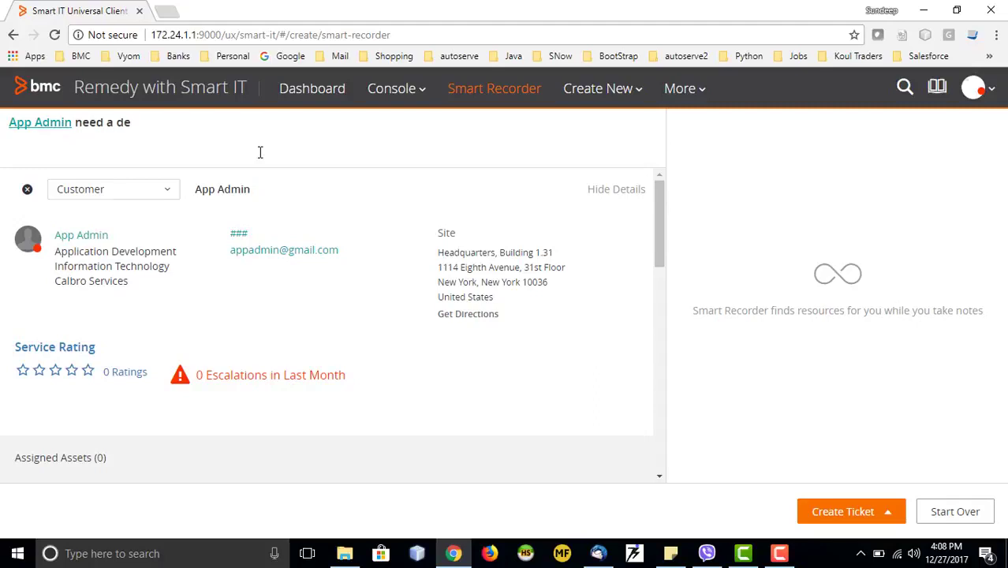
pyautogui.write('op')
pyautogui.click(861, 515)
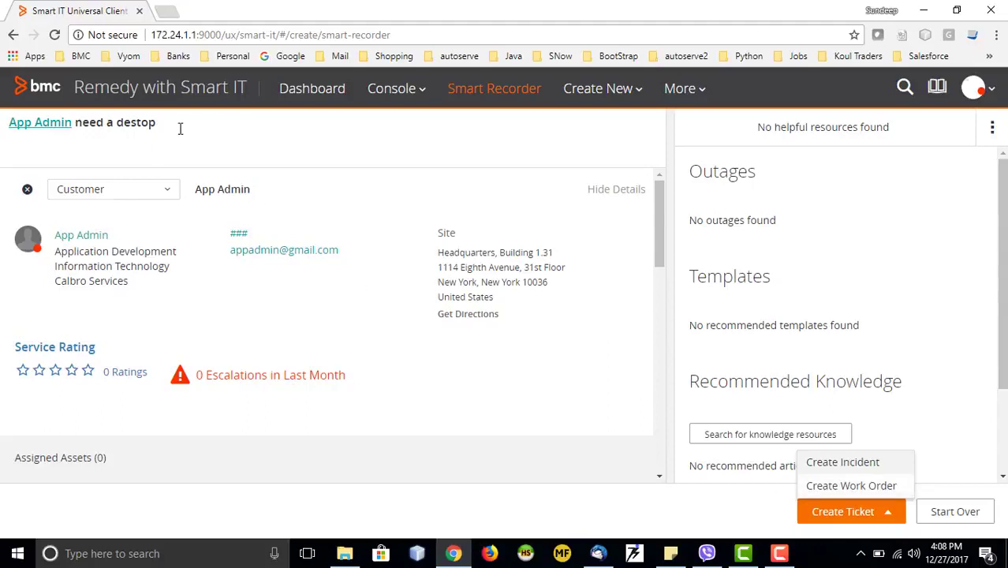
pyautogui.click(866, 487)
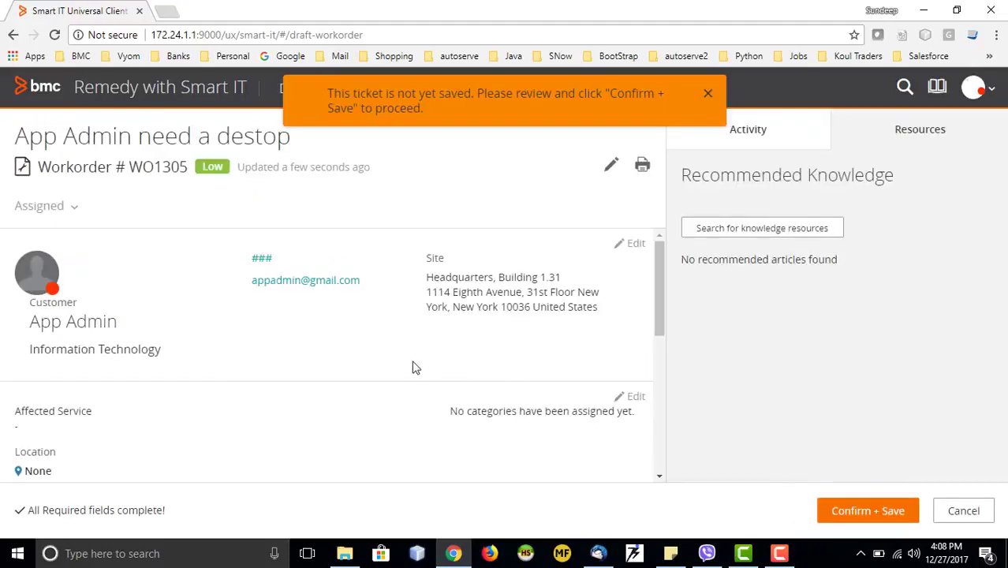
# Try to save the draft work order without an assignment, and dismiss both notices.
pyautogui.click(877, 514)
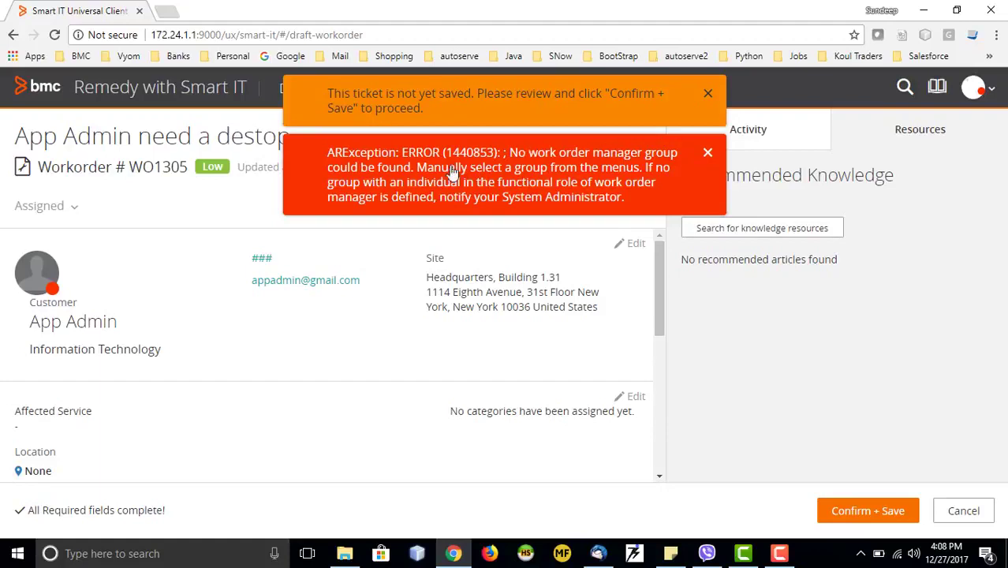
pyautogui.click(708, 95)
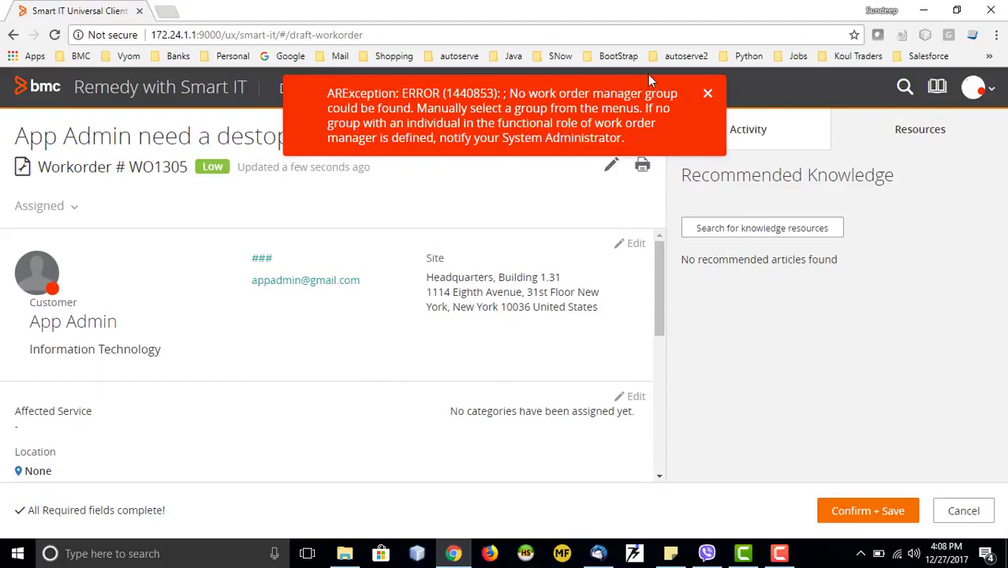
pyautogui.click(707, 96)
# Assign the work order's Request Manager role to yourself with Calbro Services as the support company, and save the assignment.
pyautogui.scroll(-4, 339, 299)
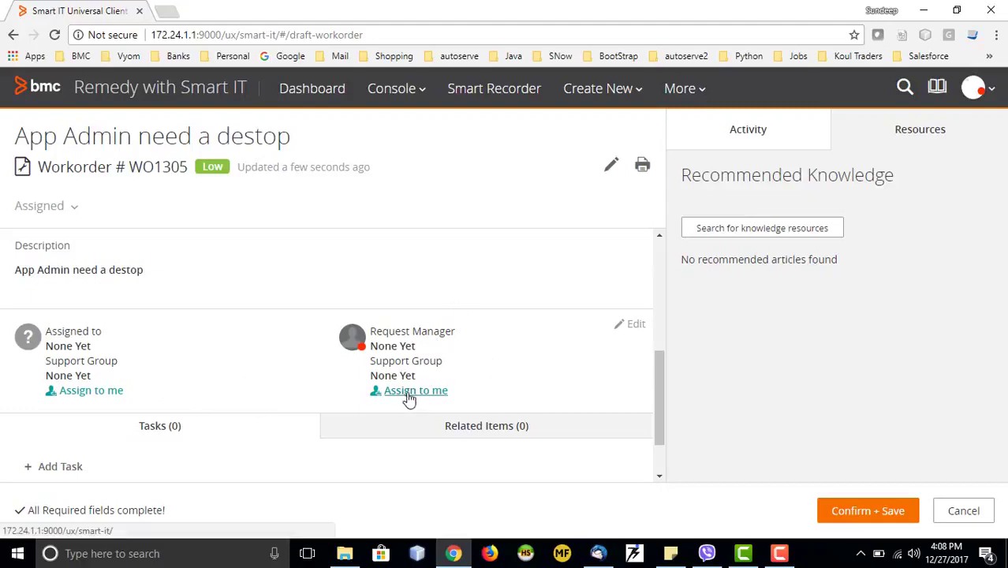
pyautogui.click(409, 391)
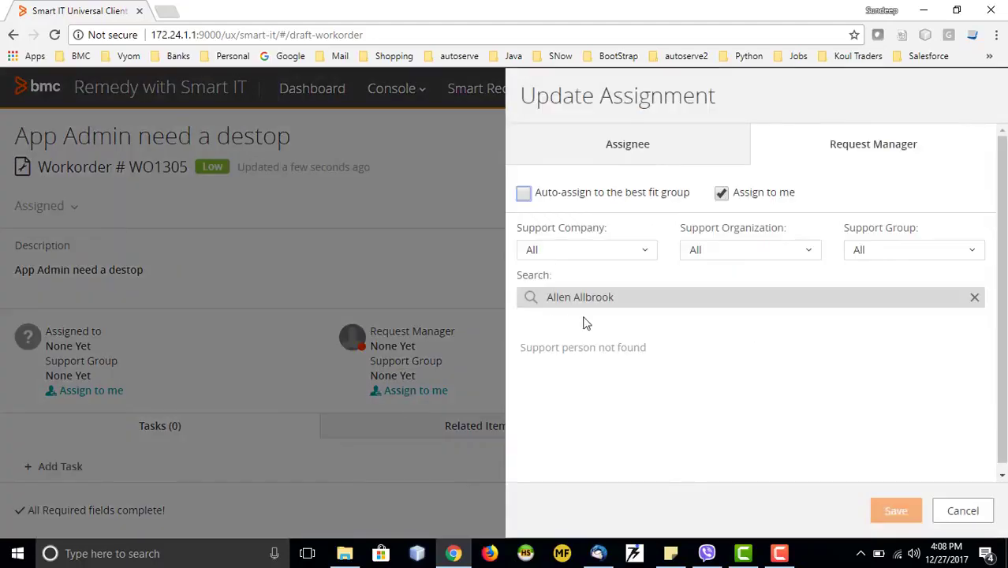
pyautogui.click(637, 250)
pyautogui.click(556, 340)
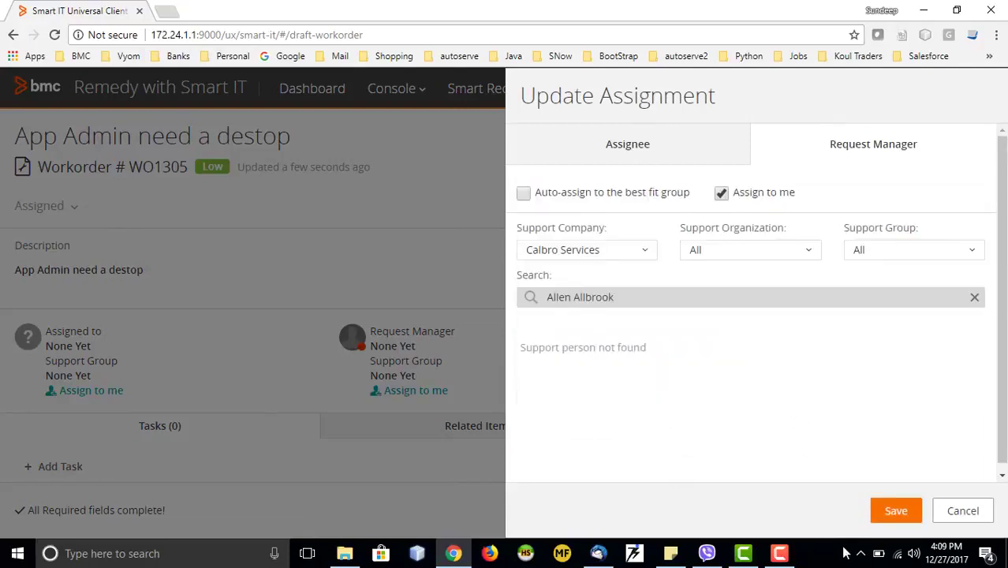
pyautogui.click(889, 512)
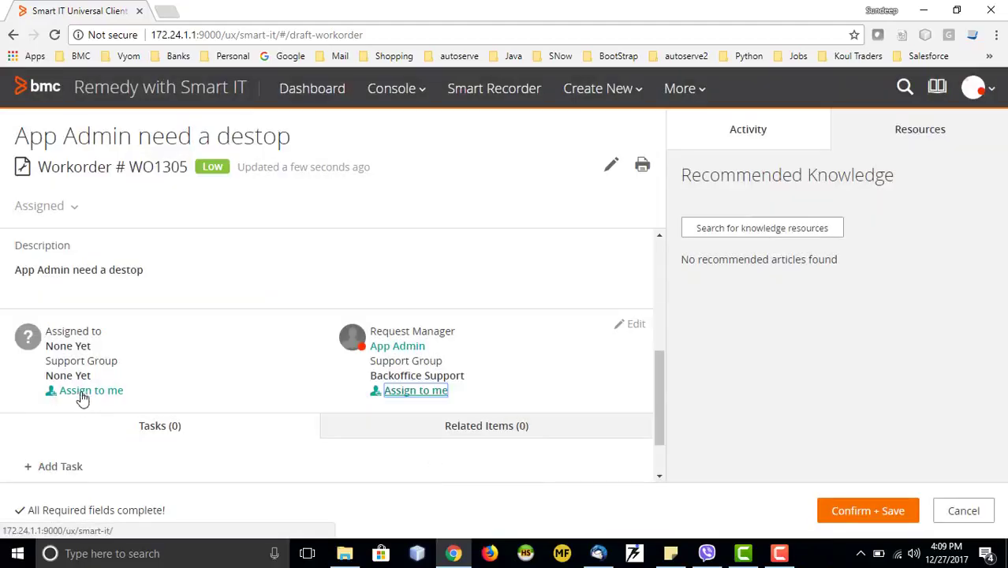
# Make App Admin of Calbro Services > IT Support > Backoffice Support the work order's assignee, and save the assignment.
pyautogui.click(552, 351)
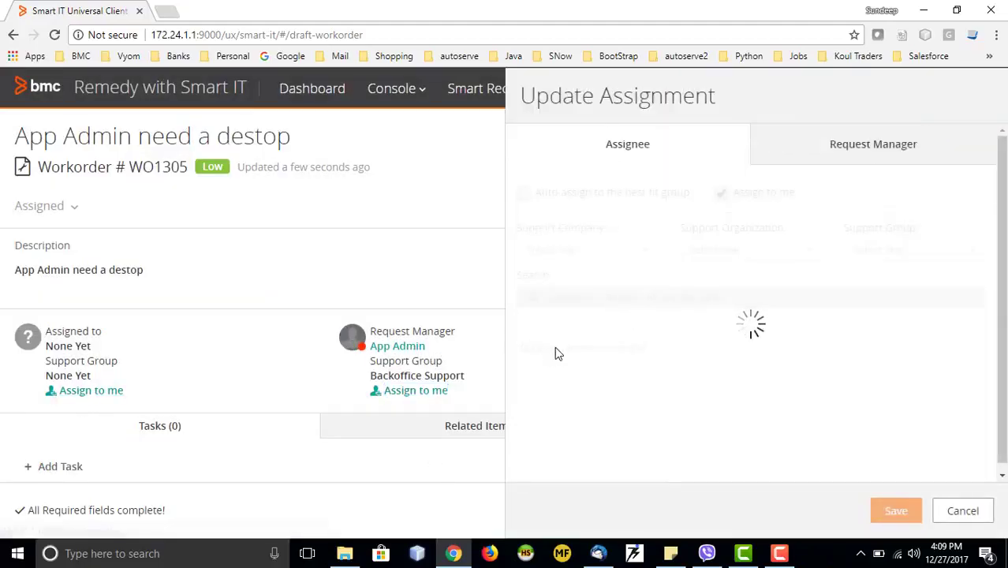
pyautogui.click(622, 251)
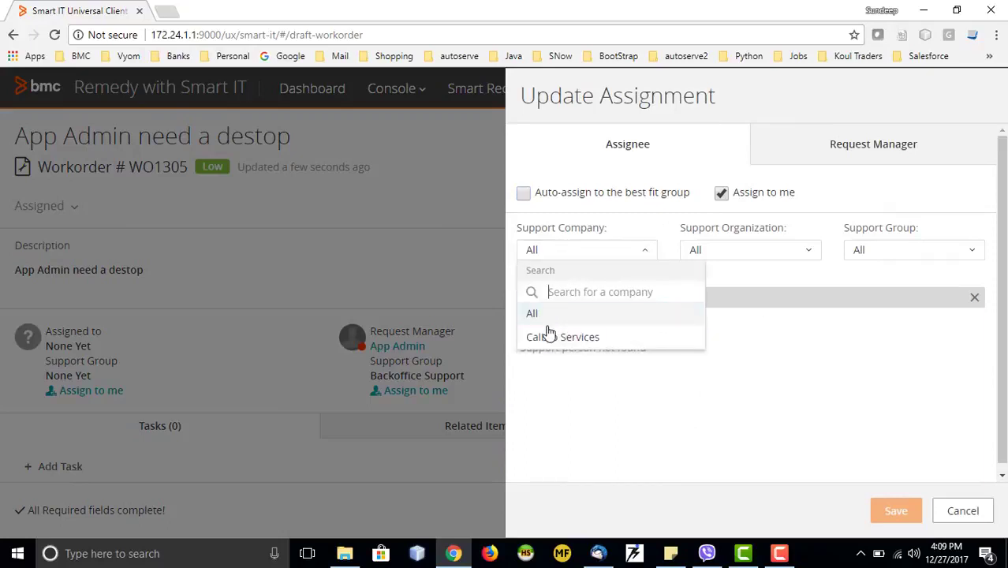
pyautogui.click(555, 339)
pyautogui.click(641, 378)
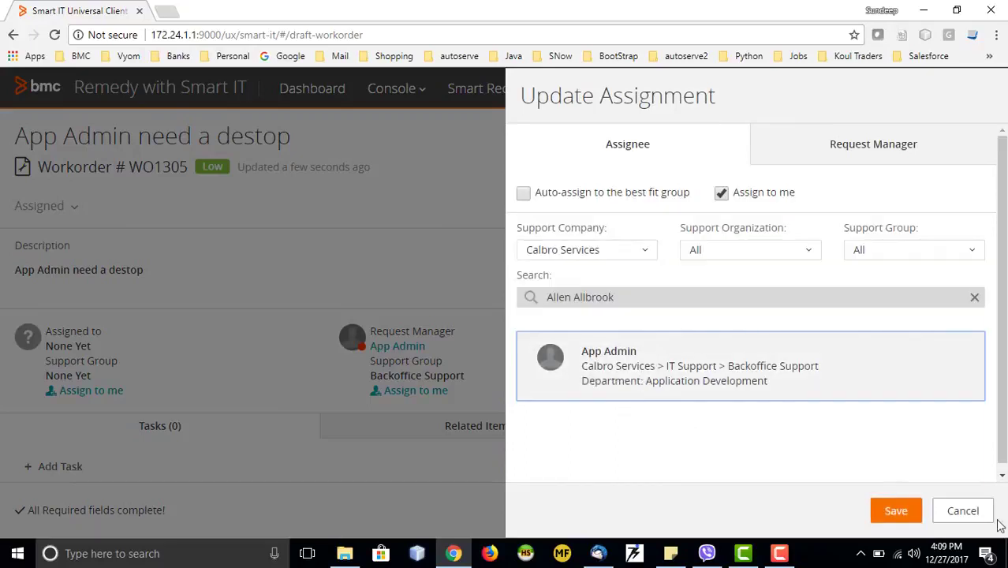
pyautogui.click(895, 510)
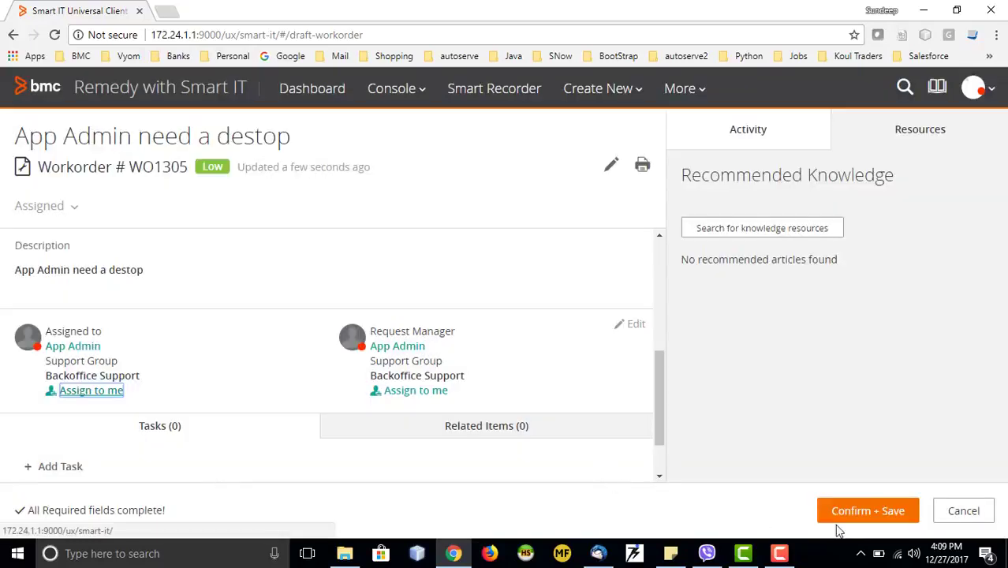
# Confirm and save the work order, dismiss the notice, and look over its details, assignments and tasks.
pyautogui.click(856, 513)
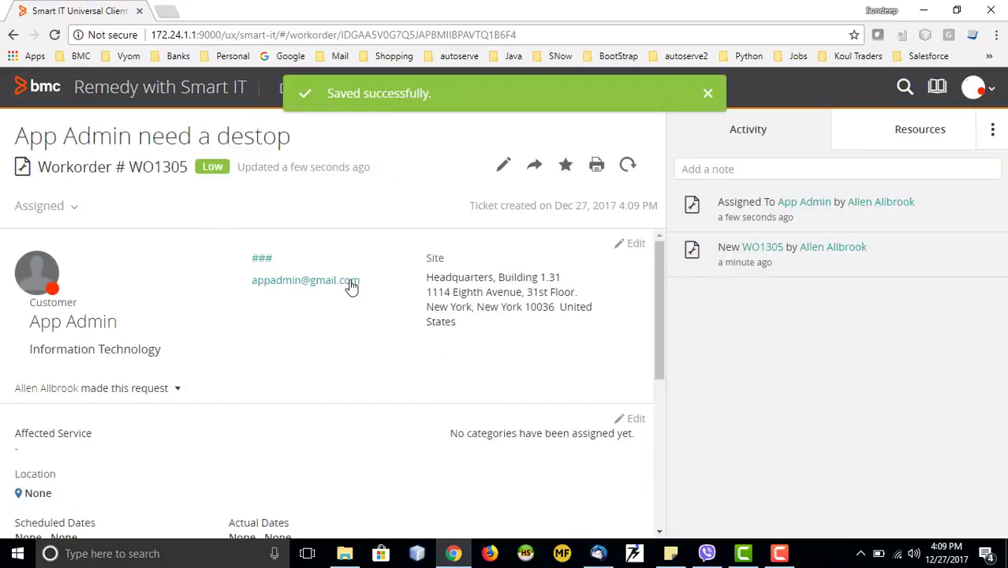
pyautogui.click(708, 94)
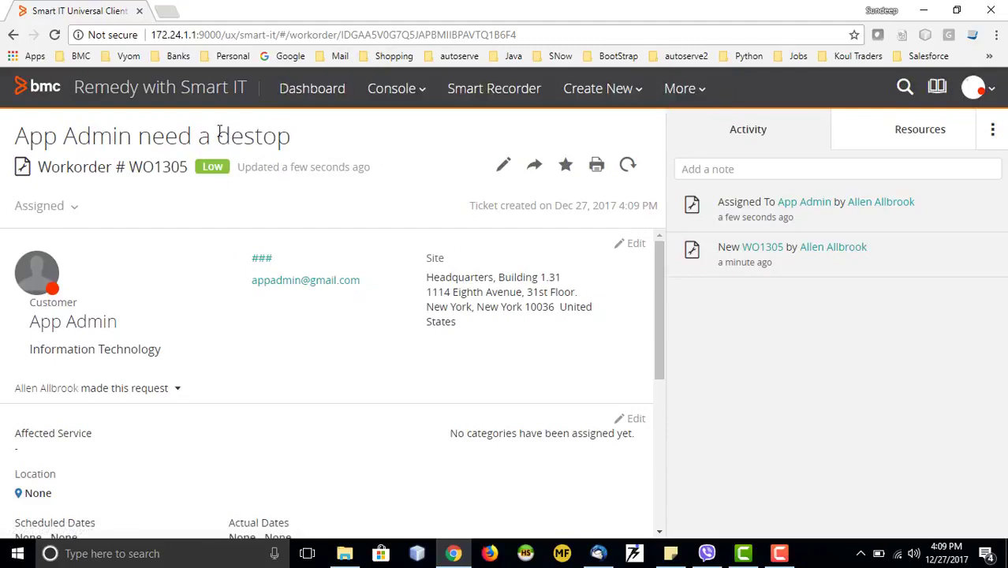
pyautogui.scroll(-3, 330, 310)
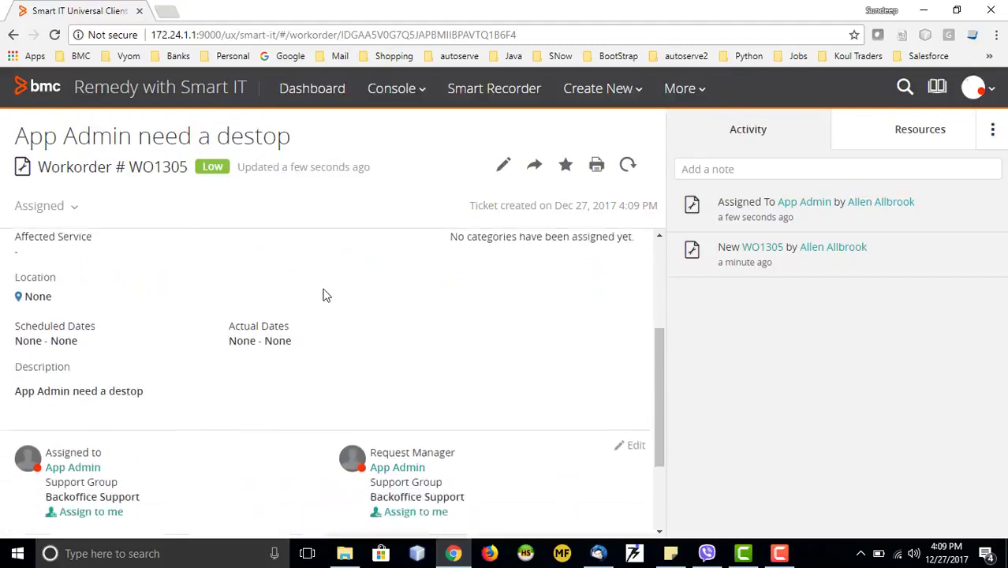
pyautogui.scroll(-2, 326, 295)
pyautogui.scroll(-1, 254, 296)
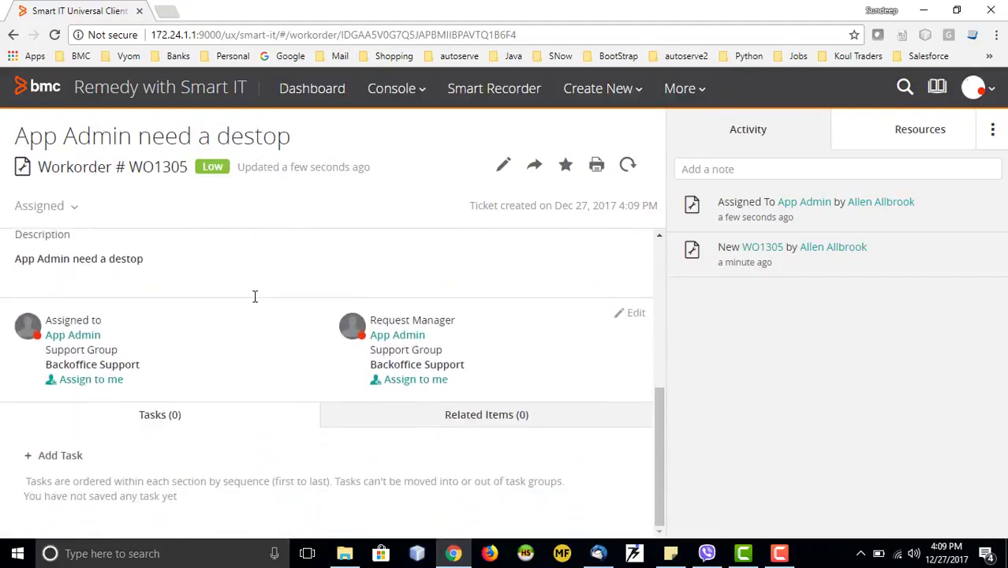
pyautogui.scroll(5, 306, 361)
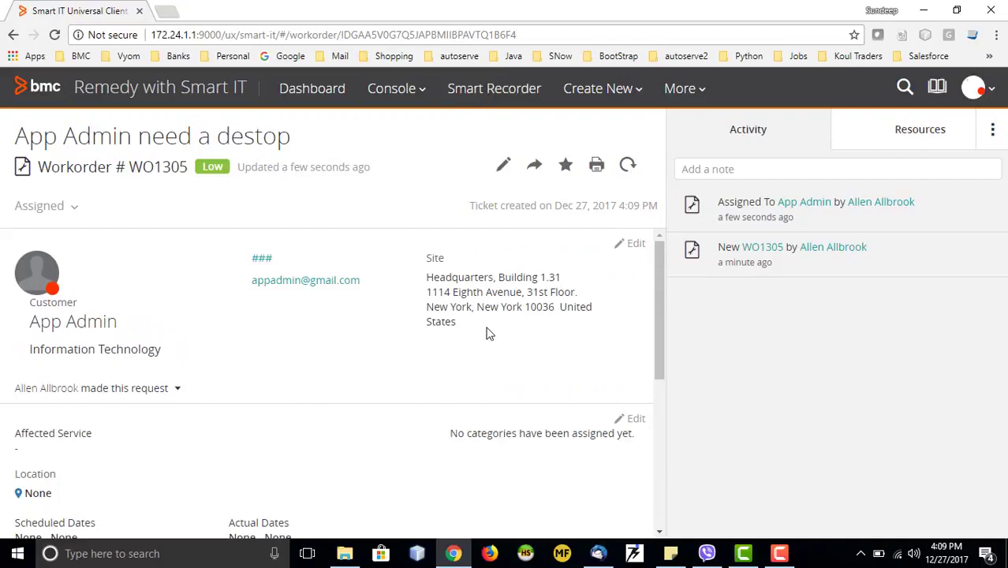
# Open Screen Configuration and look over the configurable sections of the incident, work order, task and person views.
pyautogui.click(697, 93)
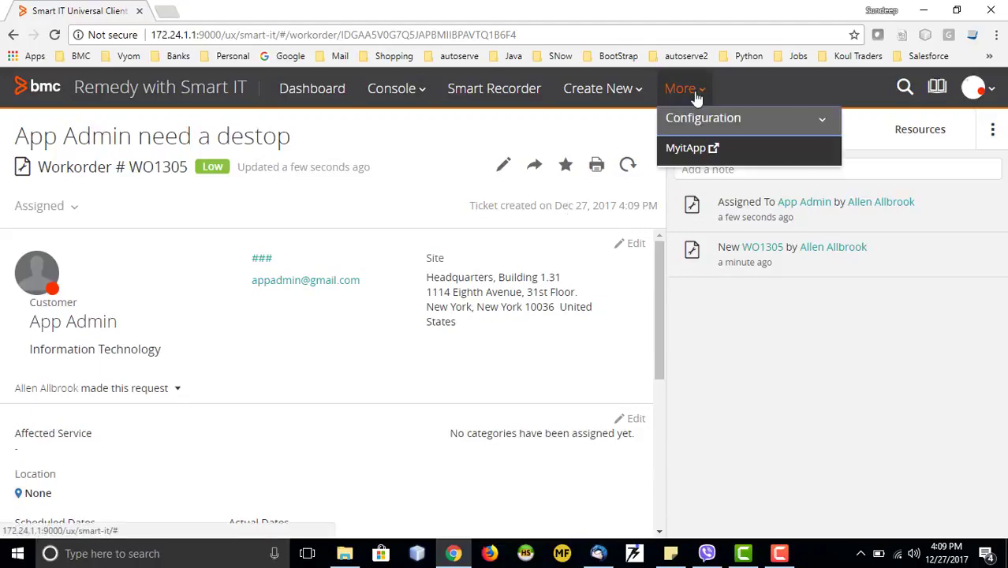
pyautogui.click(719, 125)
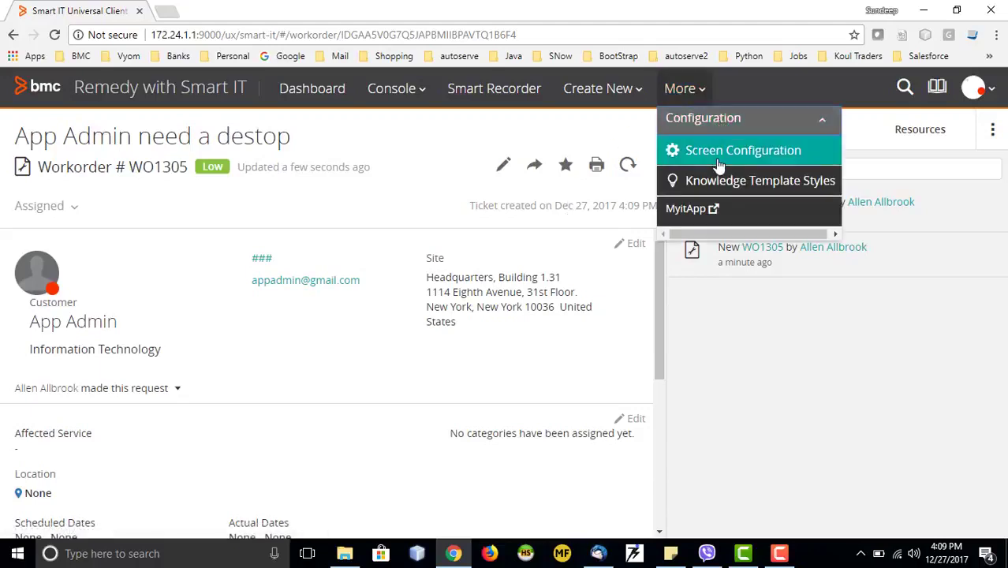
pyautogui.click(717, 161)
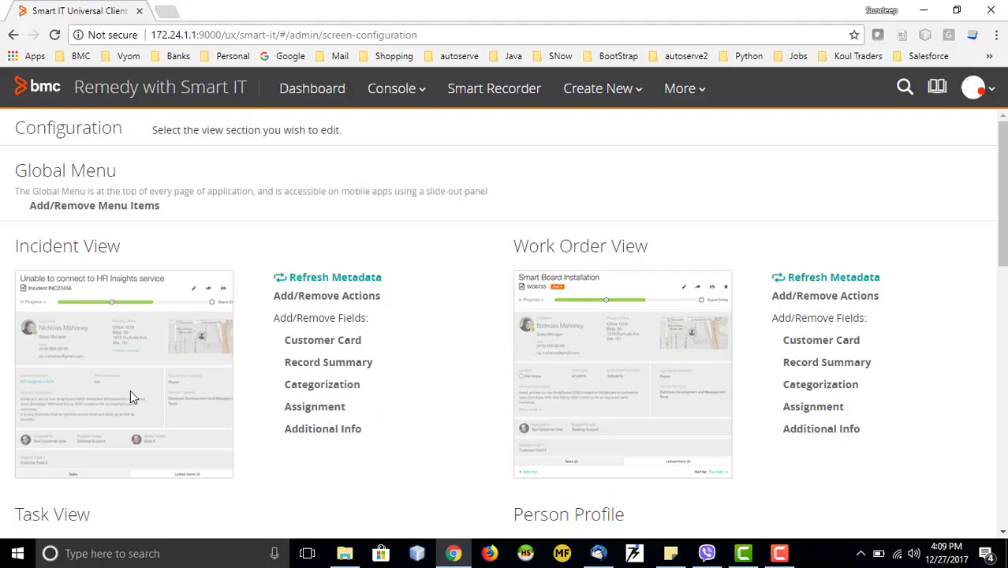
pyautogui.scroll(-3, 443, 368)
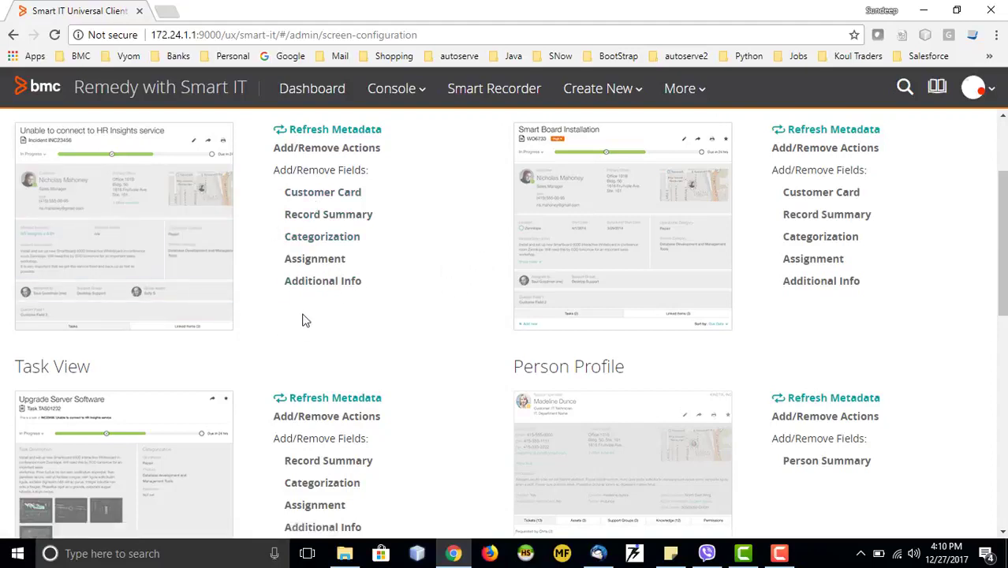
pyautogui.scroll(1, 306, 319)
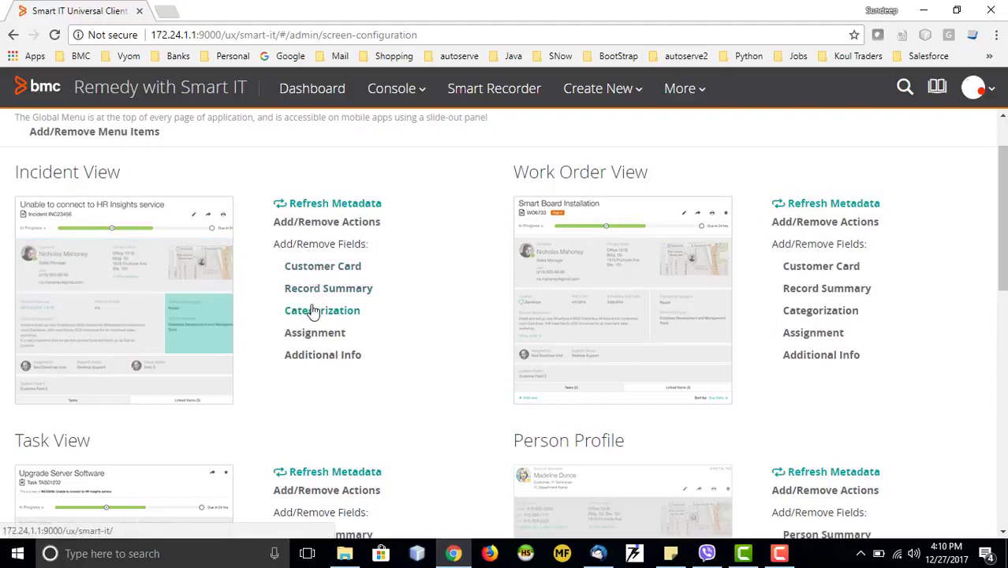
# Browse the available fields for the Incident View's Additional Info, add Last Modified By to the selected fields, and discard the change.
pyautogui.click(316, 362)
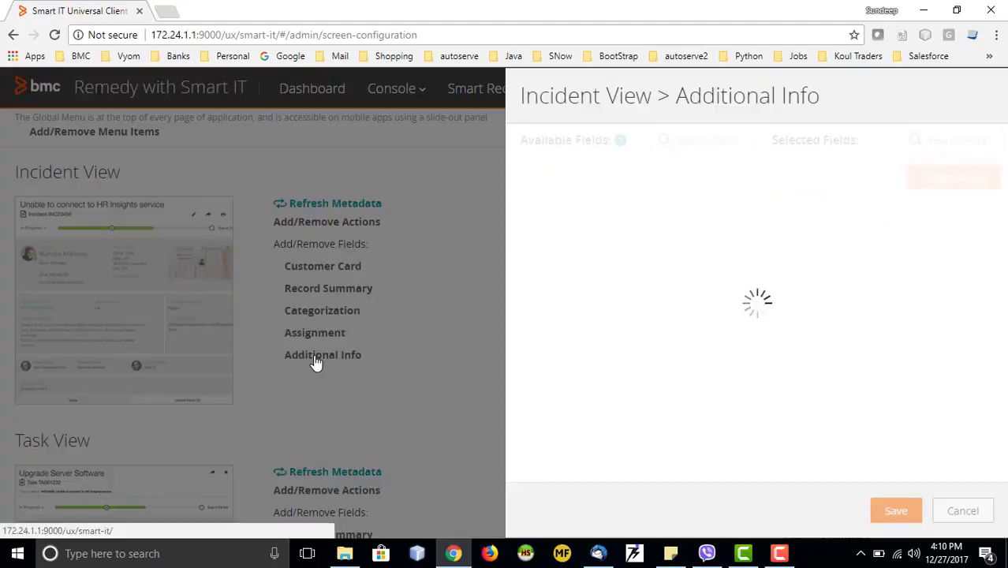
pyautogui.scroll(-7, 606, 290)
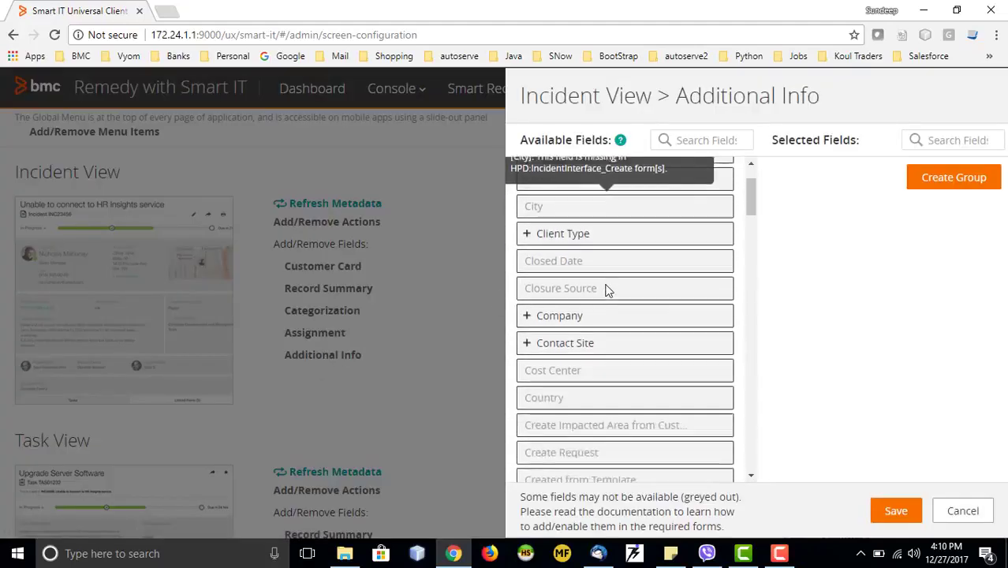
pyautogui.scroll(-8, 606, 291)
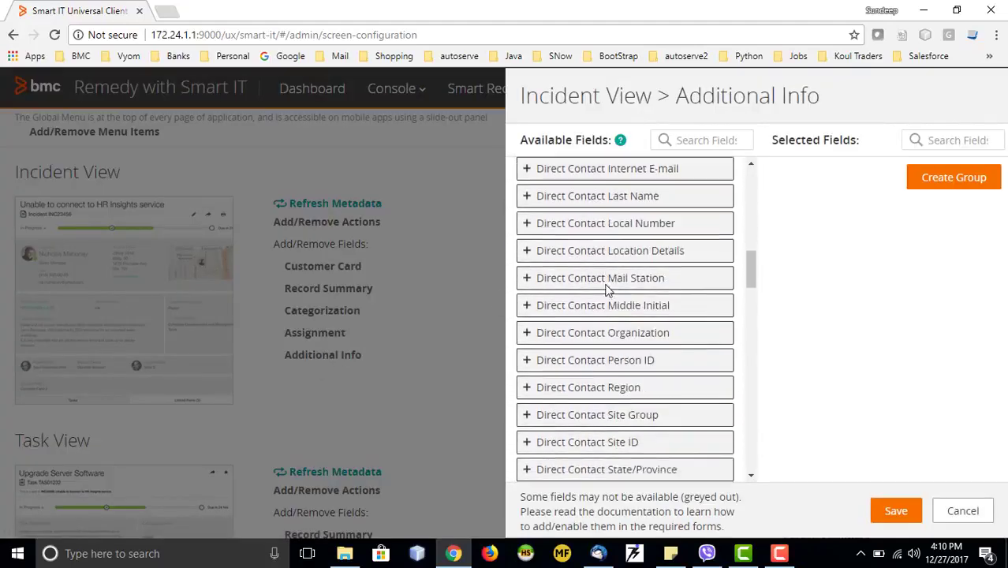
pyautogui.scroll(-2, 606, 290)
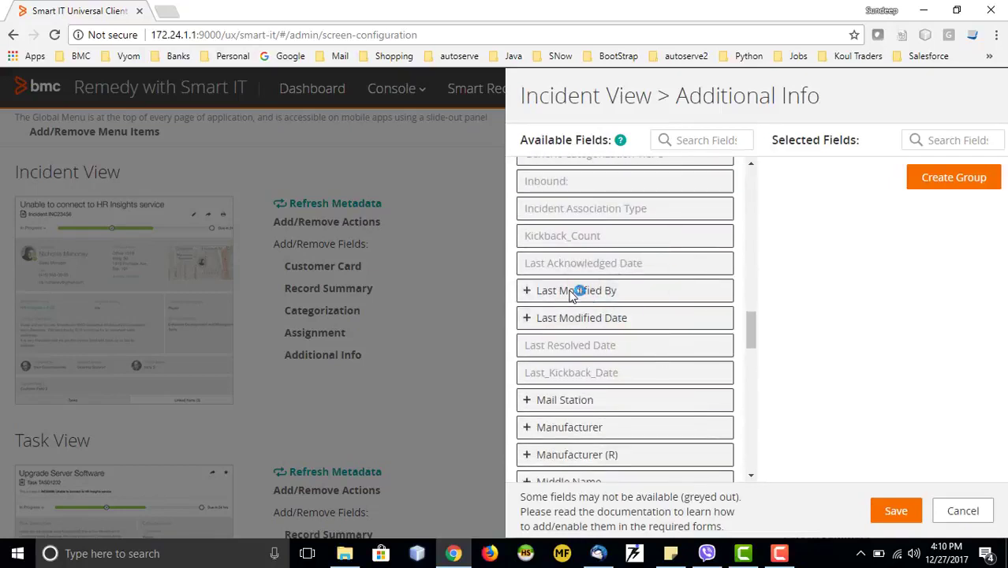
pyautogui.moveTo(568, 291); pyautogui.dragTo(798, 296)
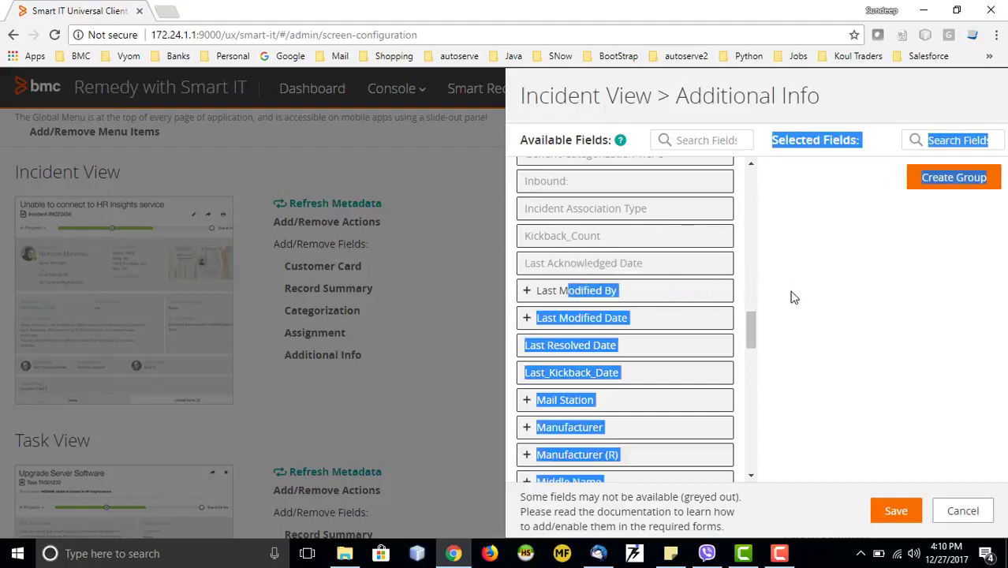
pyautogui.click(527, 290)
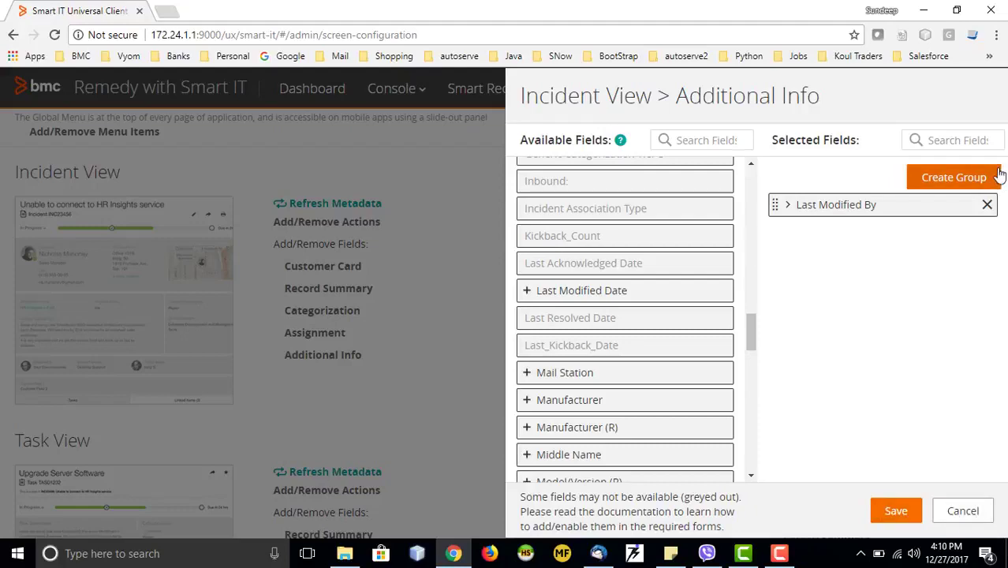
pyautogui.click(961, 512)
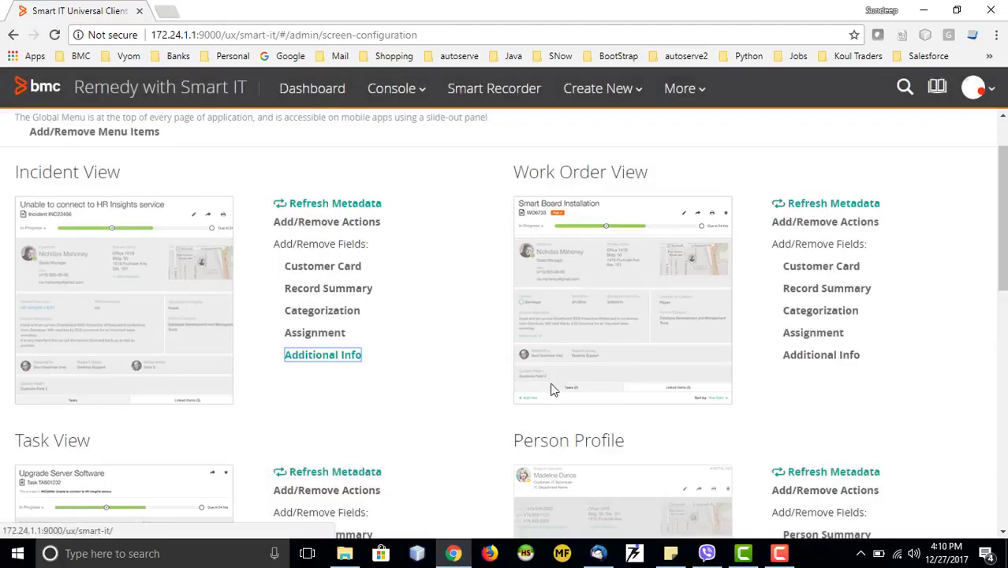
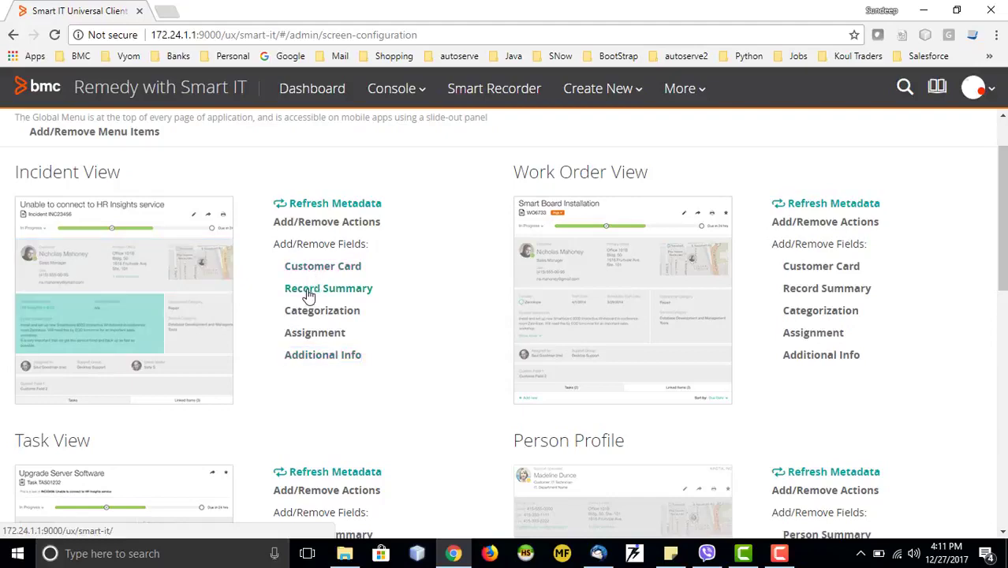
# Browse the available fields for the Incident View's Record Summary, add Client Type to the selected fields, and discard the change.
pyautogui.click(309, 295)
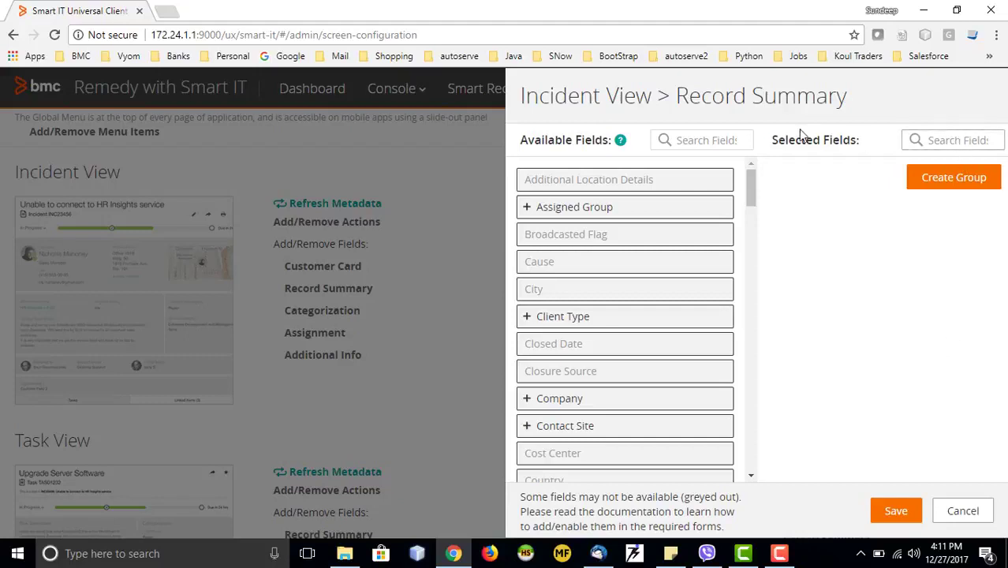
pyautogui.scroll(-5, 748, 209)
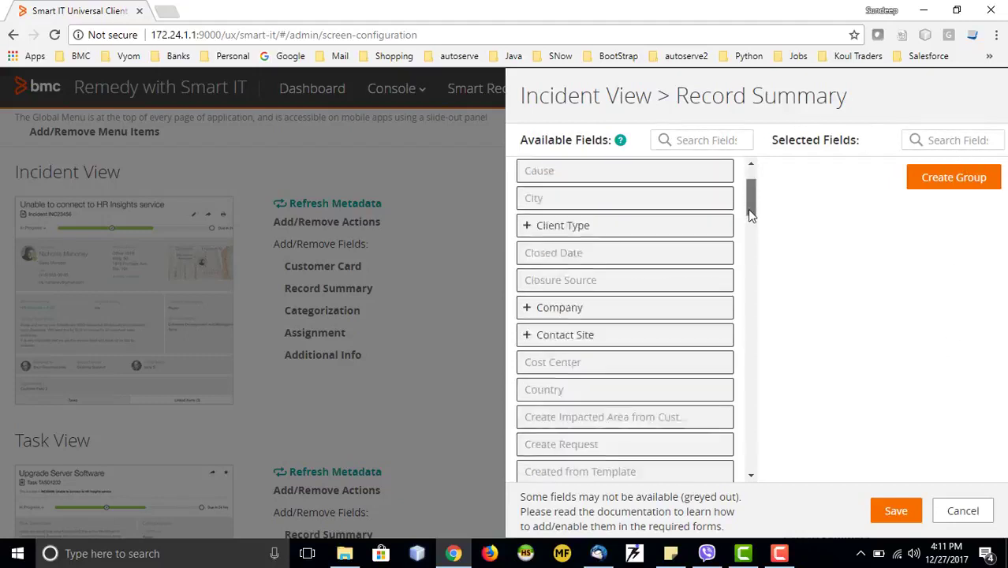
pyautogui.scroll(5, 751, 193)
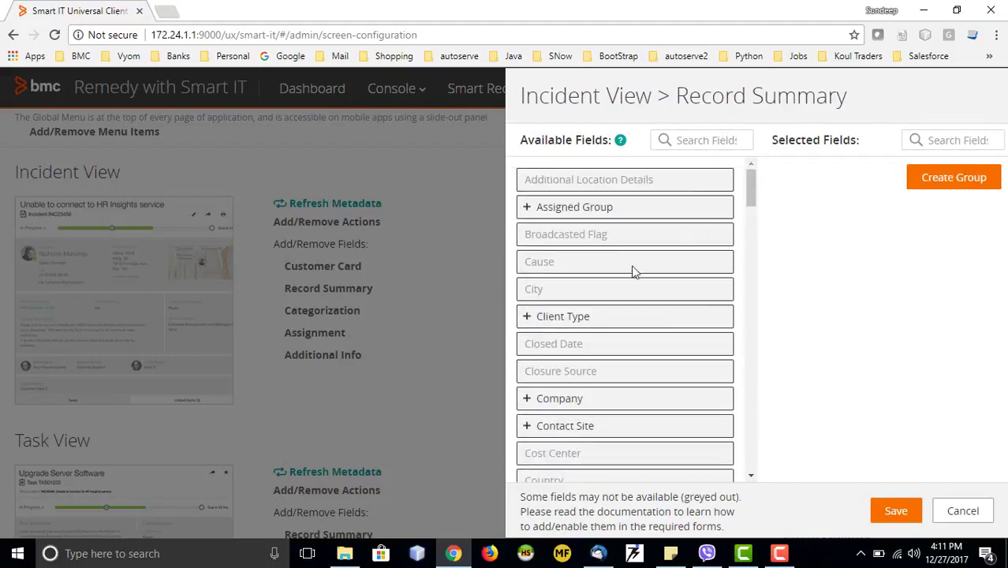
pyautogui.click(527, 316)
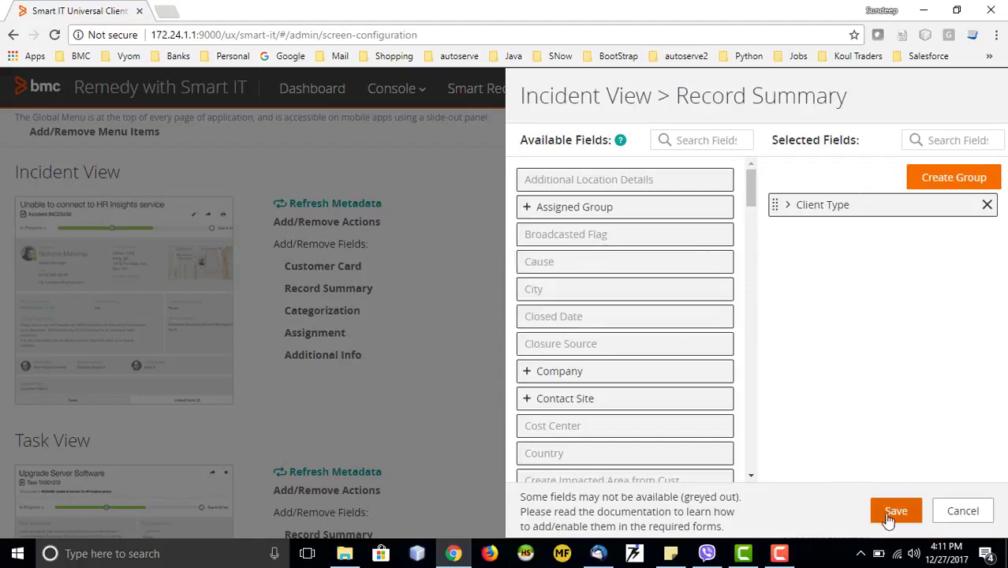
pyautogui.click(962, 516)
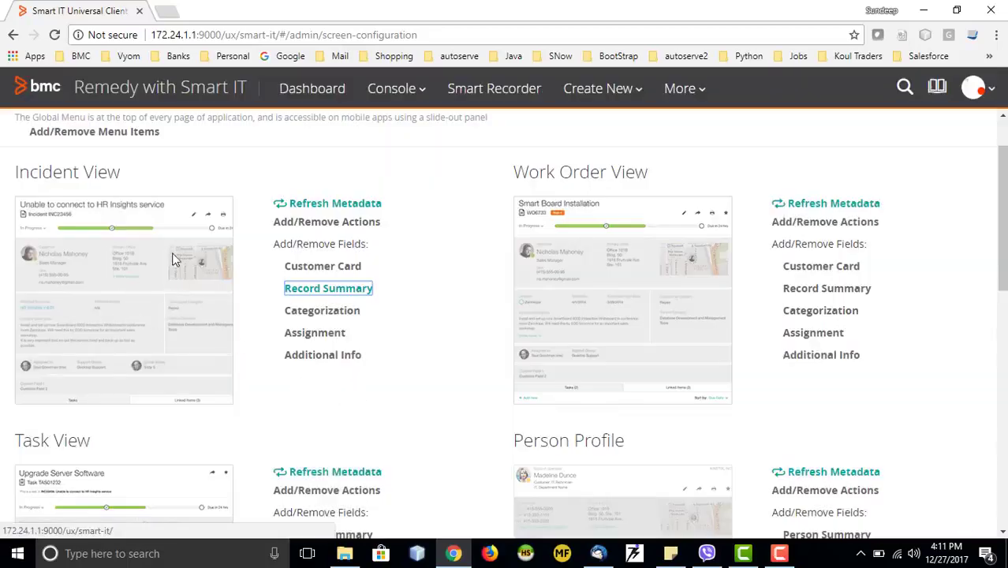
# Look over the configurable sections of the task, person, change, problem investigation, known error and asset views.
pyautogui.scroll(-2, 284, 336)
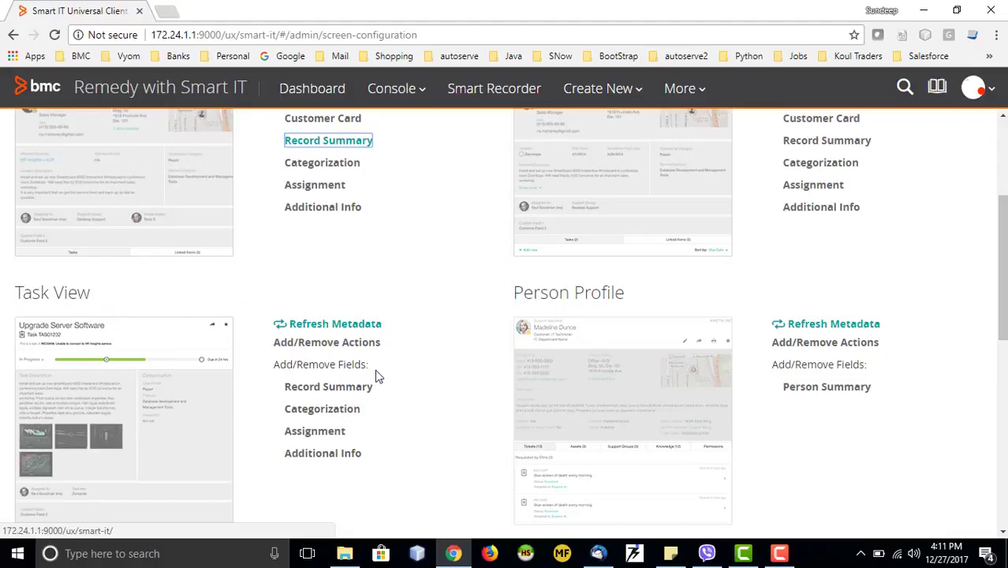
pyautogui.scroll(-3, 377, 377)
pyautogui.scroll(2, 332, 367)
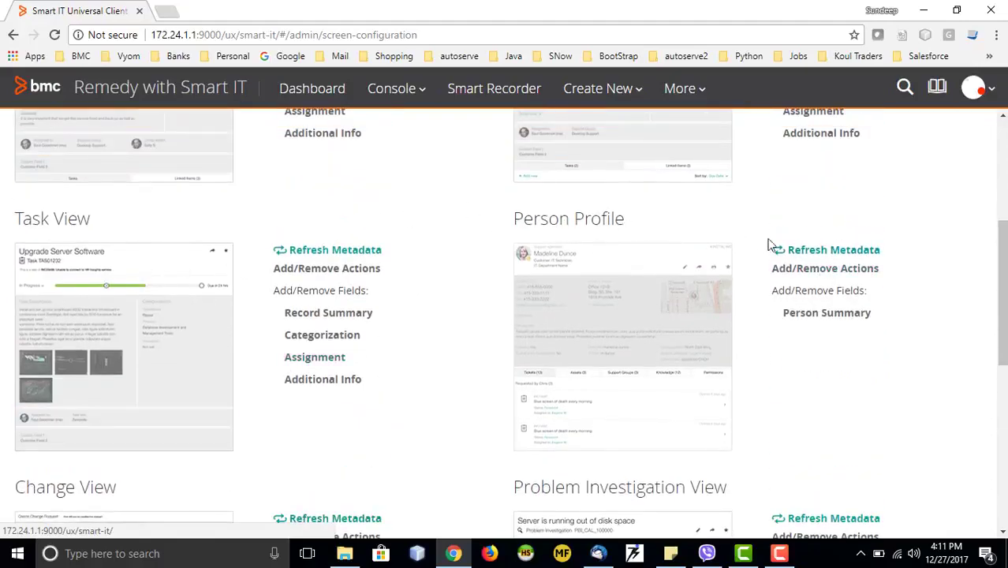
pyautogui.scroll(-2, 355, 356)
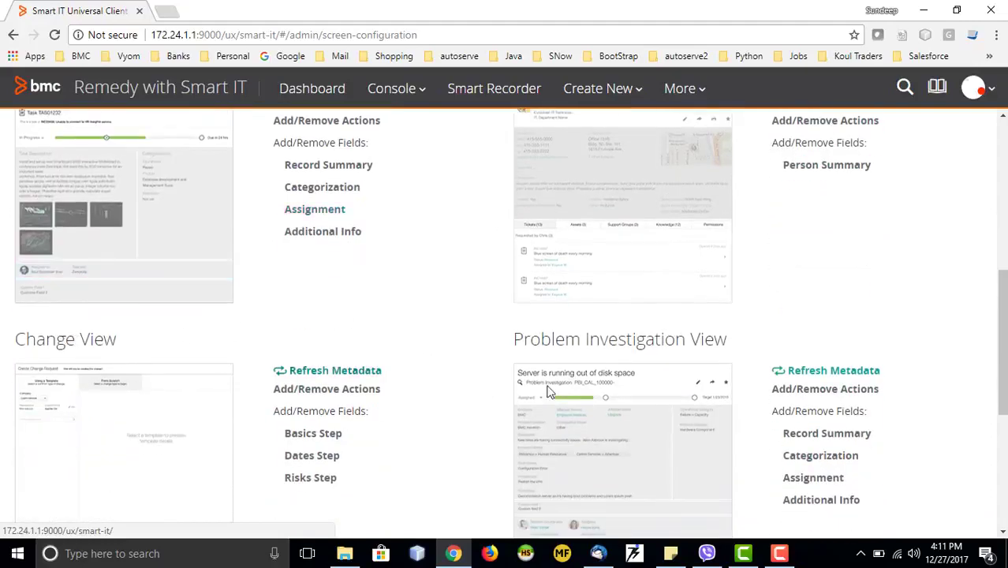
pyautogui.scroll(-4, 400, 407)
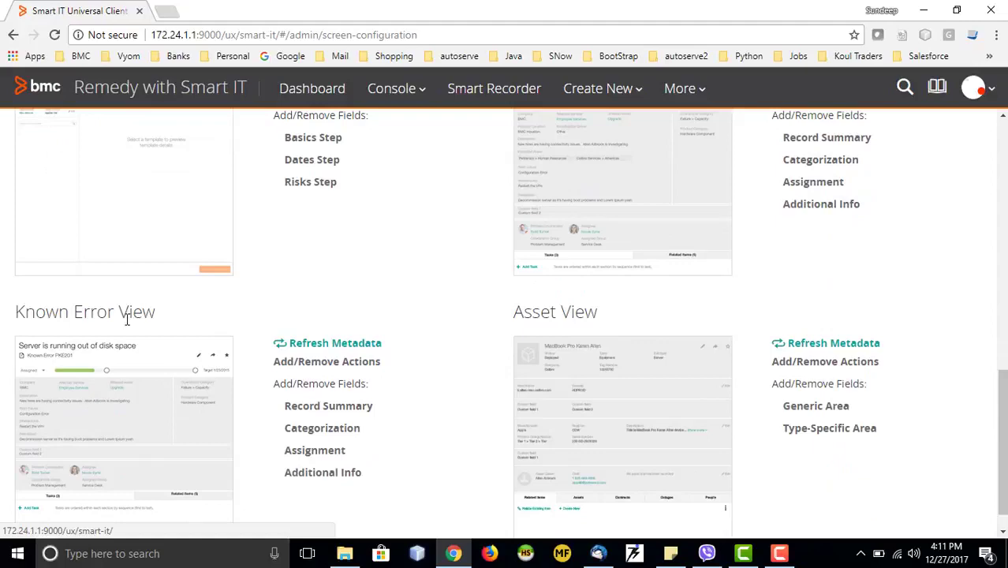
pyautogui.scroll(12, 516, 337)
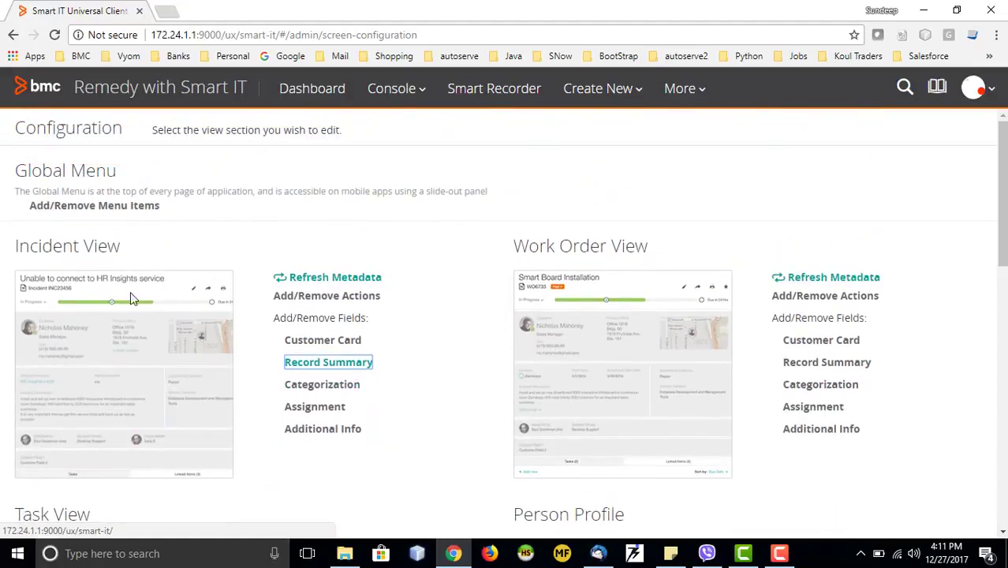
# Open Knowledge Template Styles and look over the styles defined for the How To template.
pyautogui.click(696, 99)
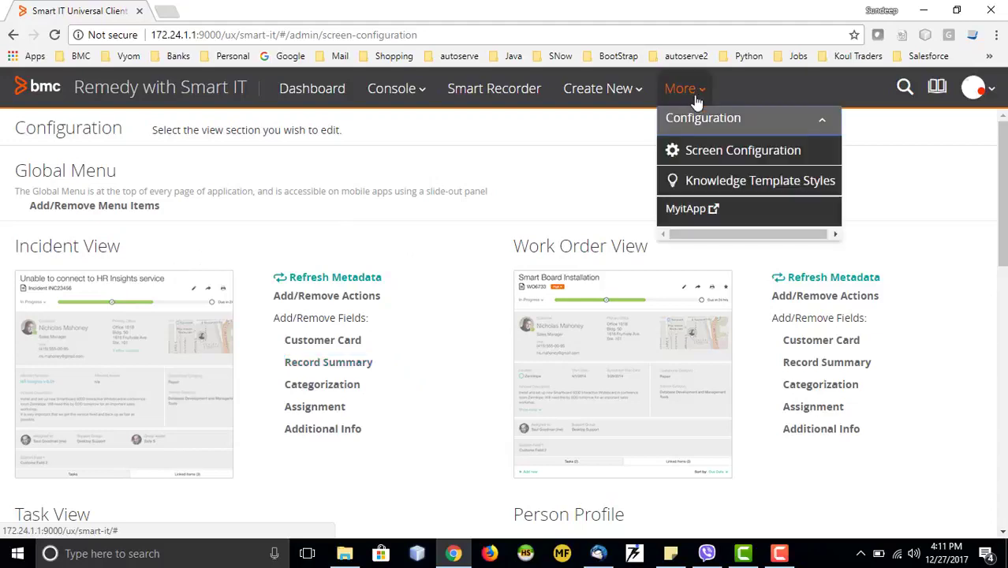
pyautogui.click(701, 183)
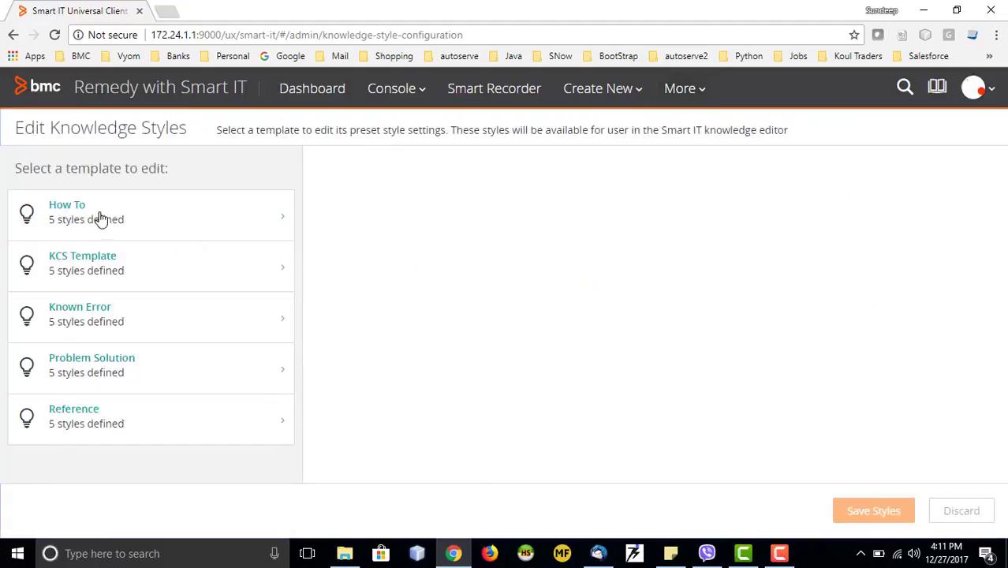
pyautogui.click(100, 218)
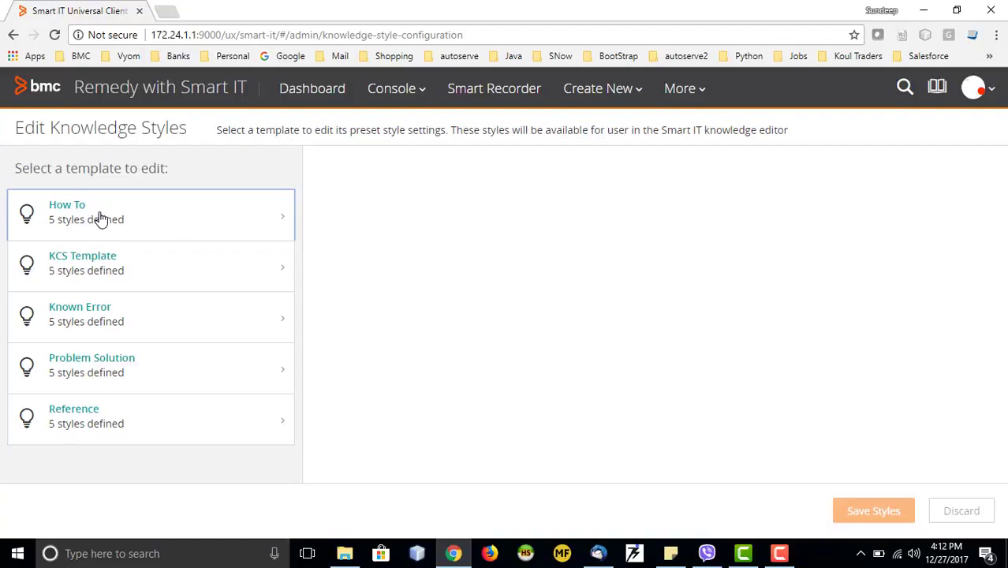
pyautogui.scroll(-1, 495, 272)
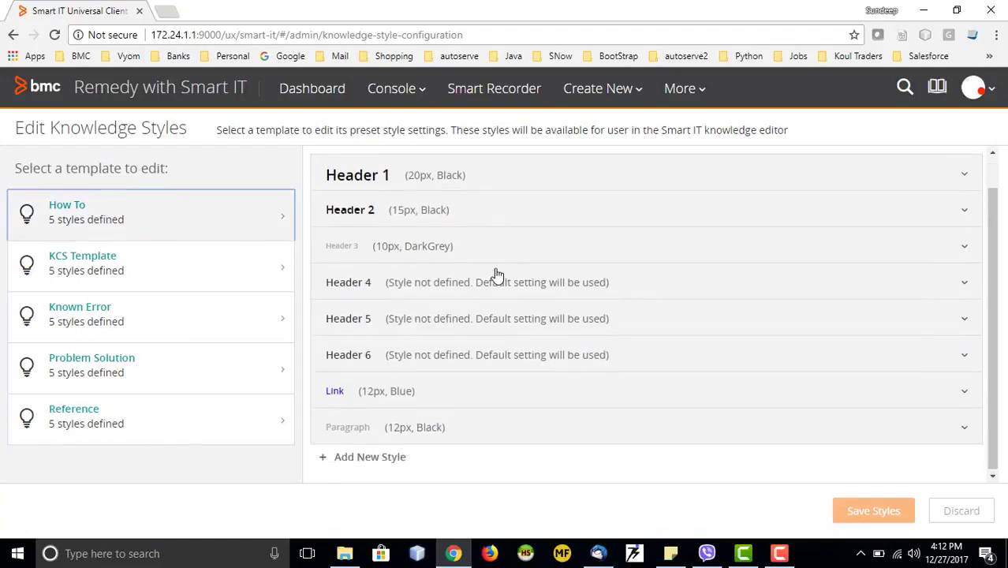
pyautogui.scroll(1, 495, 272)
# Examine the Header 1 and Header 2 style settings of the How To template, and display the KCS Template's styles.
pyautogui.click(444, 220)
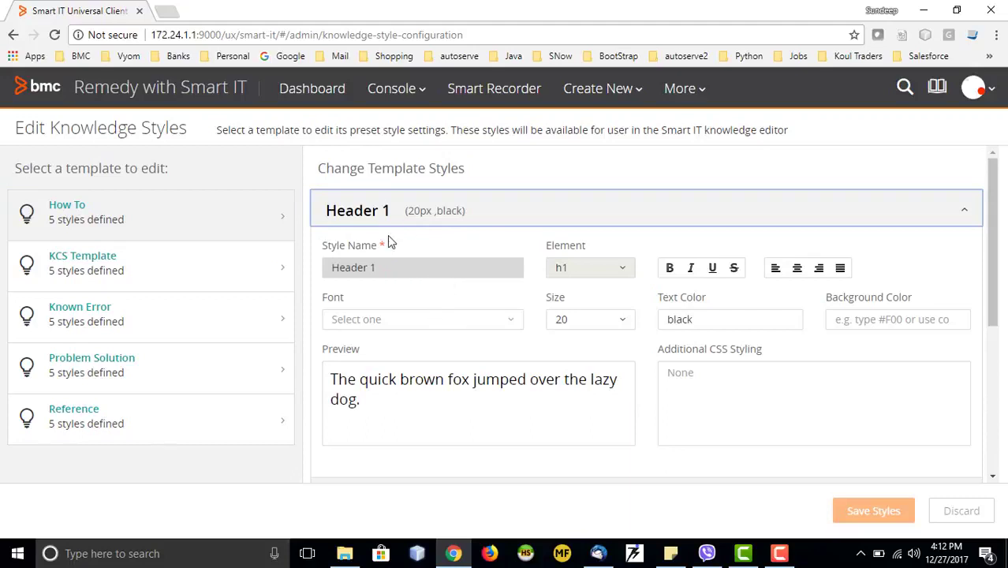
pyautogui.click(409, 224)
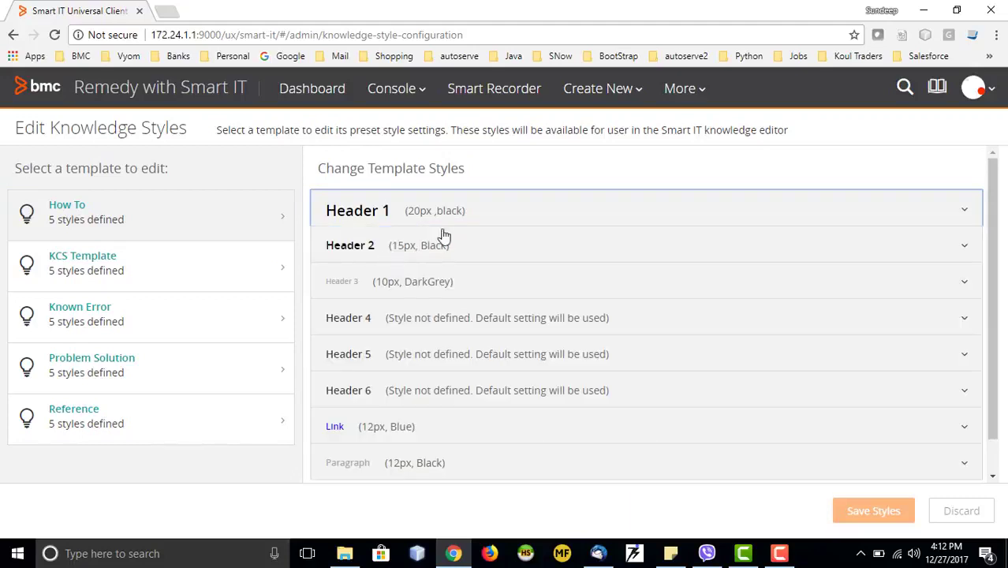
pyautogui.click(415, 255)
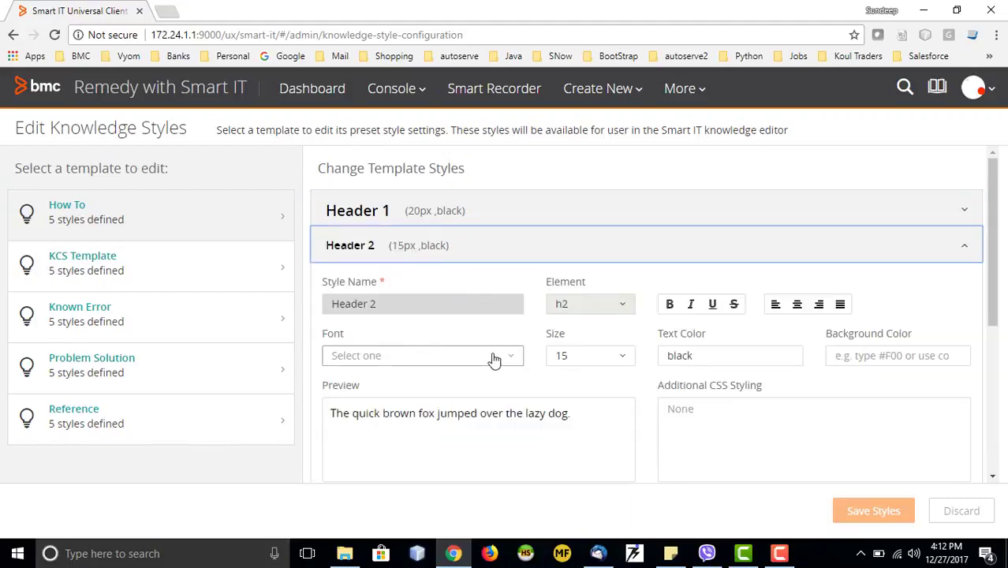
pyautogui.click(409, 252)
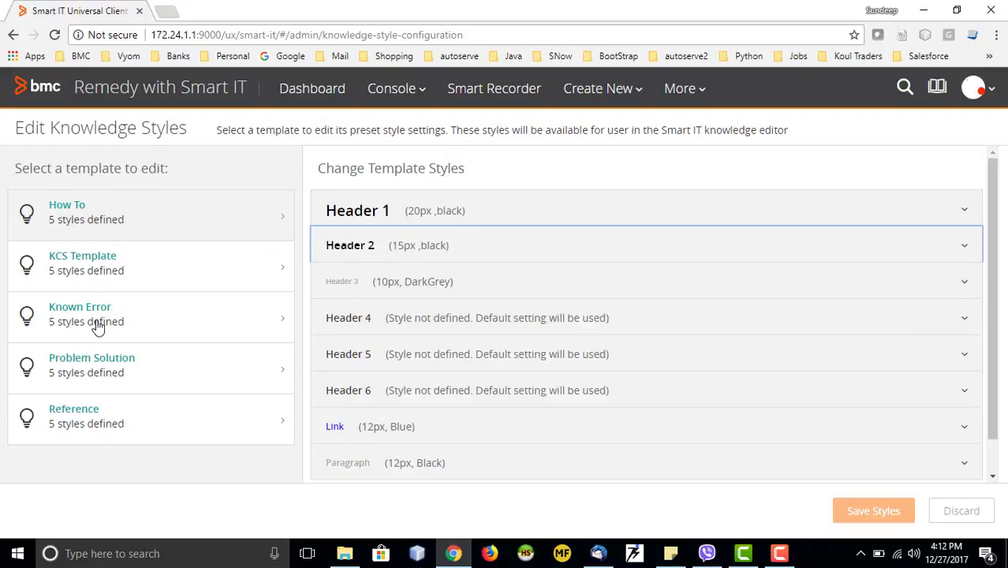
pyautogui.click(90, 280)
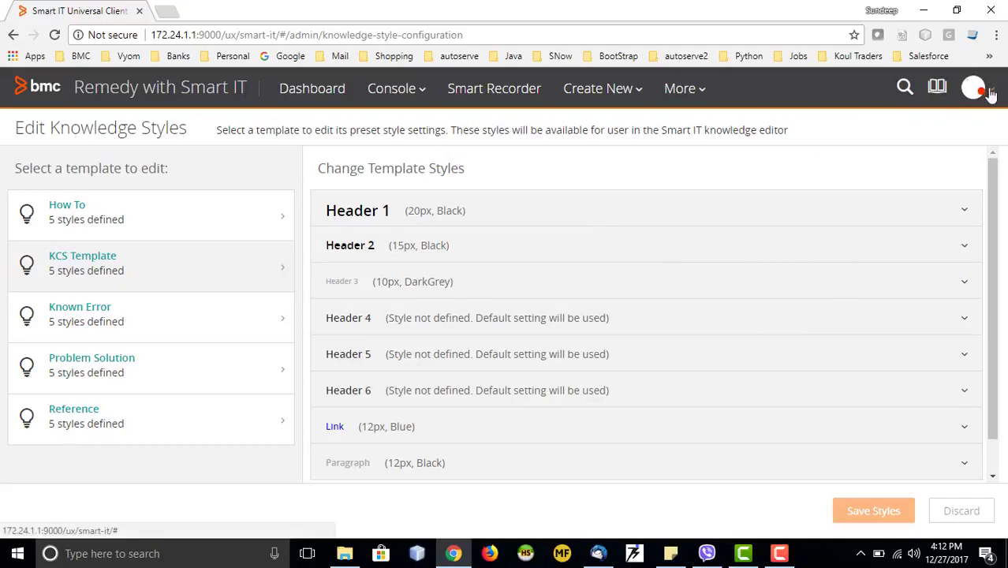
# Open the logged-in user's own profile and look over the contact info, service rating and requested tickets.
pyautogui.click(974, 87)
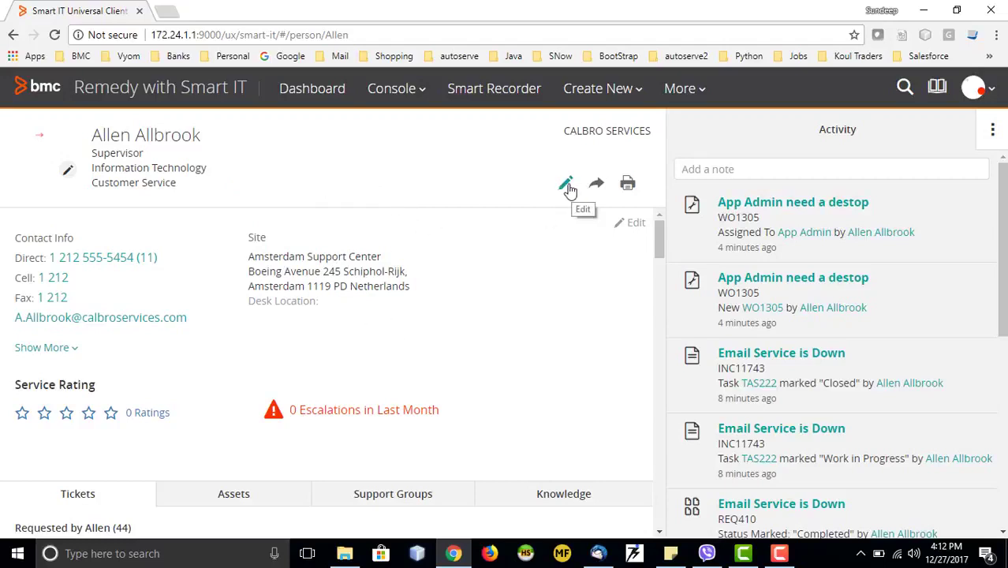
pyautogui.scroll(-1, 236, 394)
pyautogui.scroll(1, 280, 231)
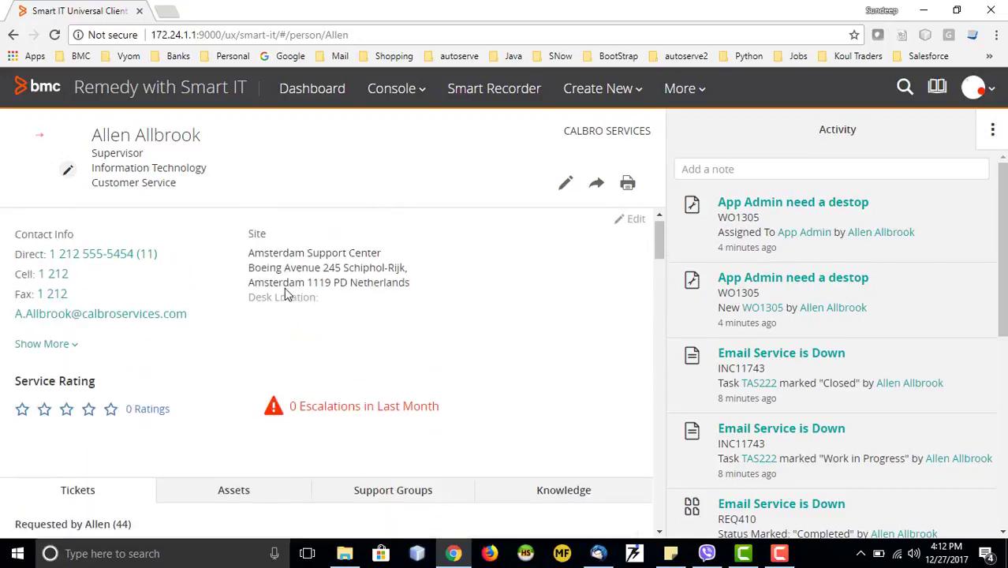
pyautogui.scroll(-2, 253, 371)
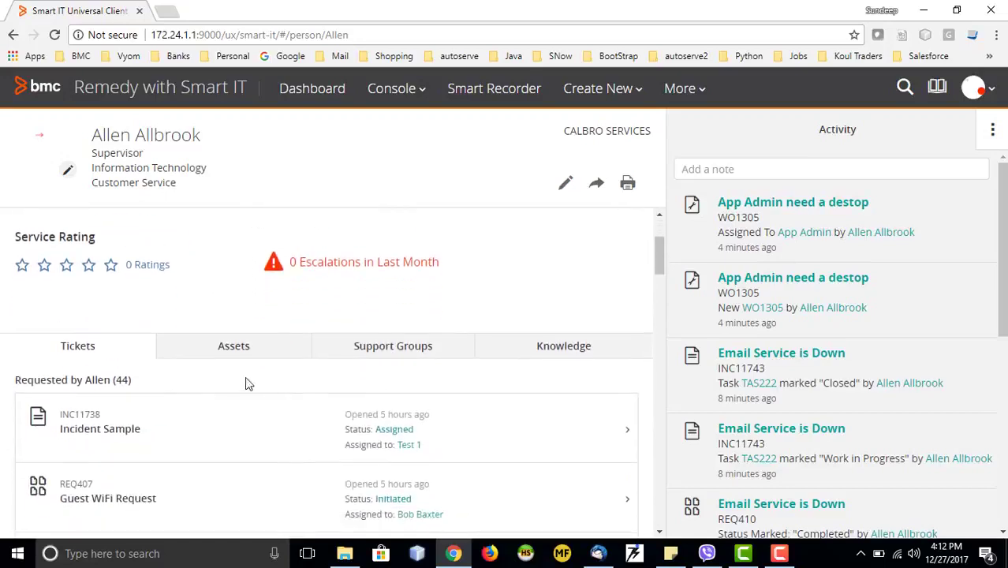
pyautogui.scroll(-2, 410, 331)
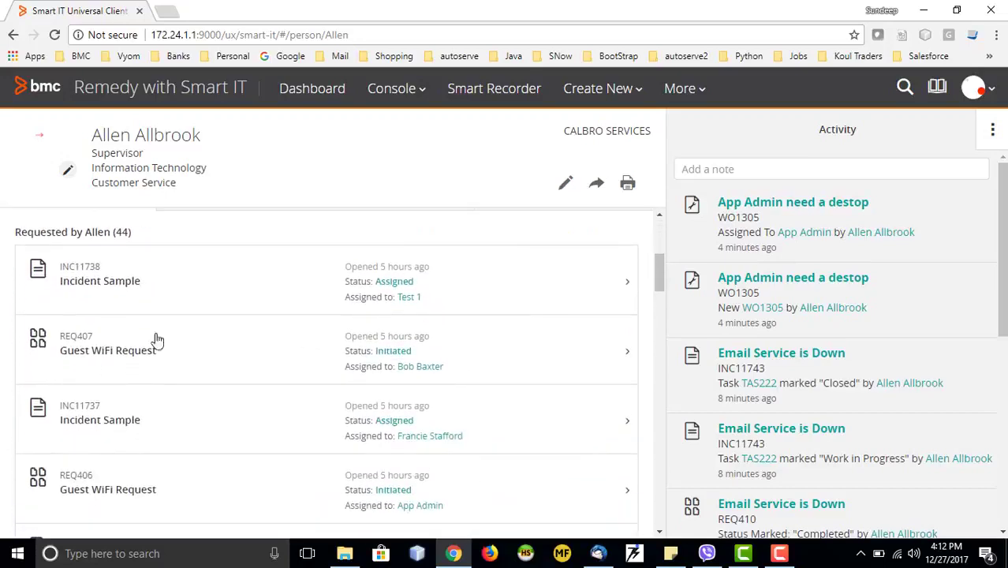
pyautogui.scroll(2, 217, 347)
# View the assets, support groups and knowledge articles listed on the profile.
pyautogui.click(260, 347)
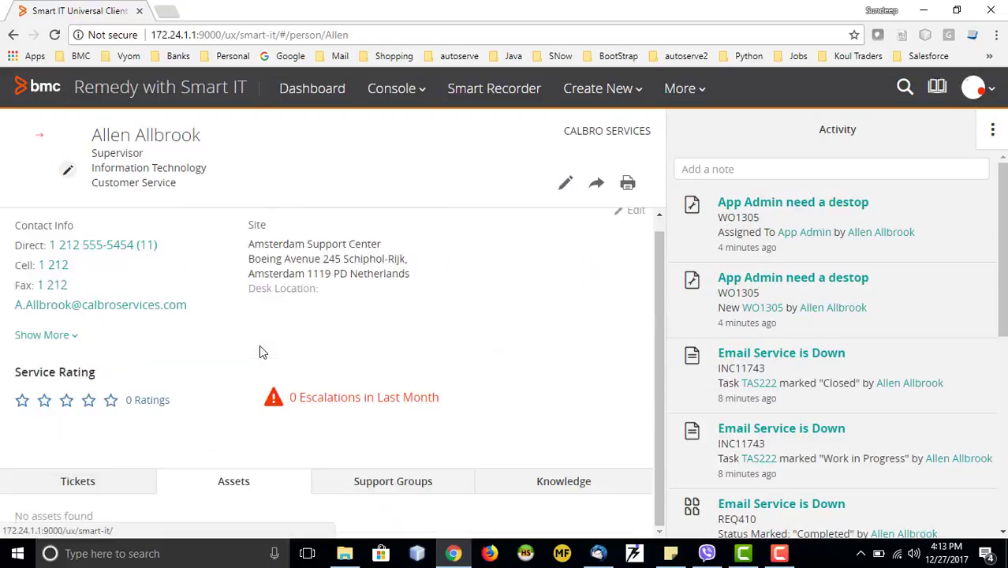
pyautogui.click(394, 483)
pyautogui.click(547, 347)
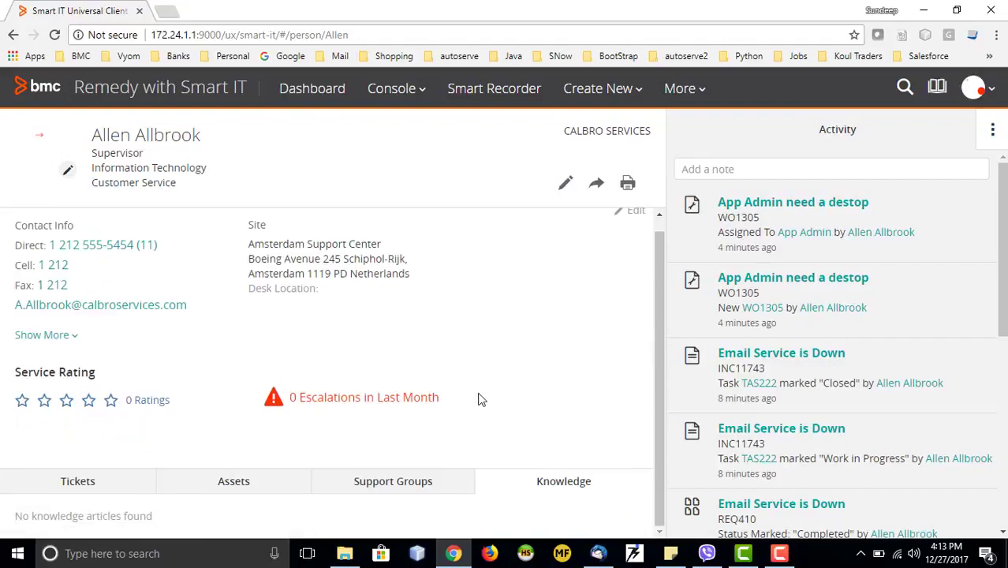
# Turn on the Accessibility View and switch it off again.
pyautogui.click(986, 90)
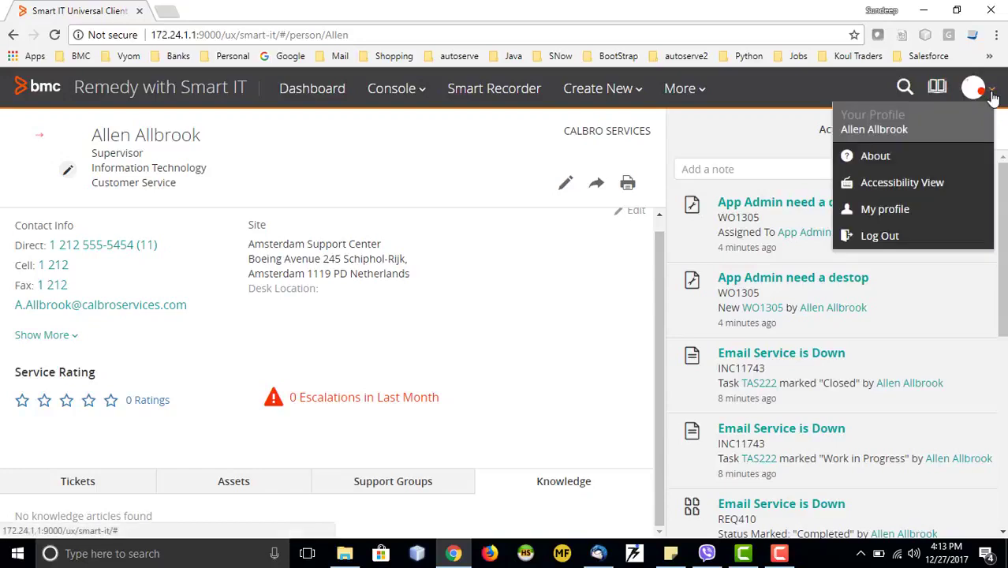
pyautogui.click(905, 192)
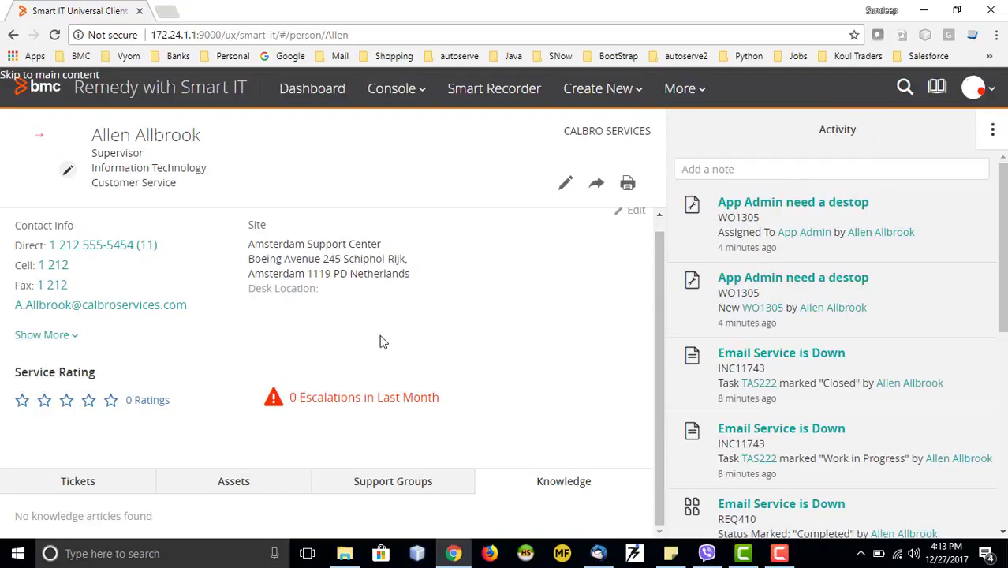
pyautogui.click(992, 94)
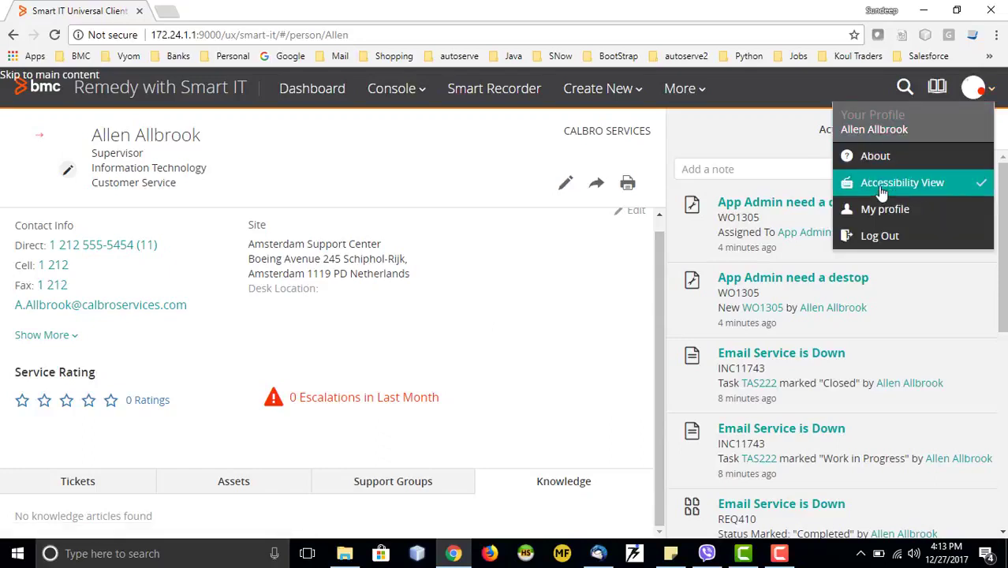
pyautogui.click(882, 190)
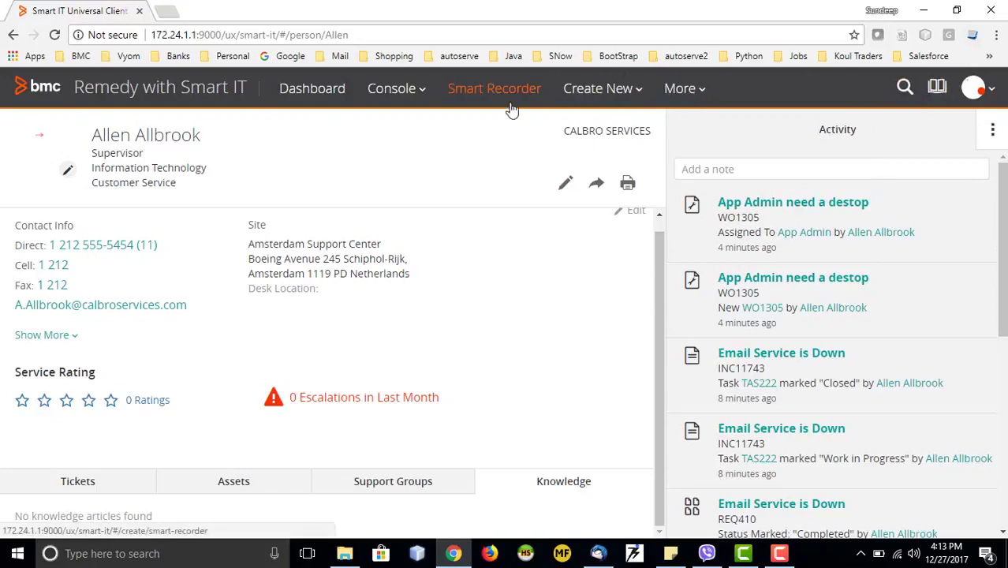
pyautogui.click(421, 96)
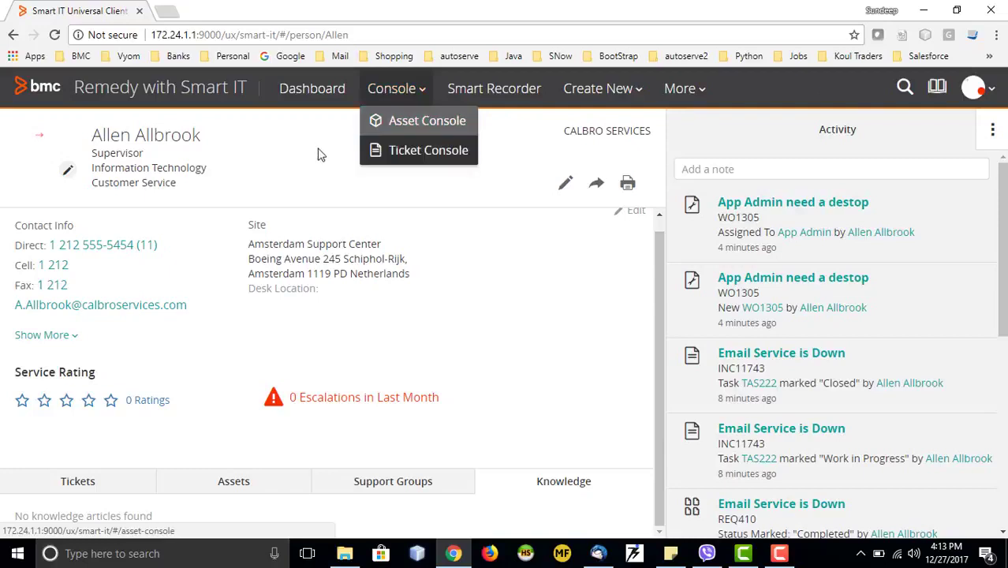
pyautogui.click(287, 138)
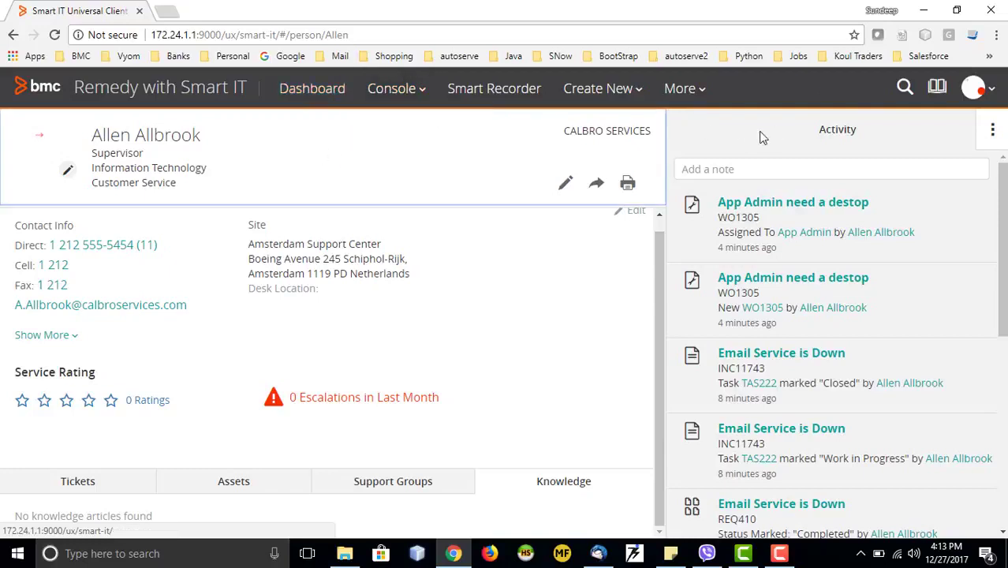
pyautogui.click(978, 90)
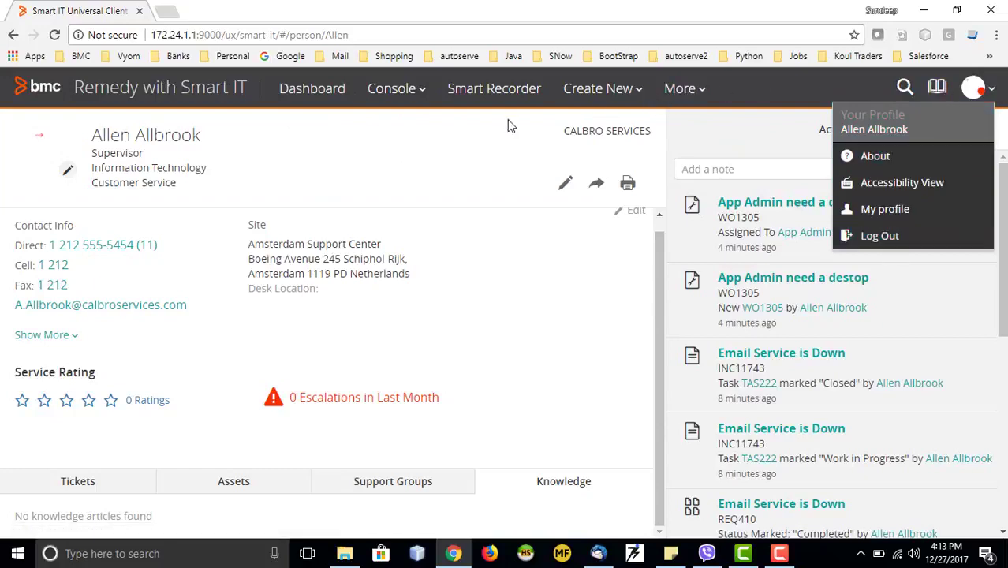
pyautogui.click(418, 210)
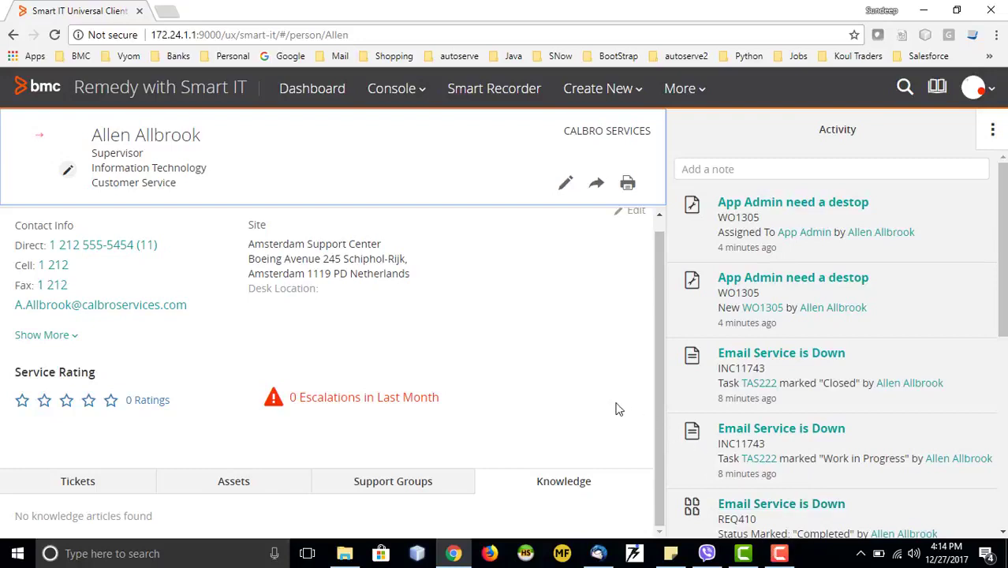
pyautogui.click(779, 553)
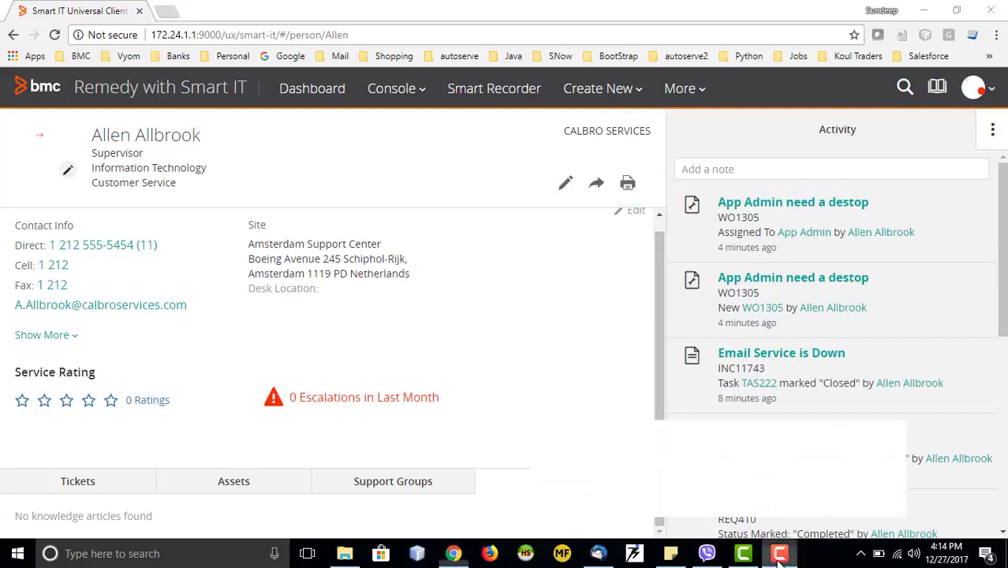